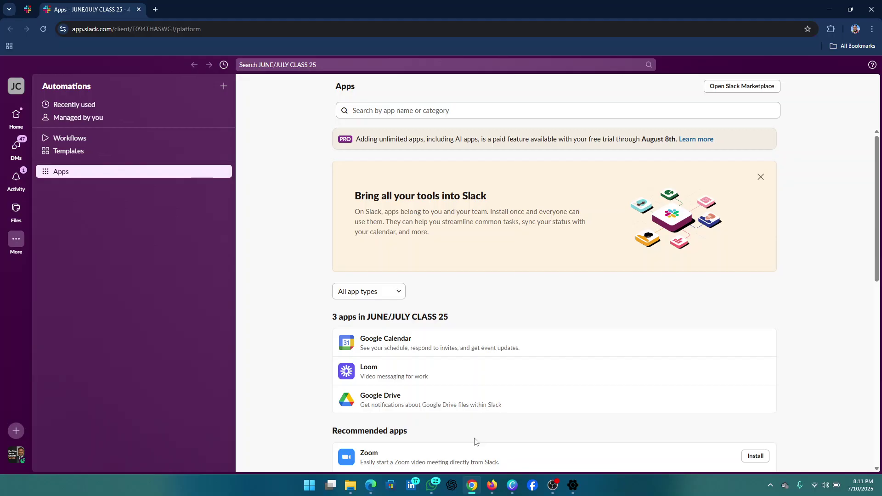
- Switch to the Google Meet call and read the attendance replies in the in-call messages, then close the chat
click(472, 485)
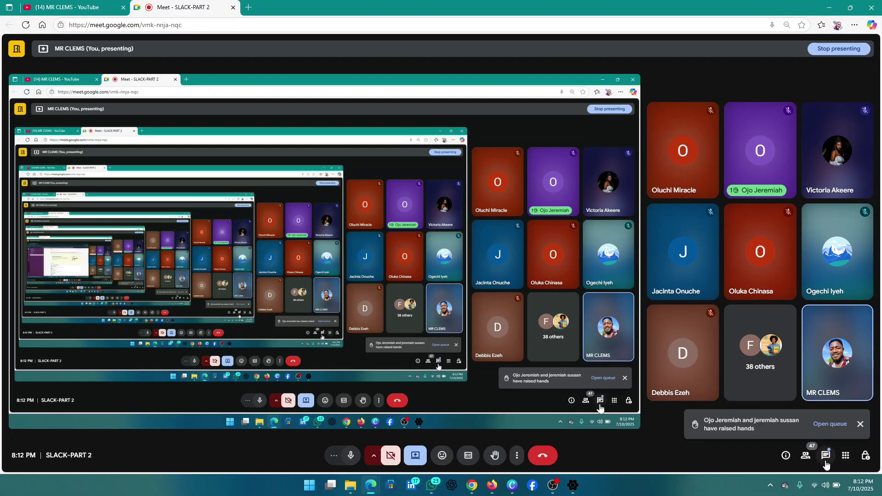
click(825, 457)
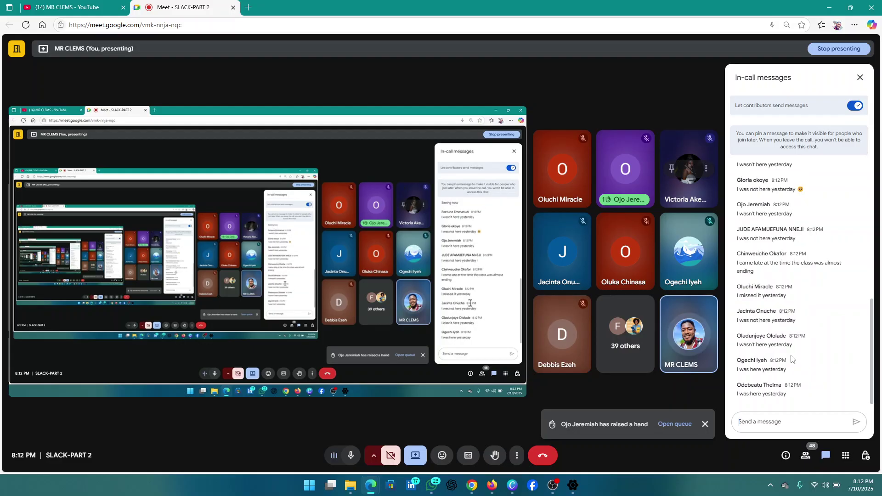
click(767, 414)
scroll(769, 337, up, 1)
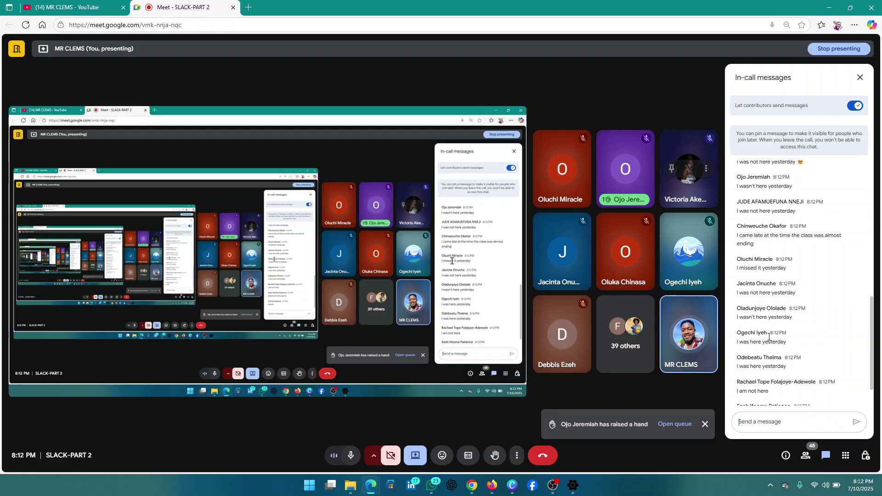
scroll(769, 337, down, 2)
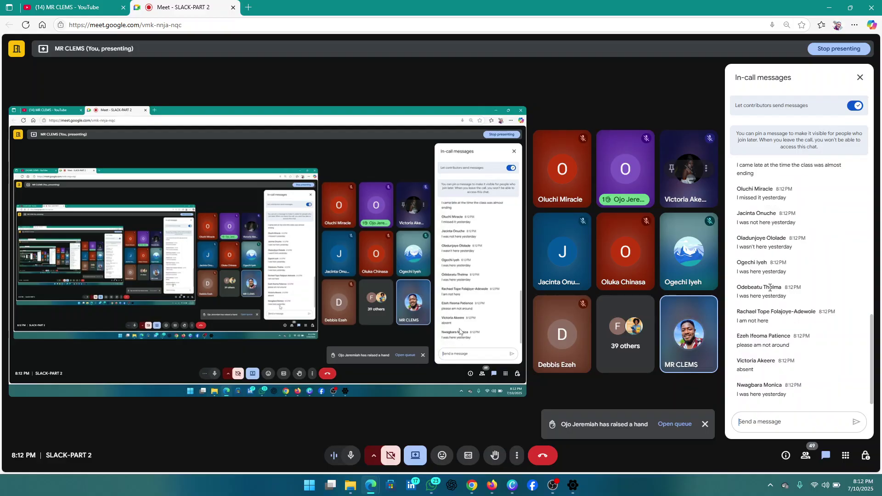
scroll(770, 288, up, 5)
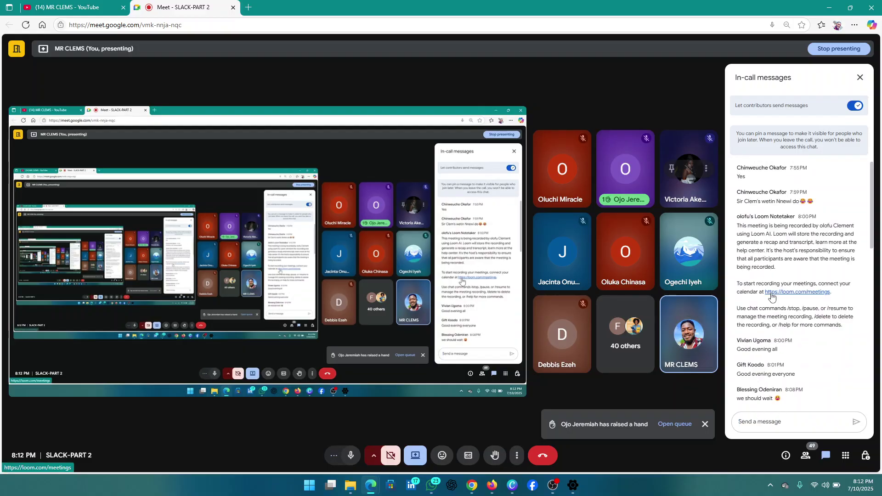
scroll(772, 346, down, 5)
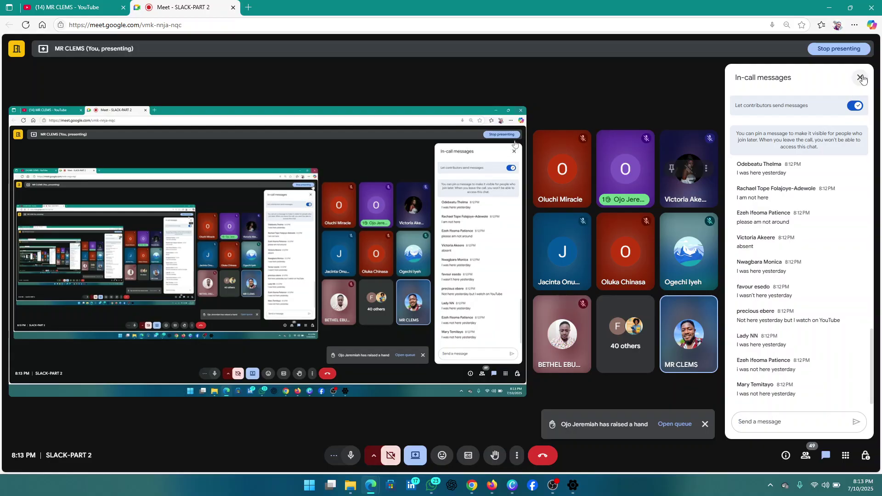
click(860, 77)
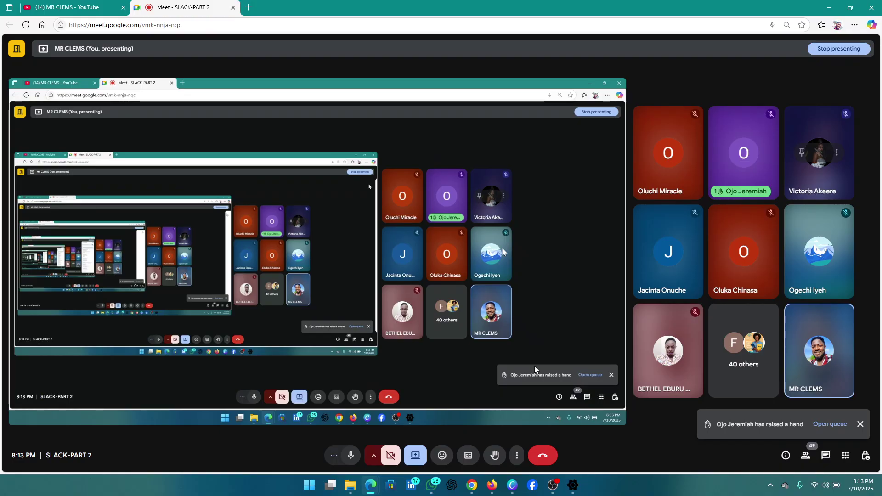
- Return to Slack, open the workspace's Home view and look at the Pro trial feature overview
click(471, 485)
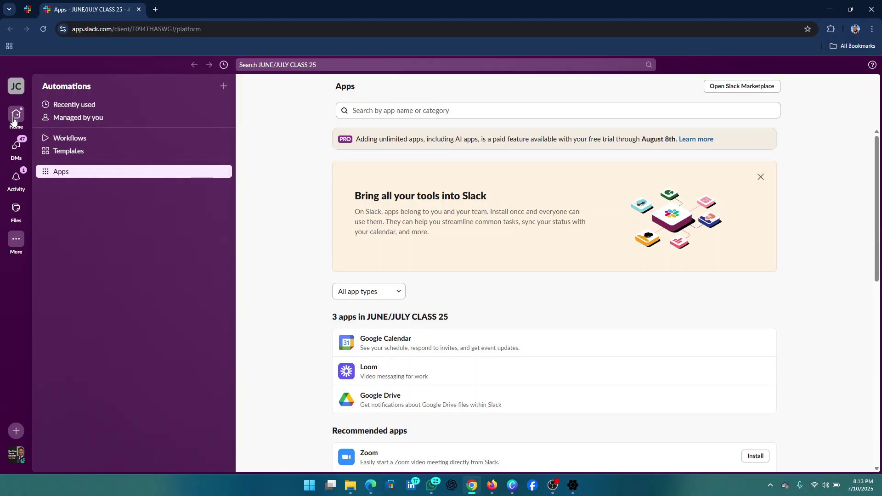
click(13, 121)
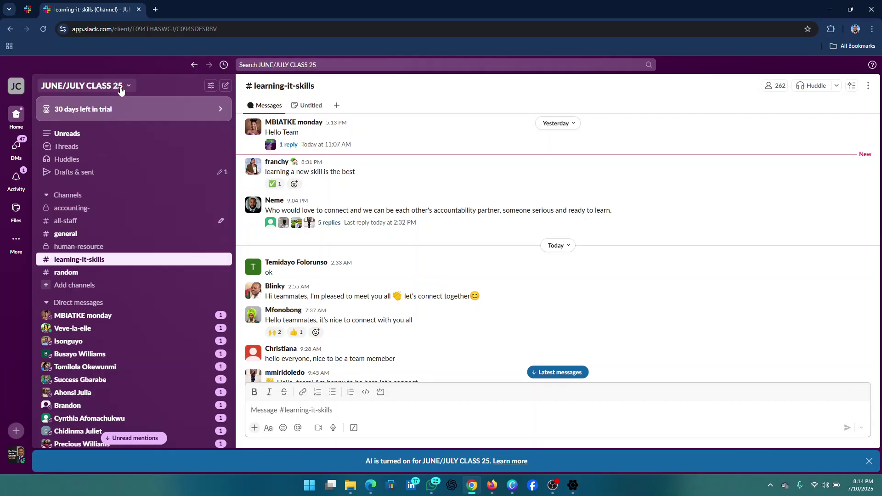
click(110, 119)
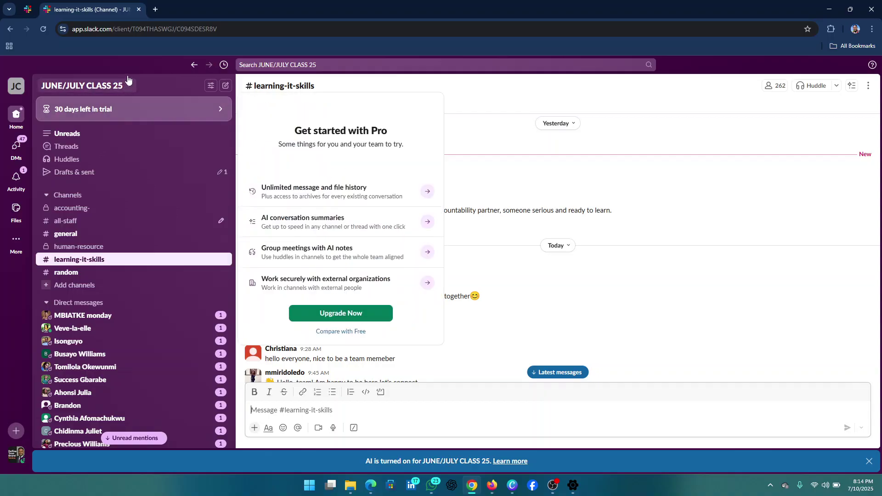
key(Escape)
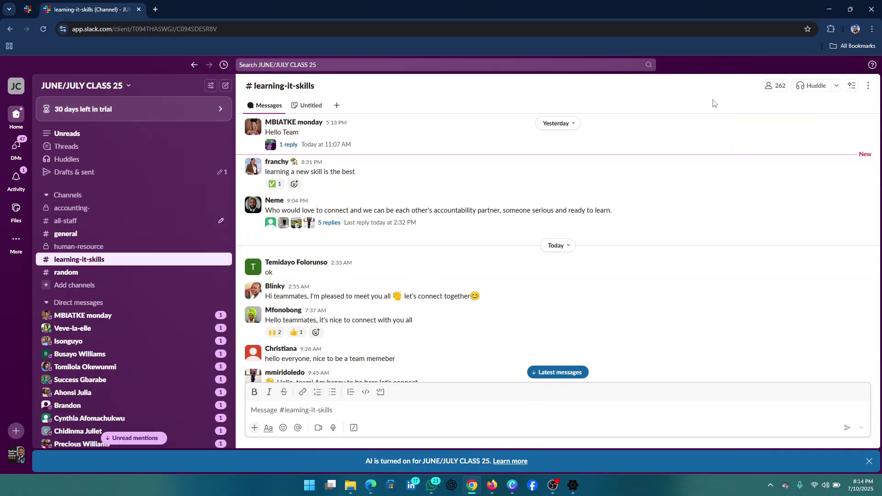
click(113, 113)
click(97, 104)
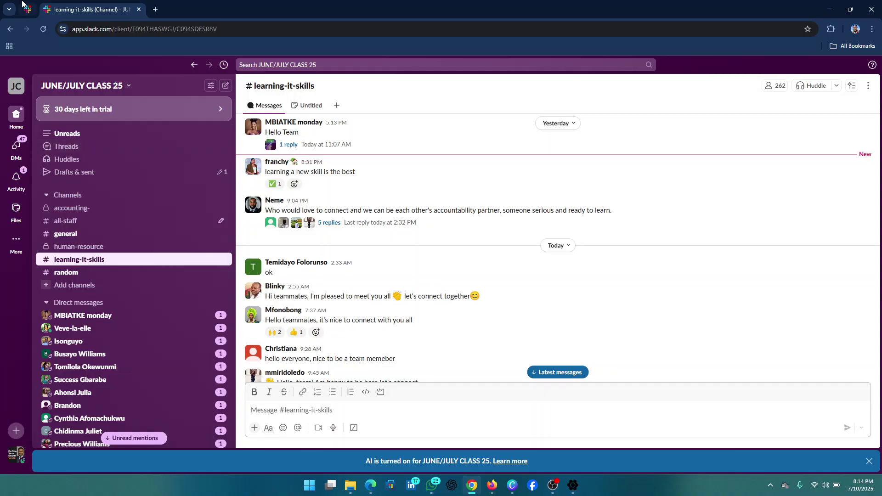
mouse_move(22, 3)
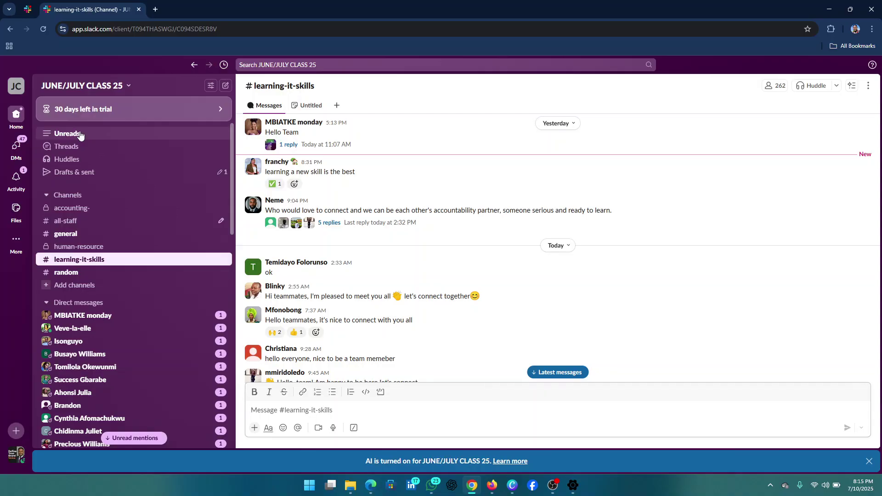
click(102, 114)
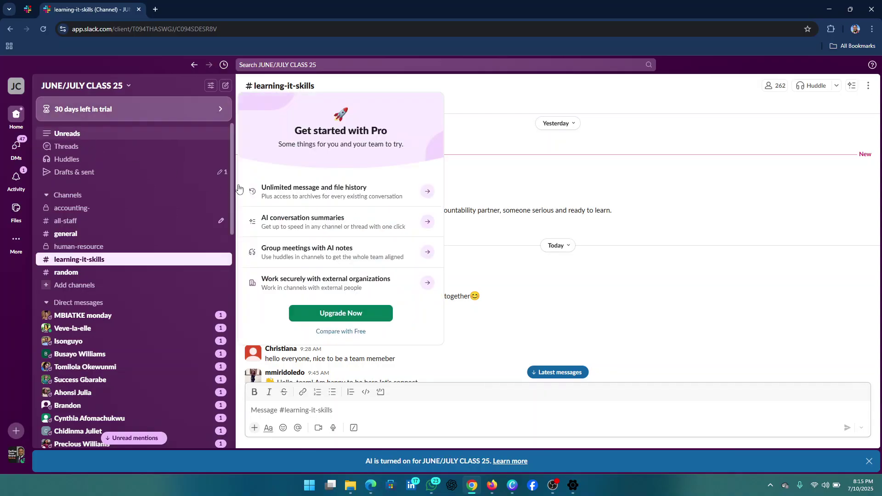
click(73, 152)
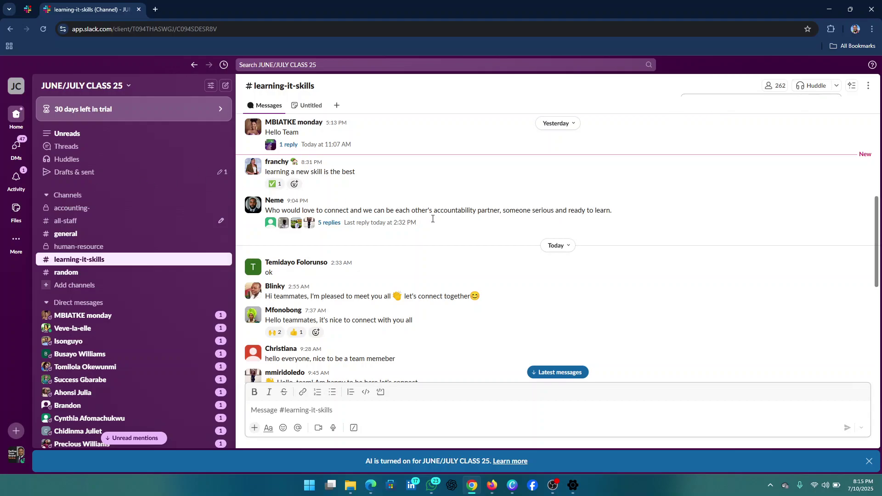
- Check the Google Meet in-call messages for feedback on the shared screen, then close the chat
mouse_move(464, 488)
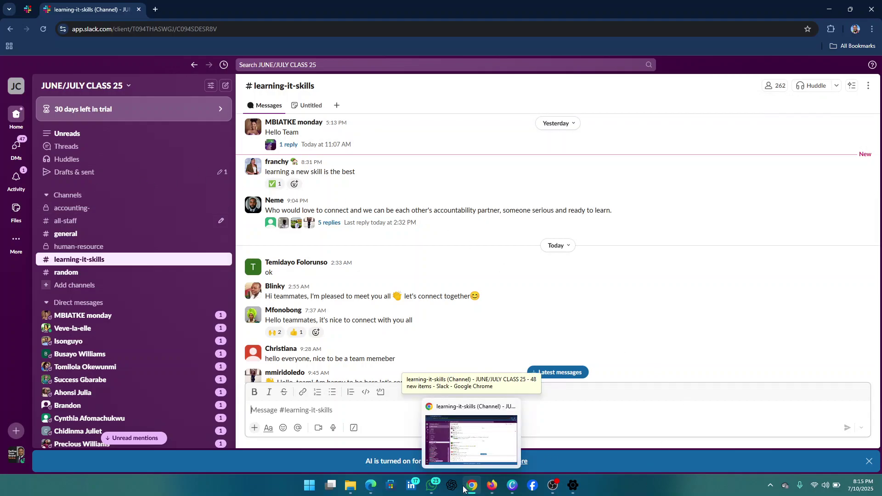
click(471, 491)
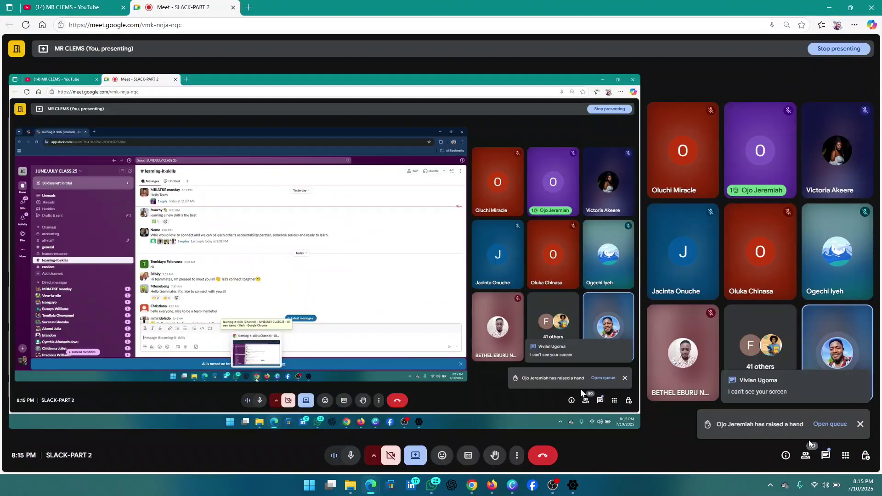
click(829, 459)
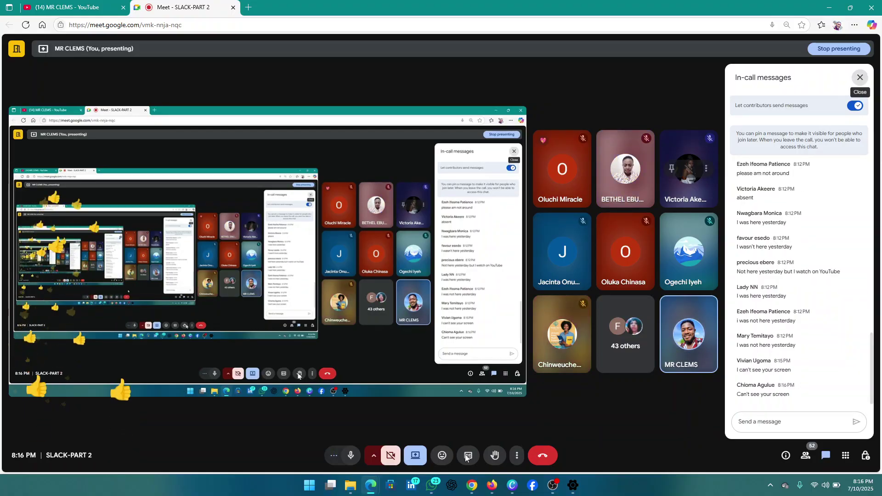
click(860, 78)
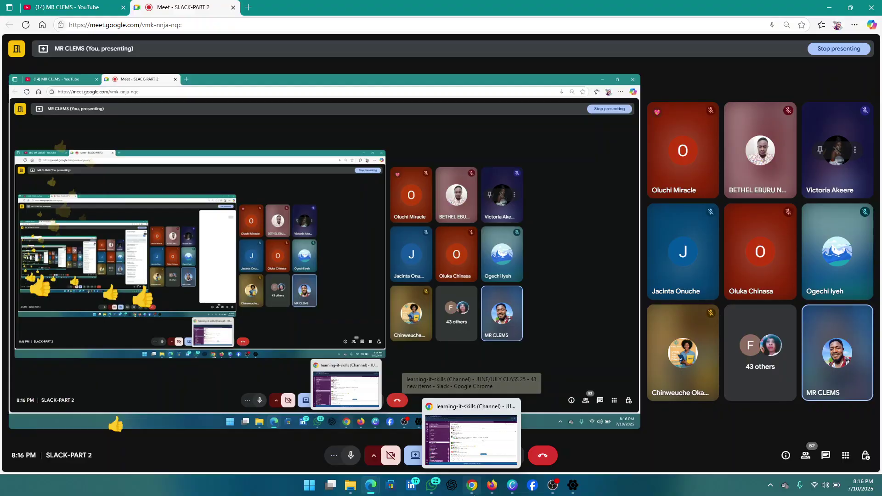
- Switch back to Slack and look through the direct messages, the recent activity and the list of all files
click(474, 495)
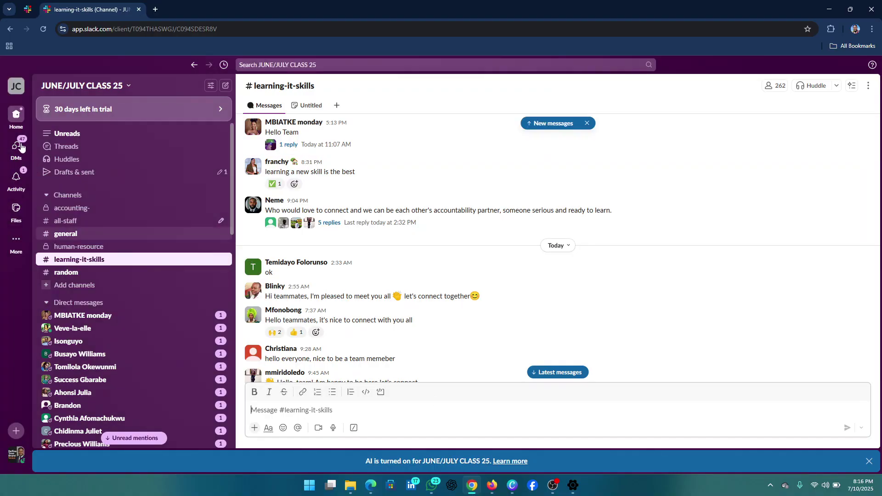
mouse_move(21, 150)
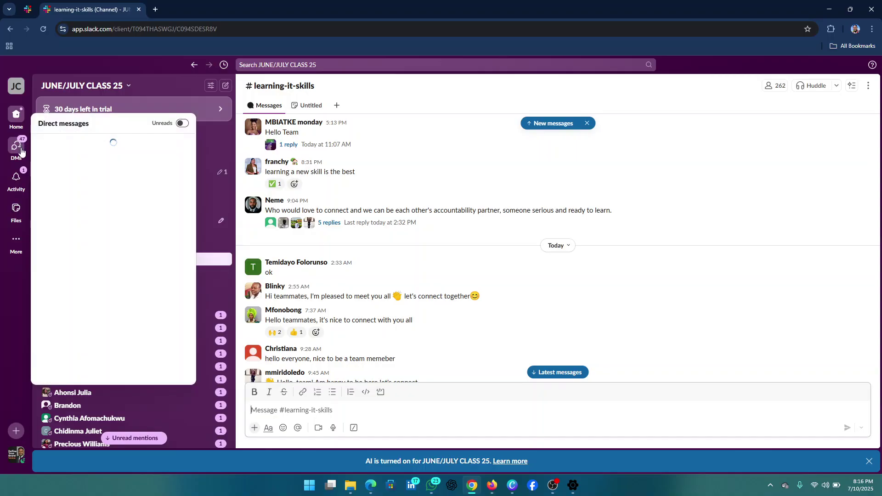
click(20, 149)
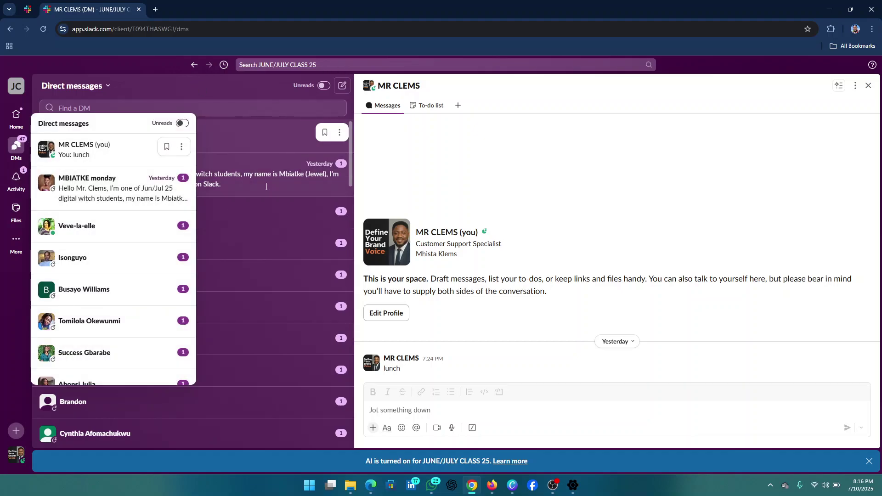
mouse_move(20, 180)
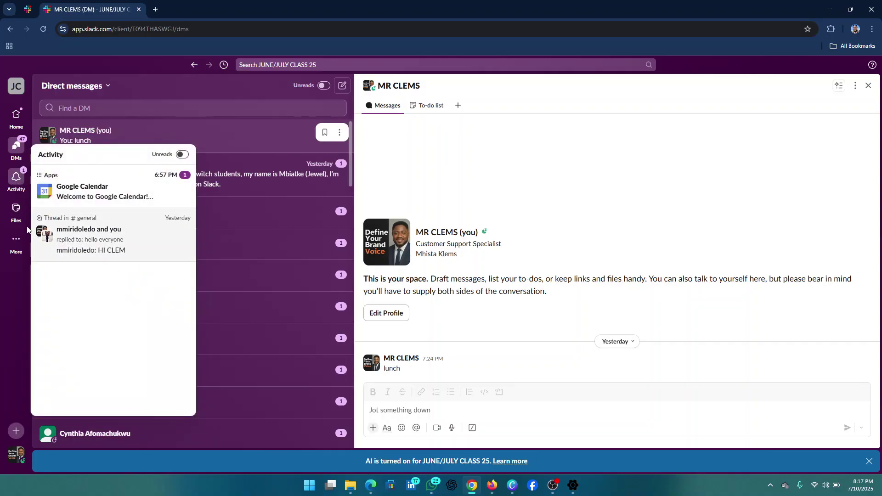
click(16, 212)
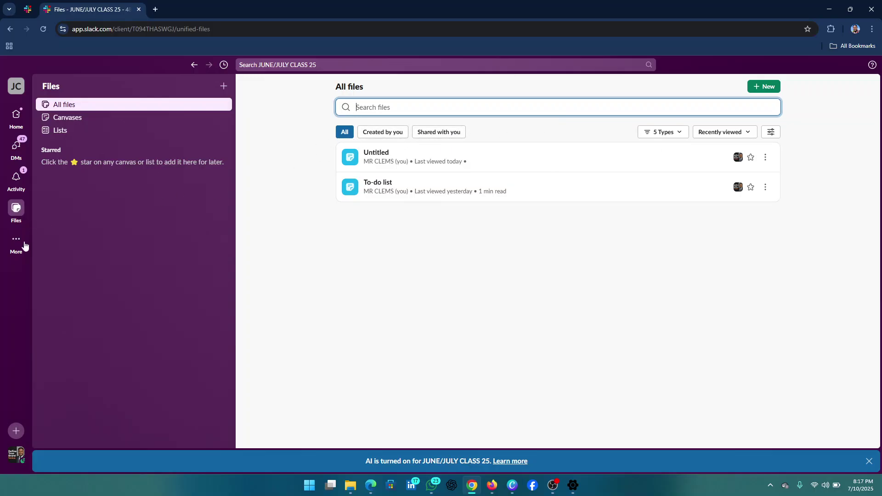
- Open the accounting- channel from Home and write the message "WE HAVE A MEETING BY 12PM TOMORROW" without sending it
click(20, 124)
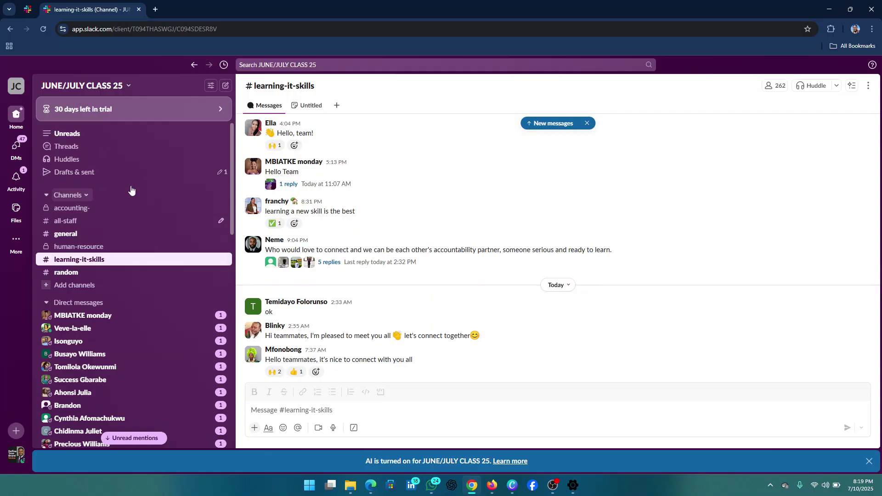
click(78, 210)
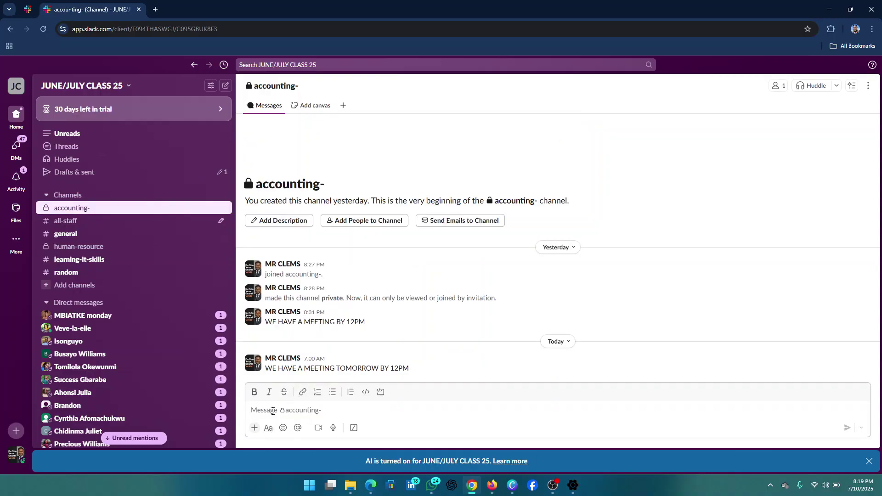
text(WE G)
key(BackSpace)
text(HAVE )
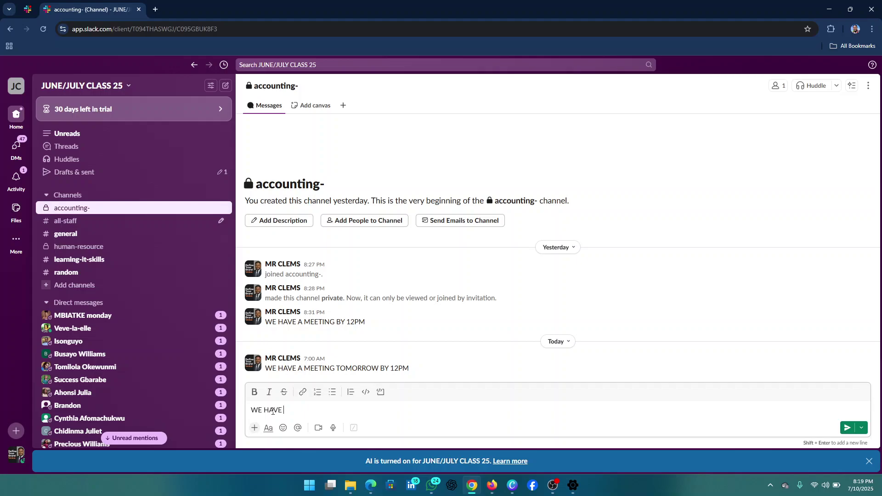
text(A MEETING BY 12PM TOMOR)
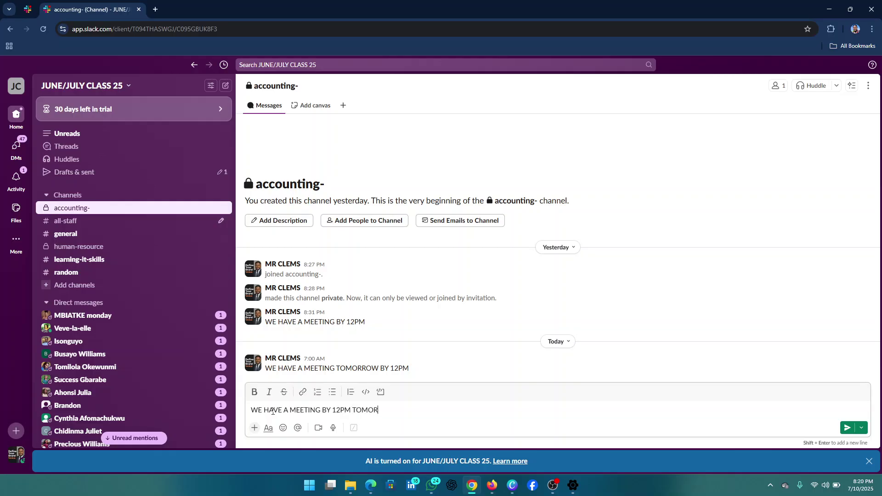
text(ROW)
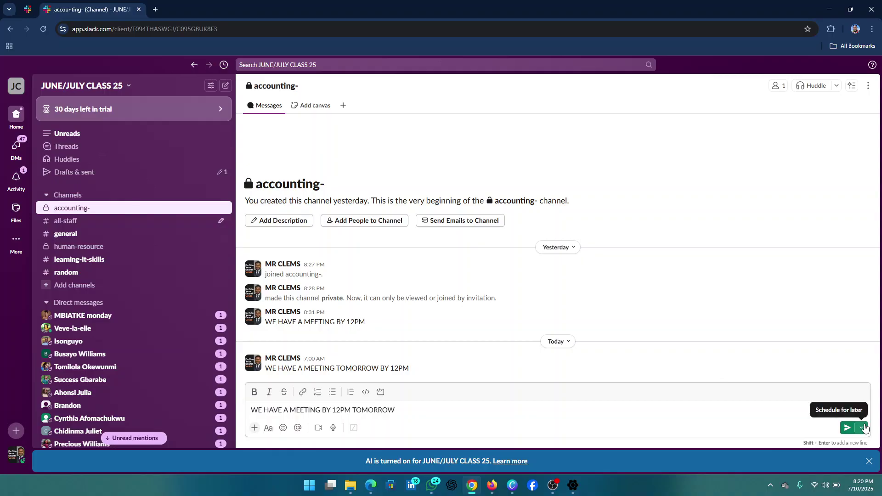
- Start scheduling the drafted message for a custom time and set its date to July 11, 2025
click(863, 426)
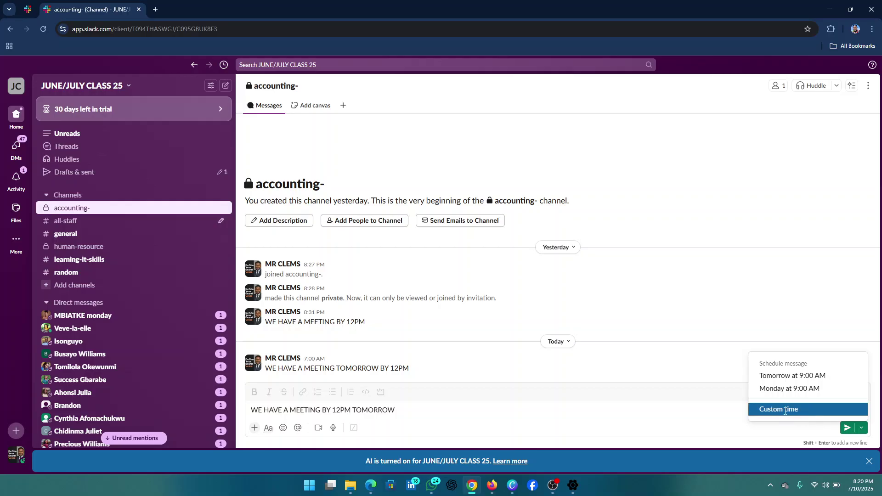
click(785, 411)
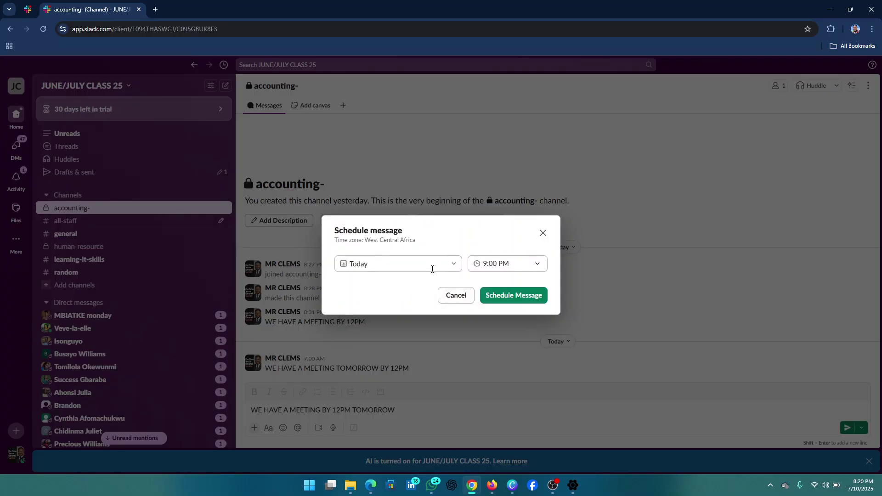
click(456, 265)
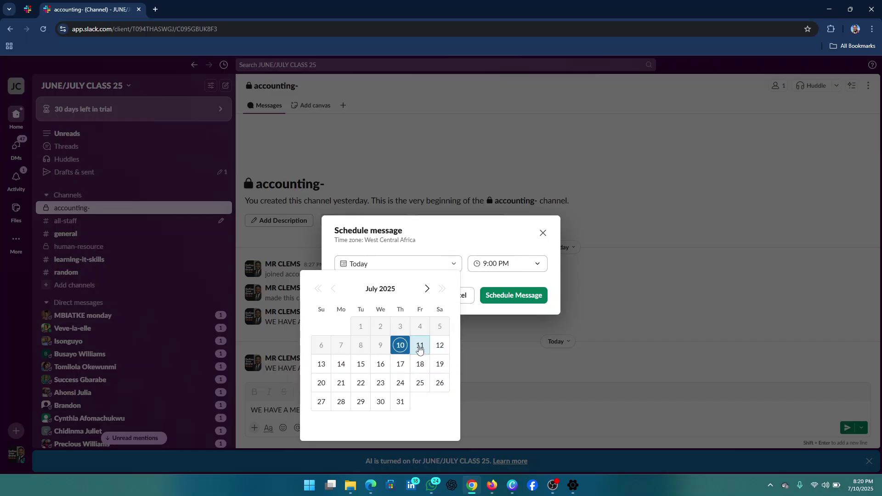
click(419, 348)
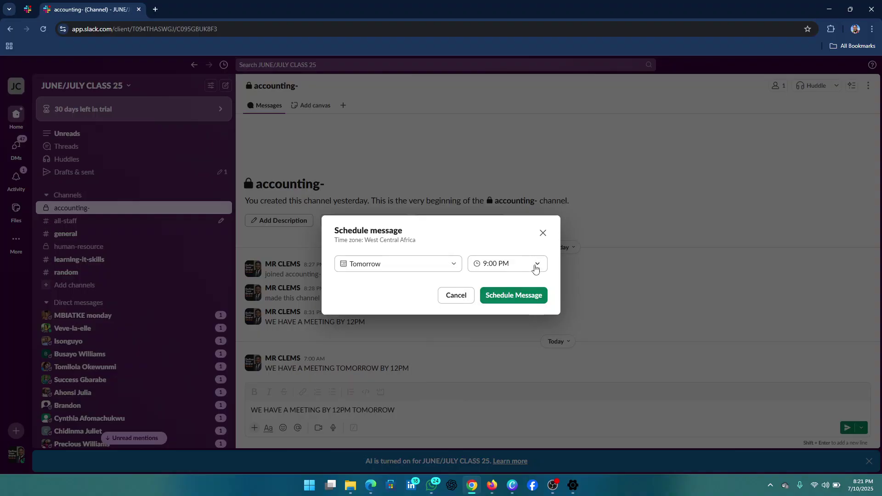
- Set the scheduled message's sending time to 7:00 AM and schedule it
click(535, 268)
scroll(507, 317, up, 4)
scroll(507, 317, up, 10)
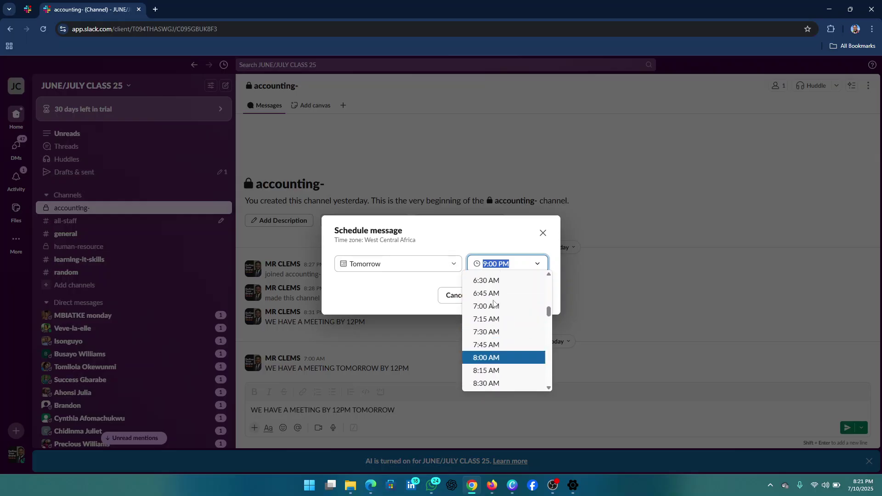
scroll(492, 300, up, 3)
scroll(493, 296, down, 4)
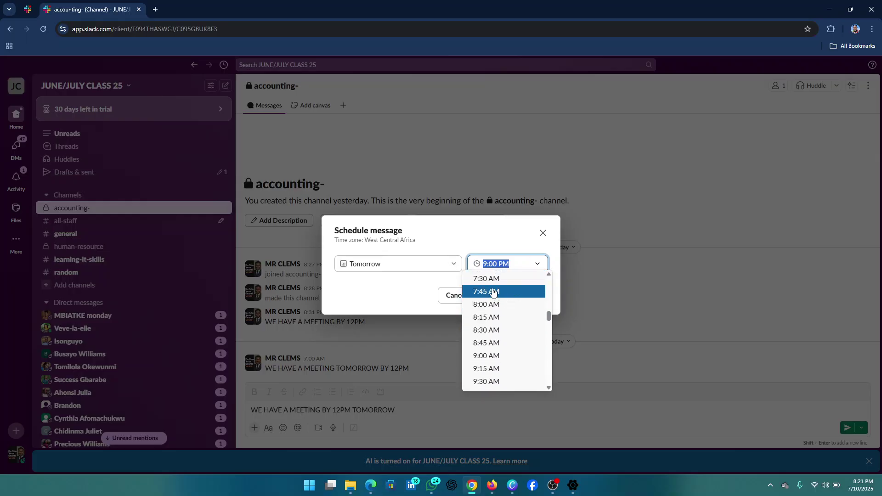
scroll(498, 298, down, 3)
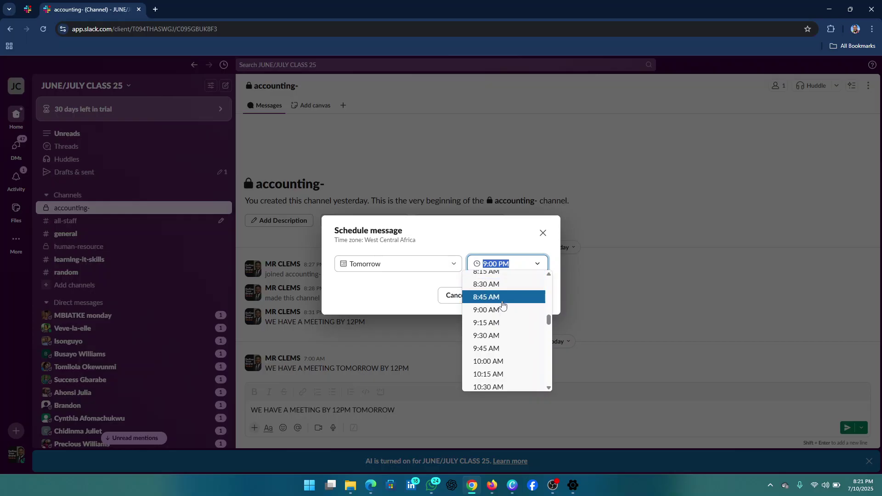
scroll(502, 326, up, 10)
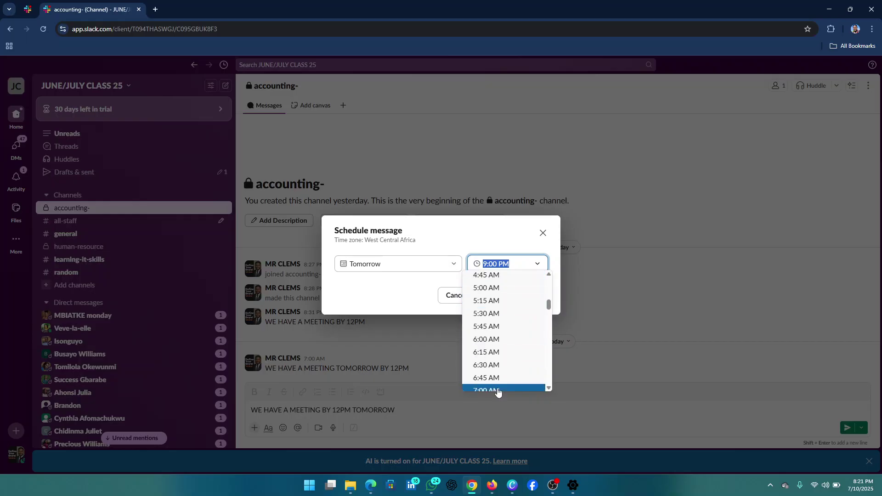
click(500, 385)
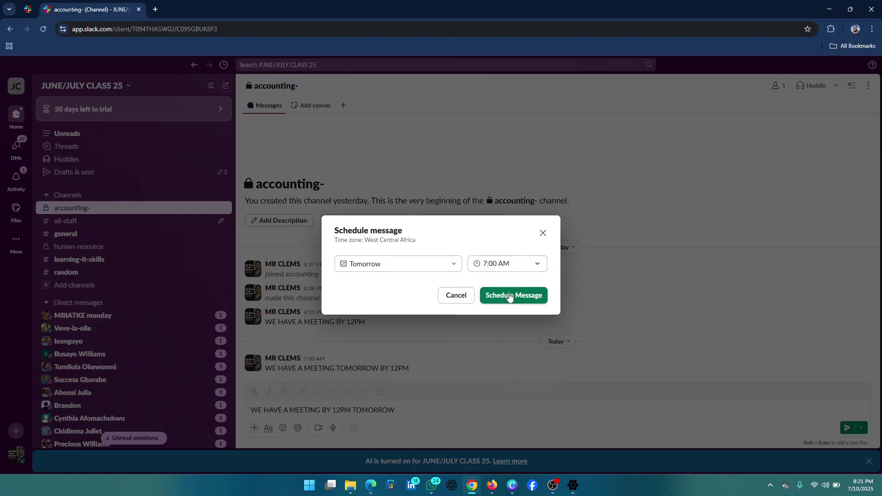
click(512, 297)
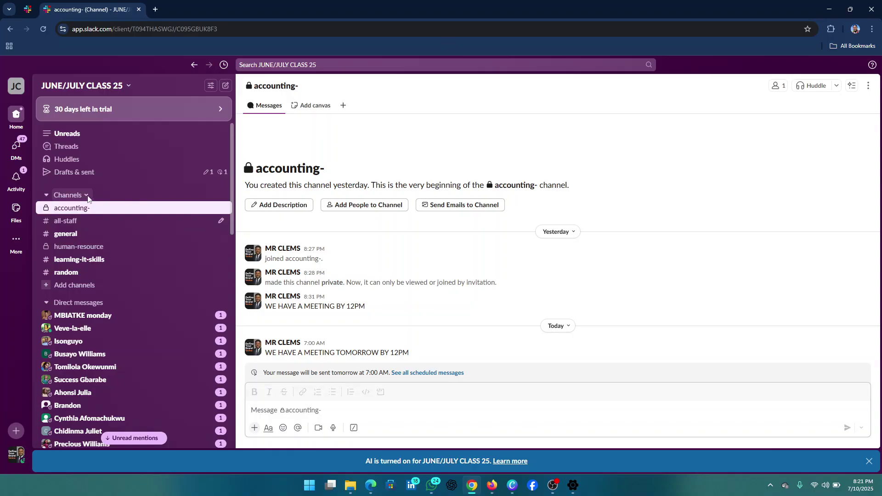
- Start creating a blank channel and name it marketing-dept
click(87, 196)
key(Escape)
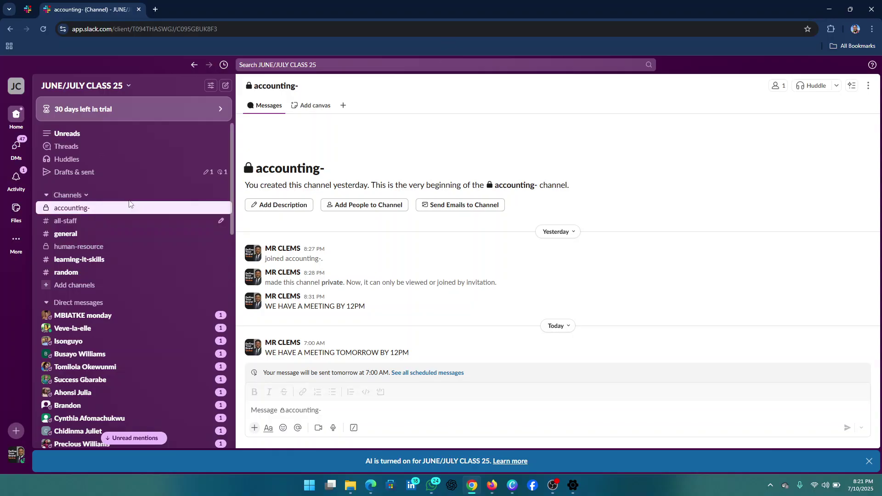
click(84, 197)
mouse_move(119, 205)
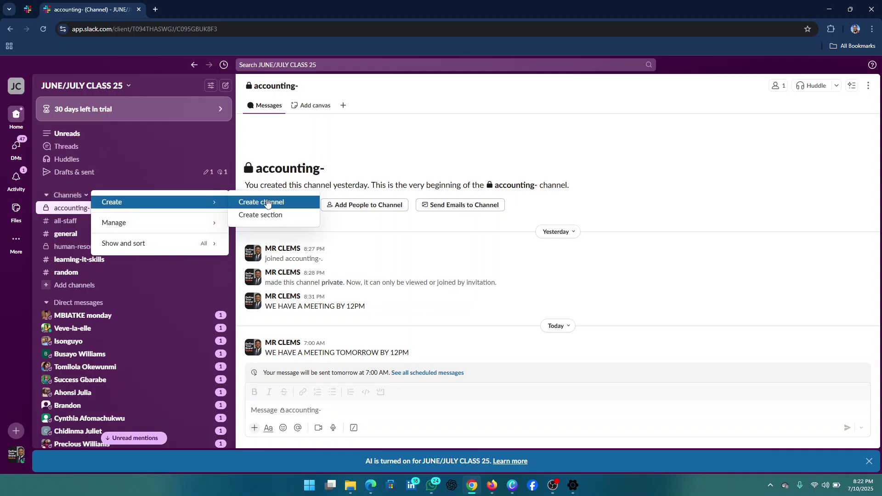
click(268, 204)
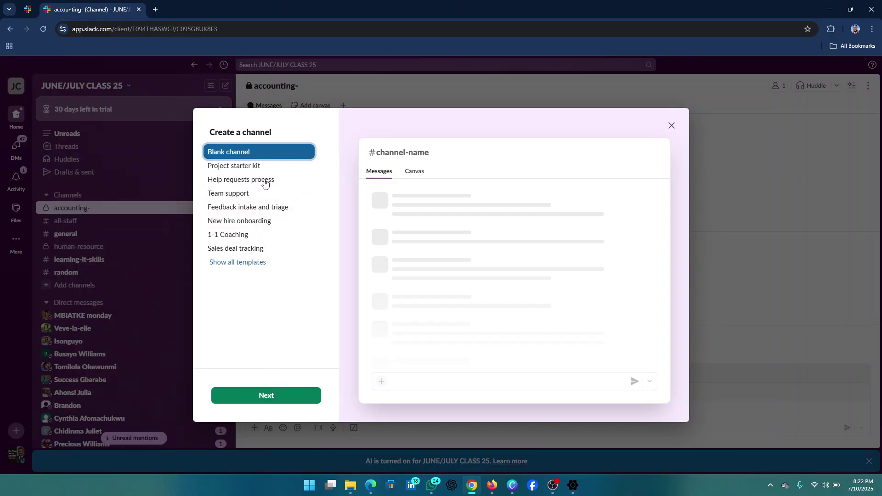
click(271, 396)
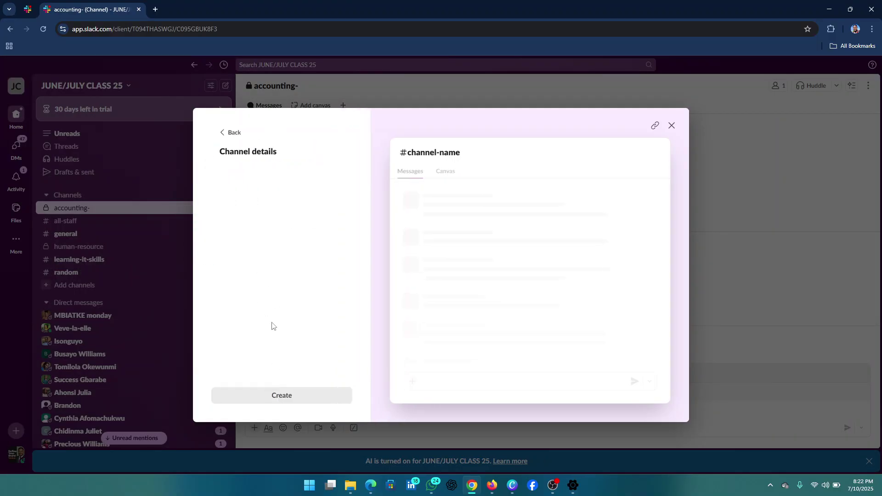
click(282, 192)
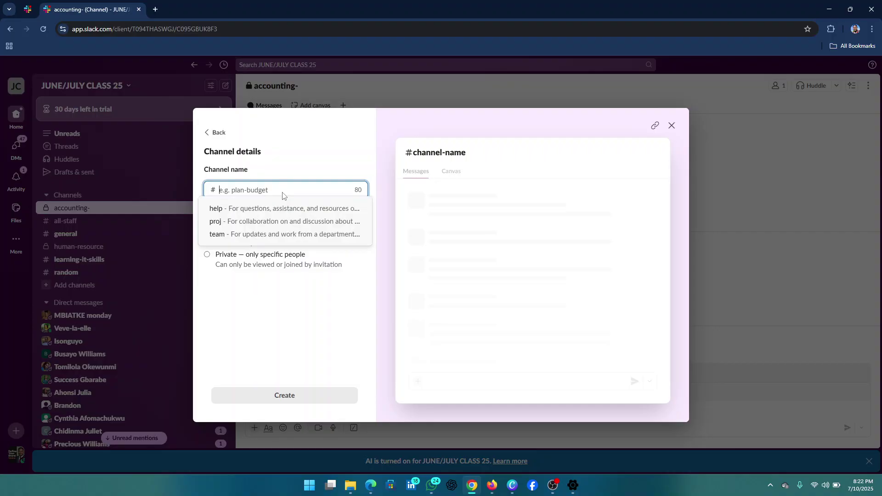
text(marke)
text(tinf)
text(-deptf)
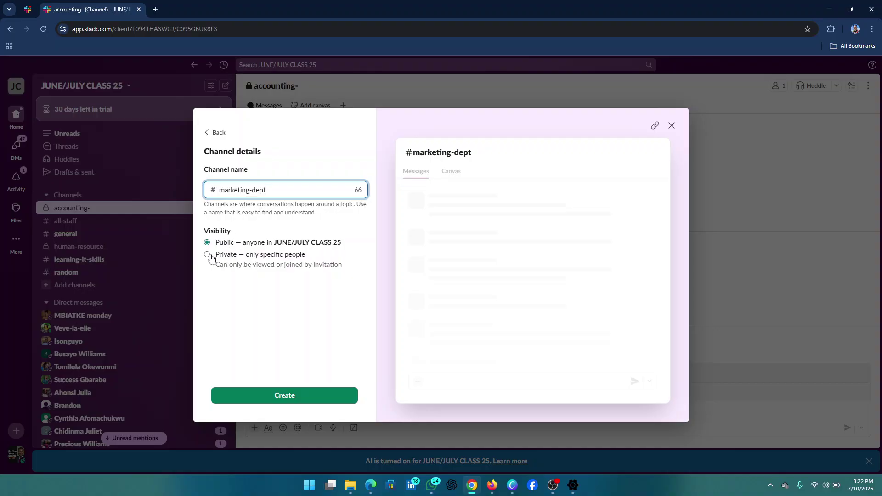
- Set the new channel's visibility to Private, only specific people, and create it
click(209, 256)
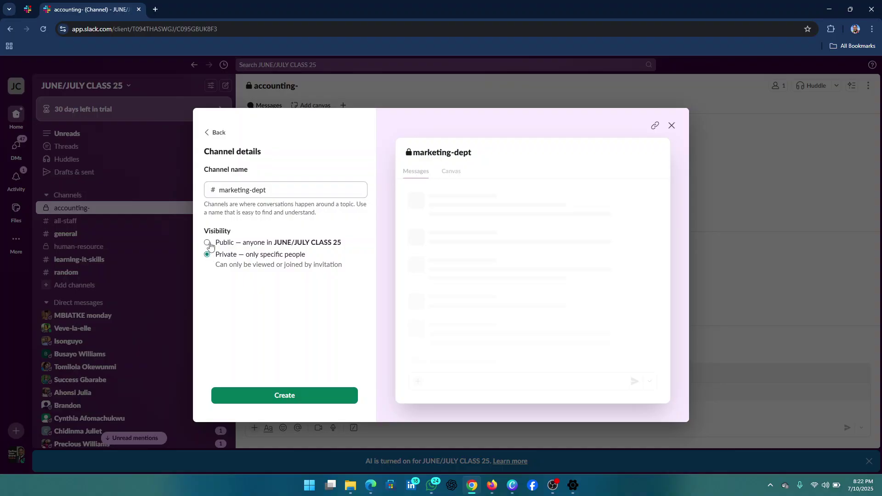
click(208, 244)
click(208, 256)
click(297, 398)
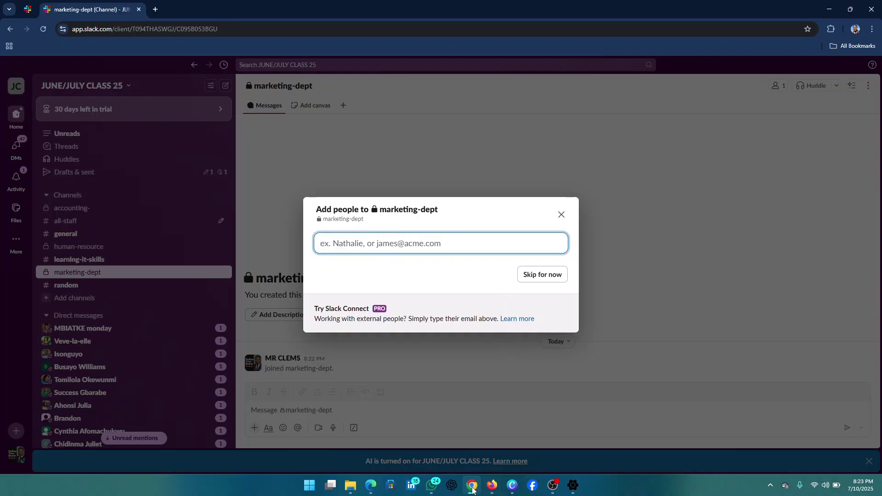
- Switch to the Google Meet call, read the latest in-call messages and close the chat
click(472, 489)
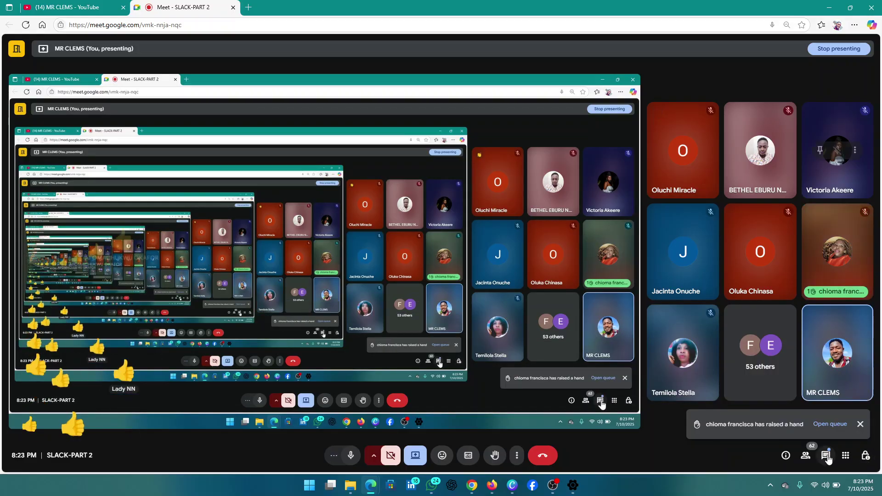
click(825, 455)
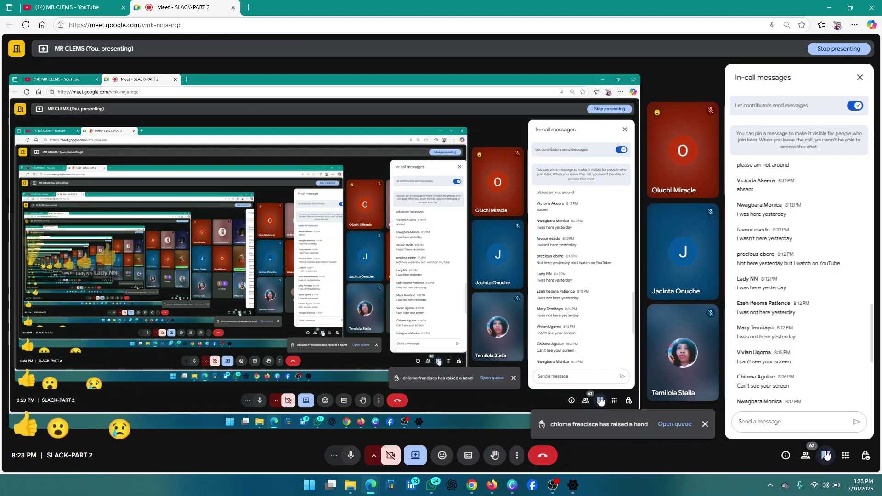
scroll(822, 333, down, 4)
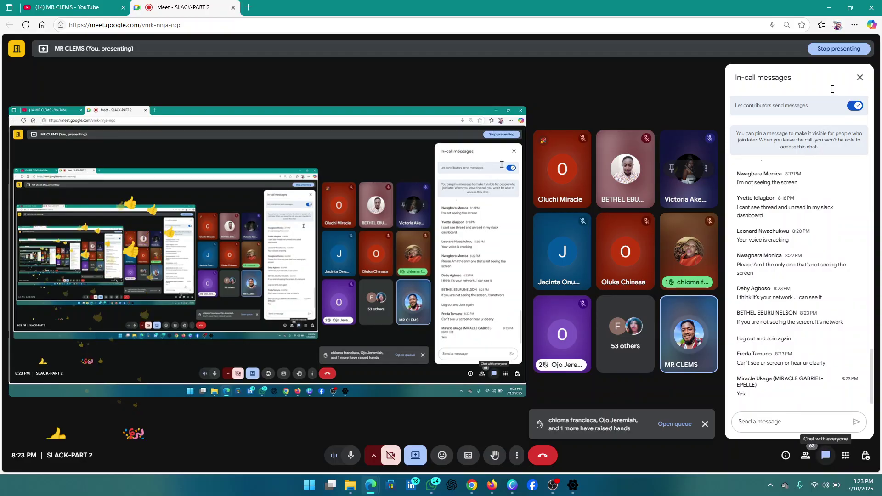
click(860, 78)
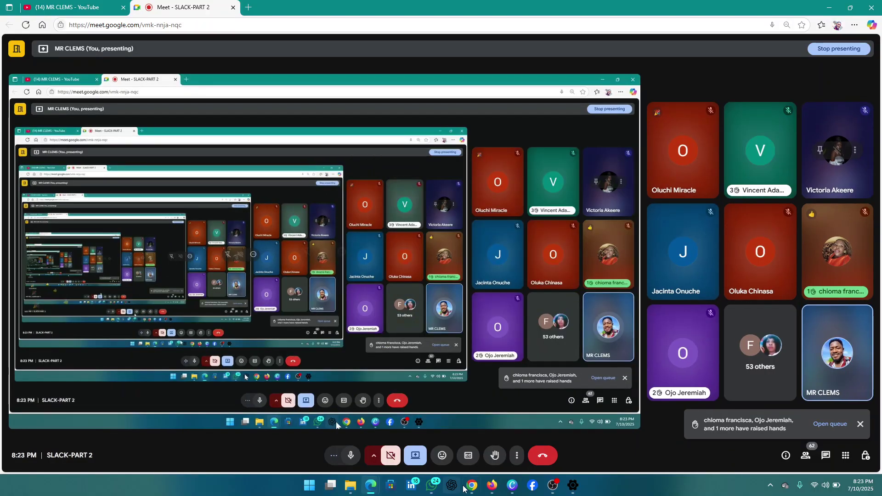
- Return to Slack and dismiss the request to add people to marketing-dept without adding anyone
click(464, 487)
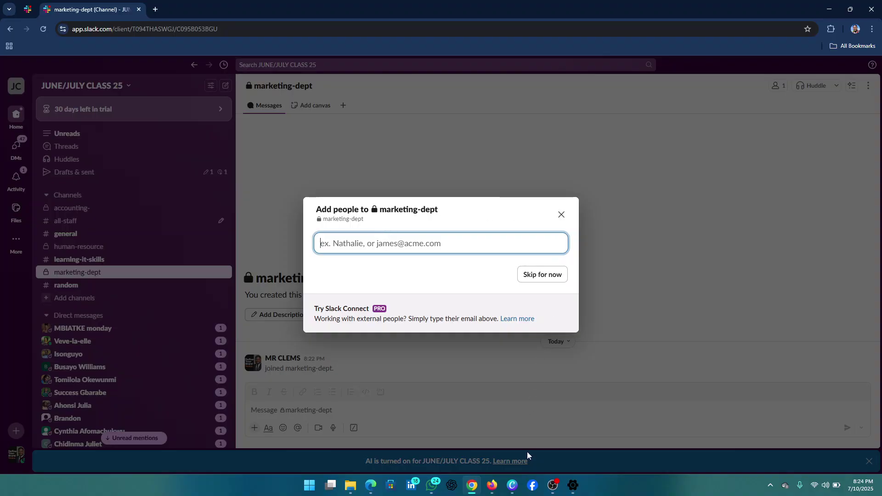
click(471, 487)
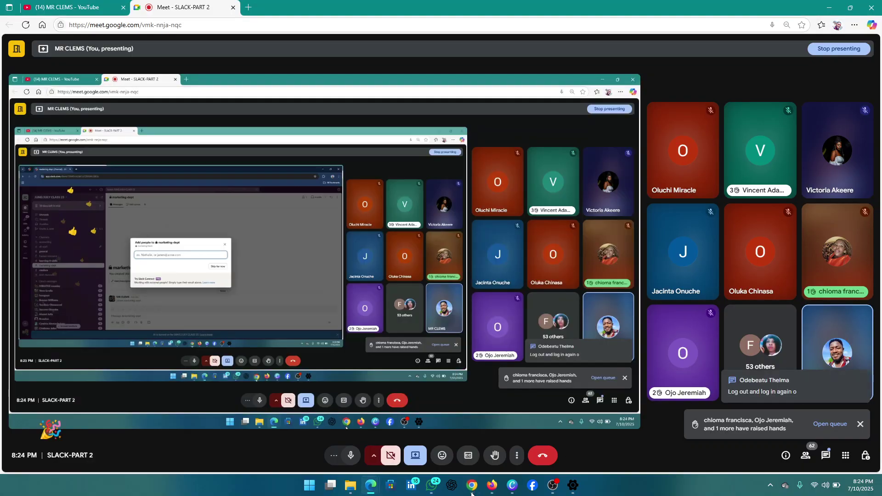
click(472, 489)
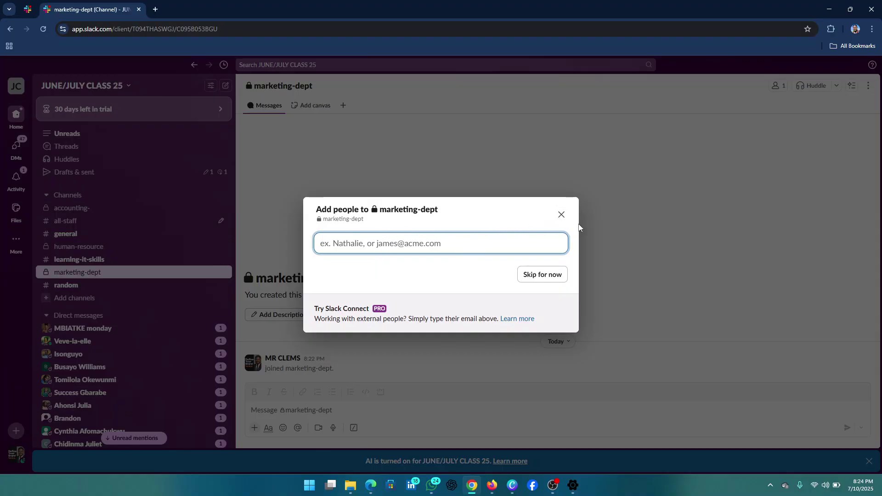
click(560, 218)
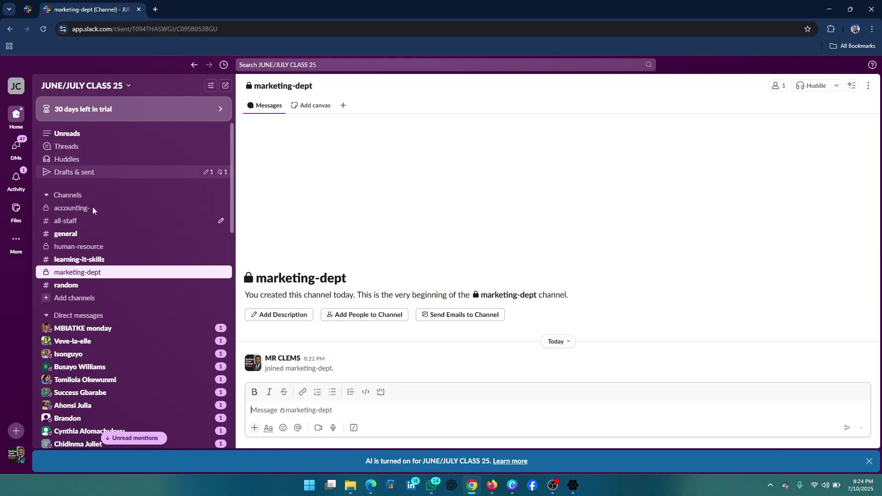
scroll(80, 235, down, 1)
scroll(81, 235, down, 2)
scroll(81, 235, up, 3)
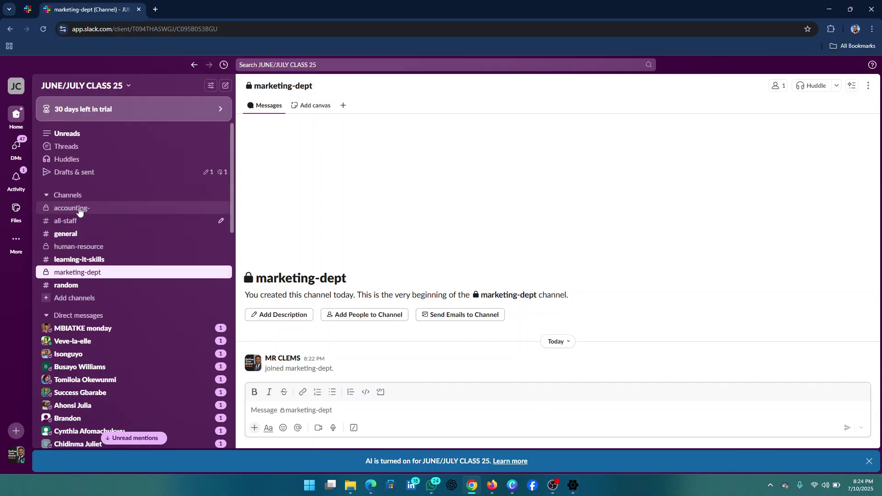
click(305, 408)
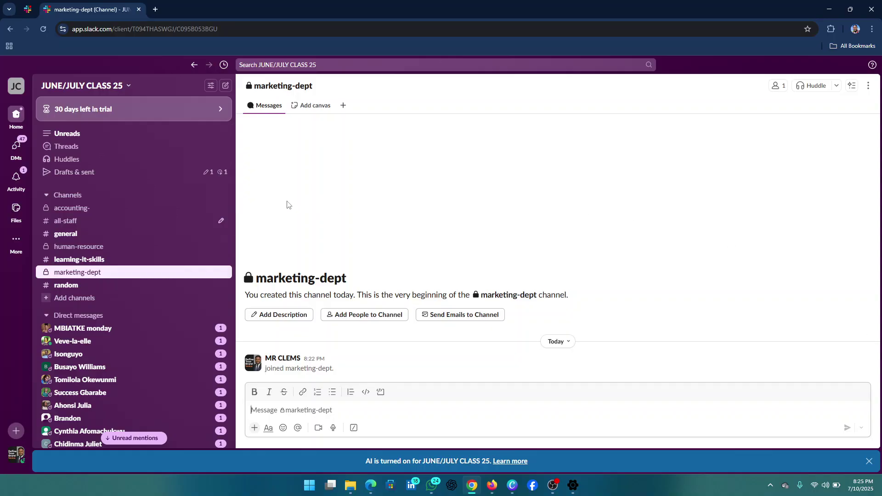
- Open your own Slack profile and look over its contact information and About me details
click(19, 458)
click(18, 456)
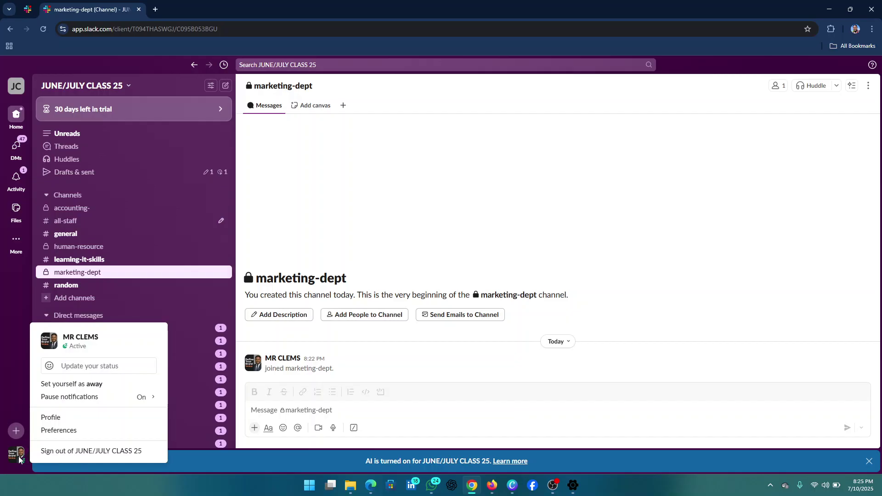
click(70, 419)
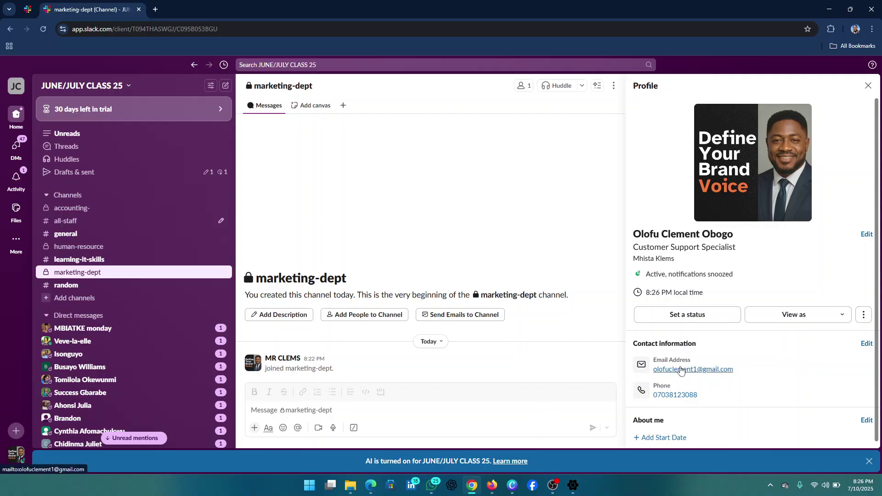
scroll(680, 405, down, 1)
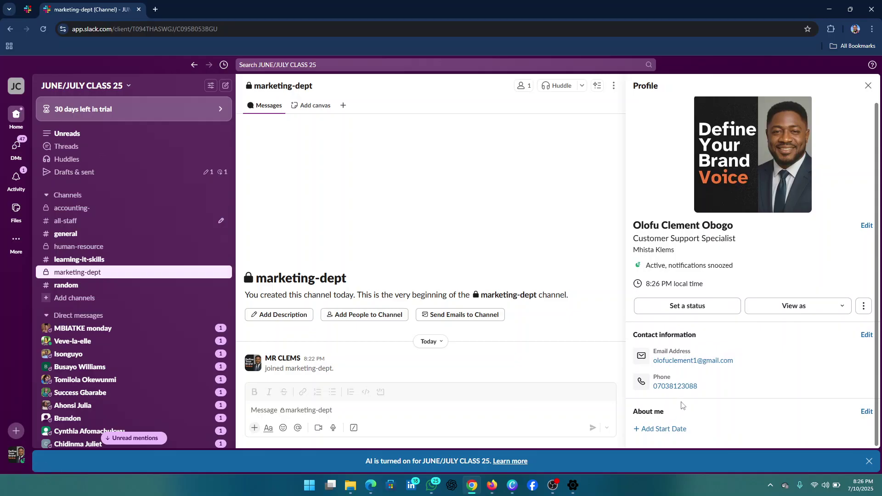
- Add a start date of July 15th, 2022 to the profile's About me section and save it
click(663, 433)
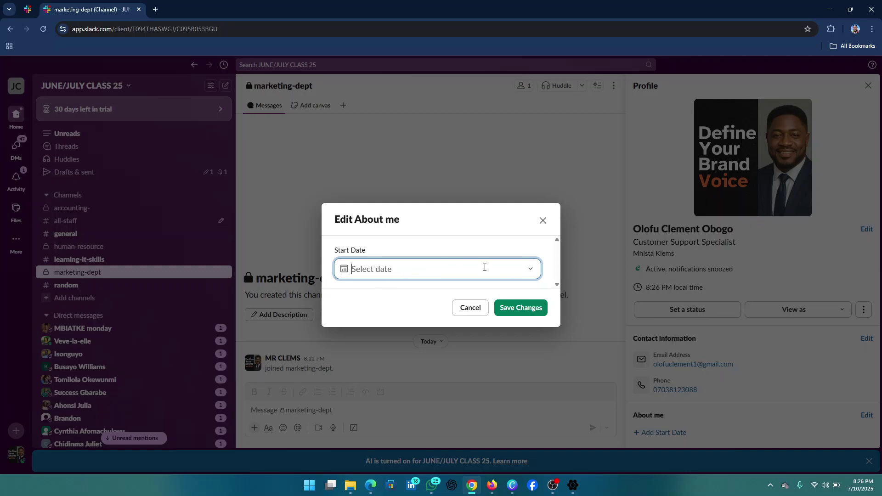
click(531, 269)
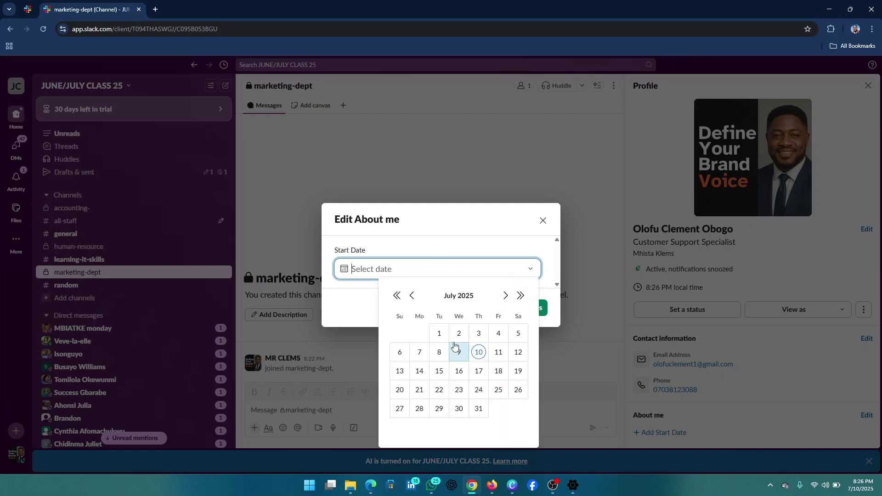
click(396, 296)
click(396, 296)
click(396, 295)
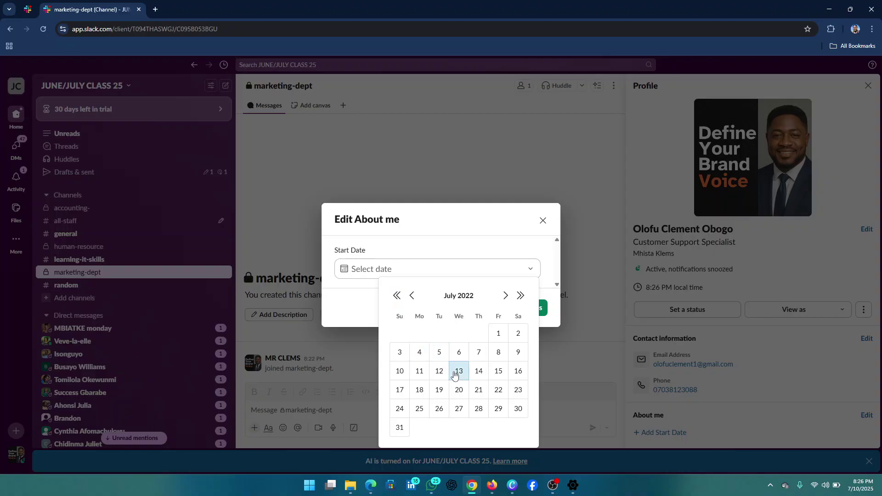
click(499, 371)
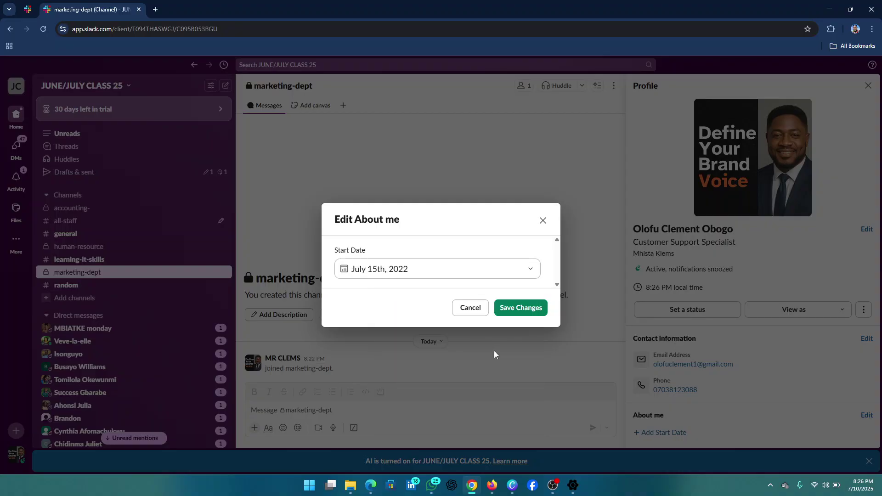
click(527, 311)
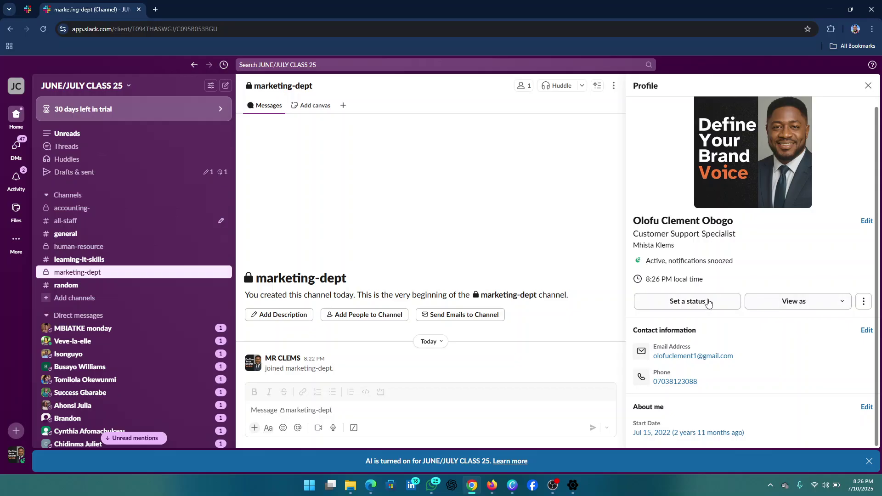
- Open the main profile details for editing and view the available time zones without choosing a different one
click(865, 222)
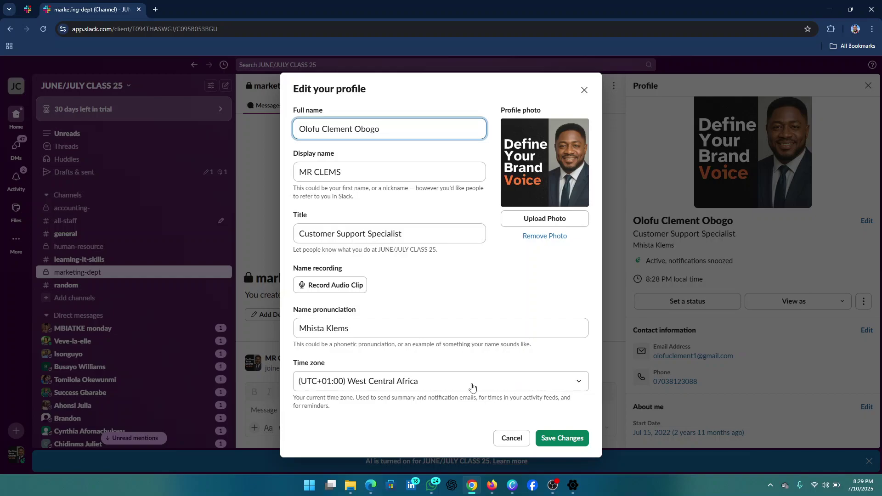
click(581, 384)
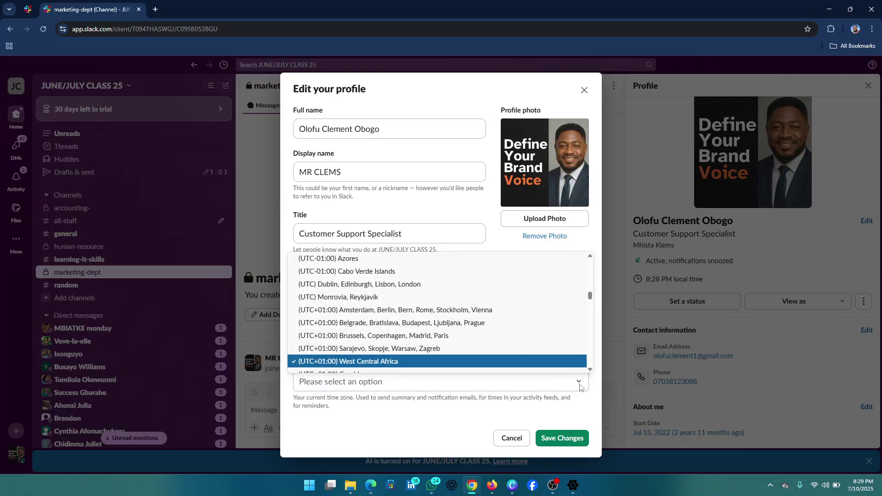
click(580, 387)
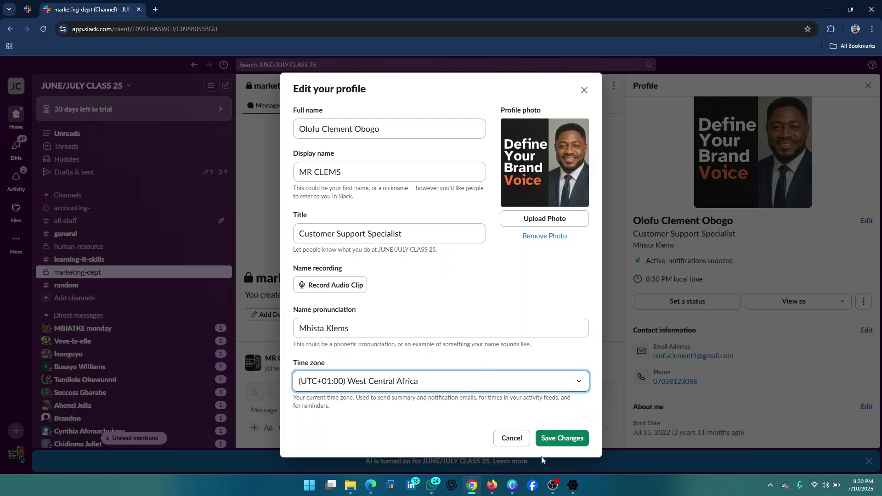
- Save the profile details, and set the status to Working remotely for Today with notifications left at Do not pause
click(563, 440)
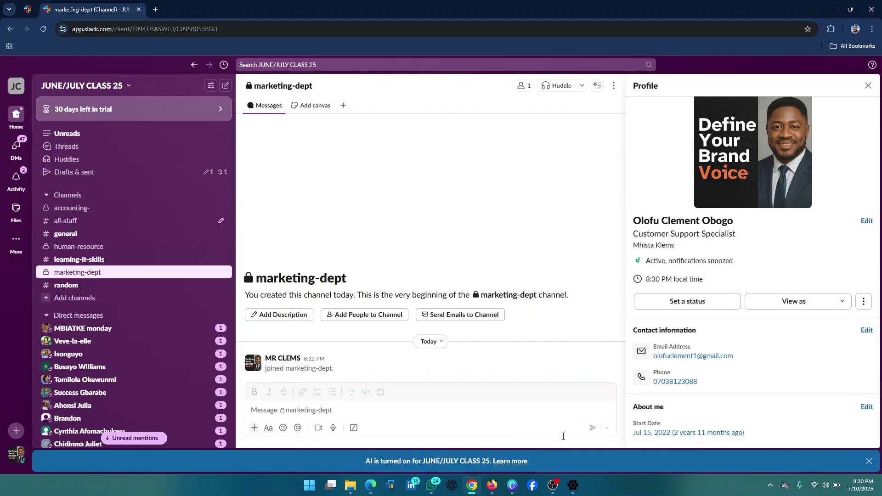
click(704, 301)
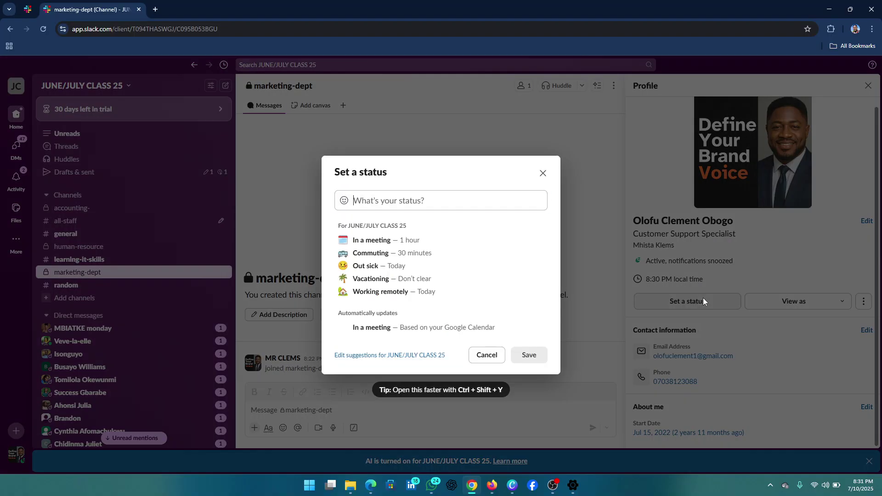
click(380, 203)
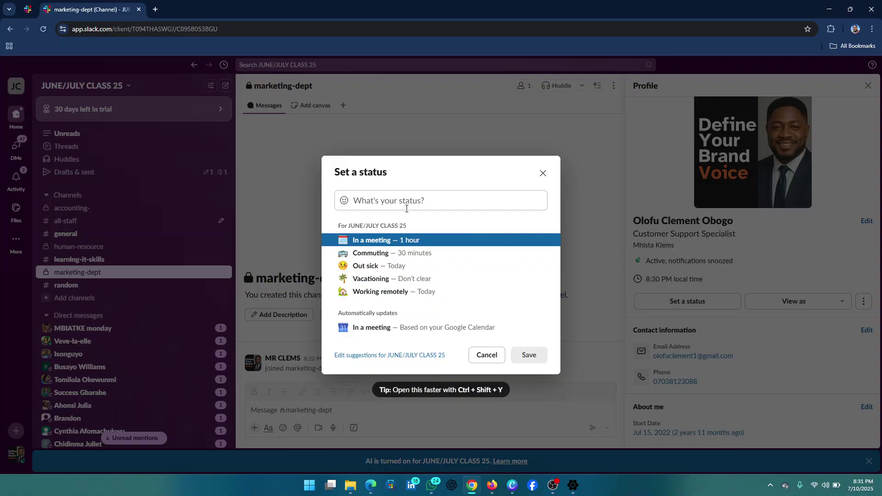
click(395, 293)
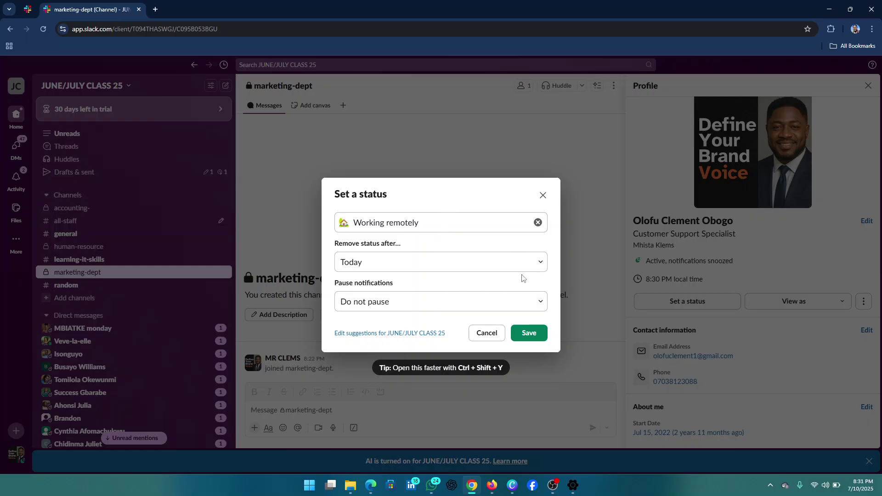
click(540, 302)
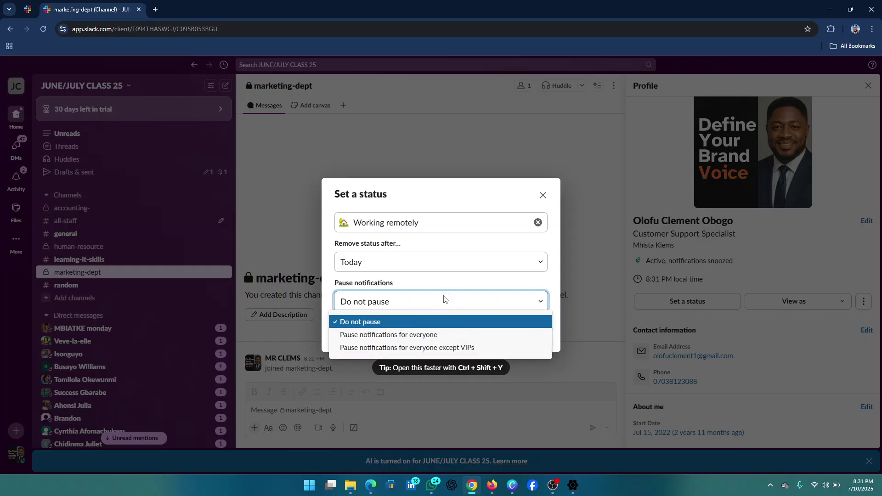
click(415, 298)
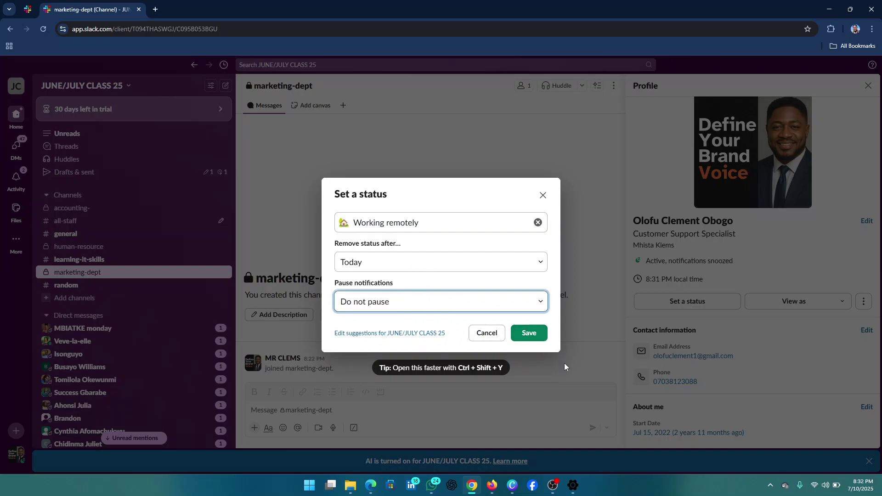
click(528, 338)
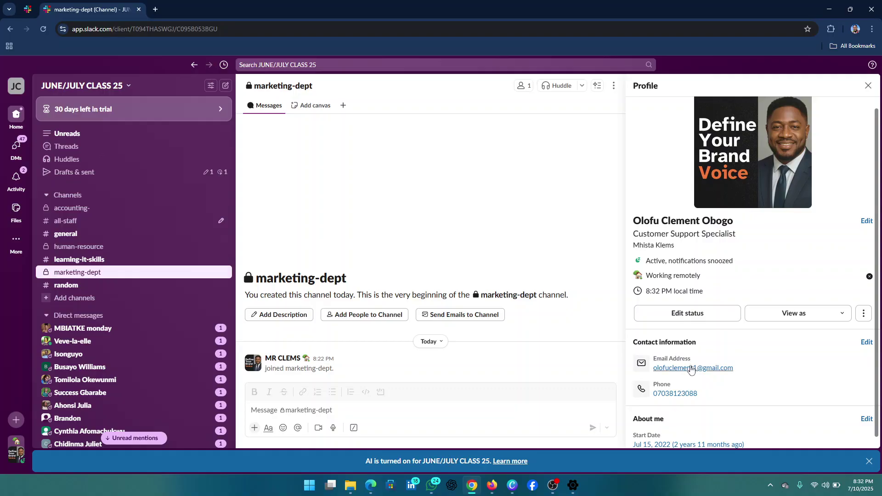
- Switch to the Google Meet call in Edge and read the participants' in-call messages, closing the chat when done
mouse_move(471, 493)
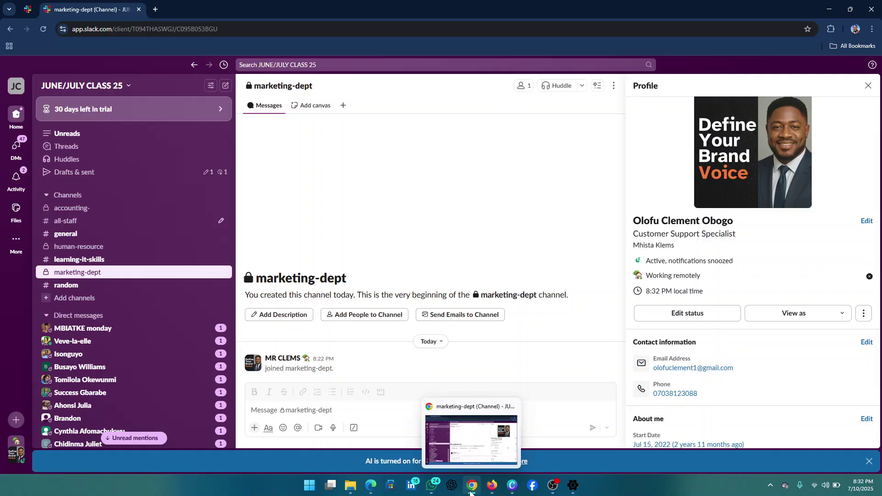
click(371, 485)
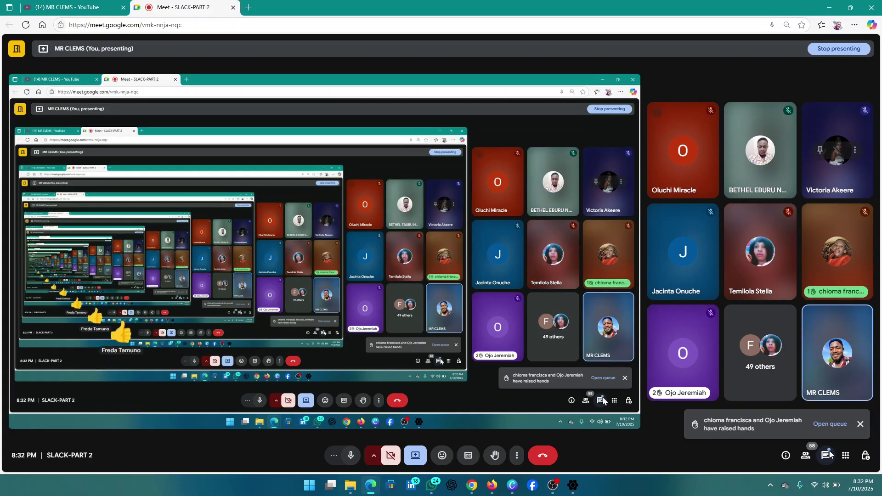
click(829, 456)
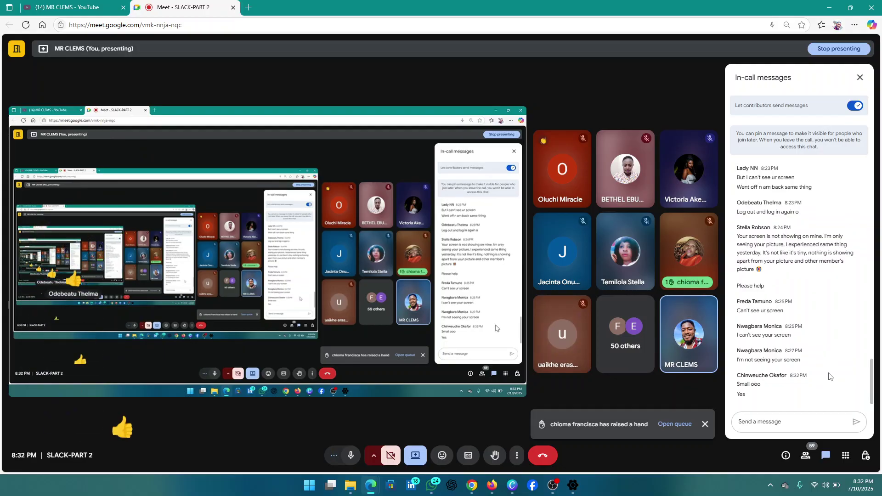
click(858, 79)
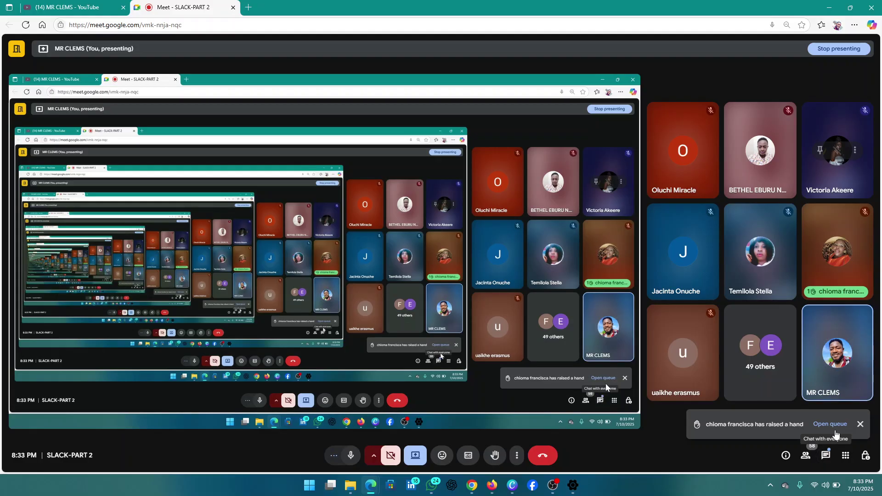
click(826, 455)
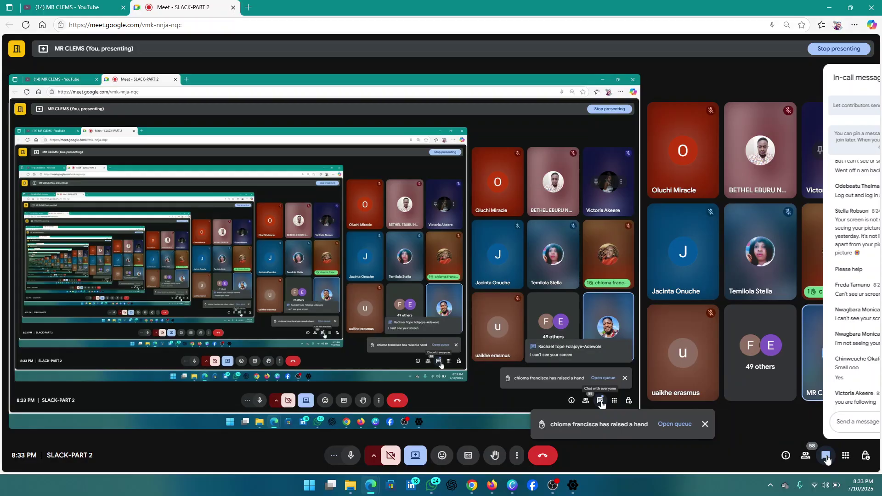
scroll(820, 318, up, 3)
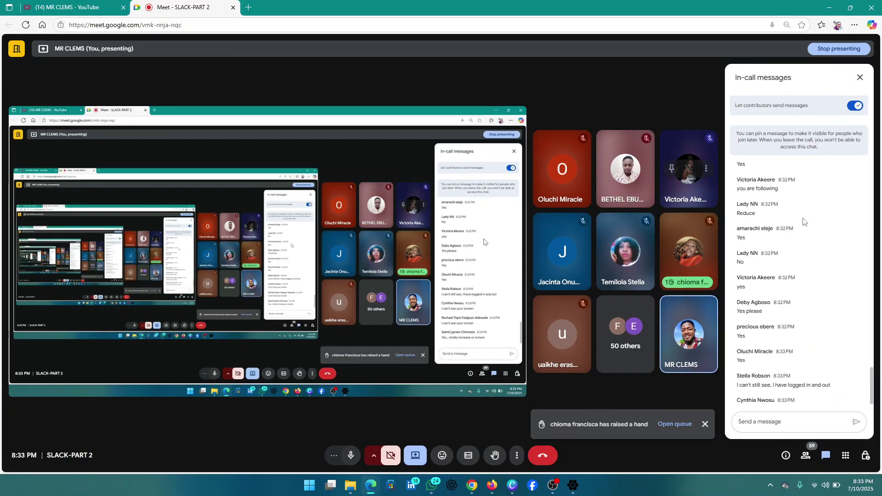
scroll(815, 271, down, 3)
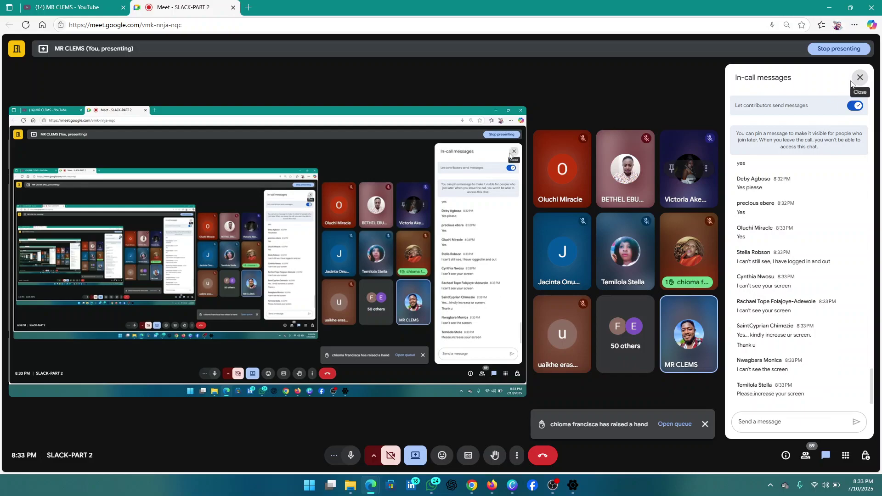
click(855, 80)
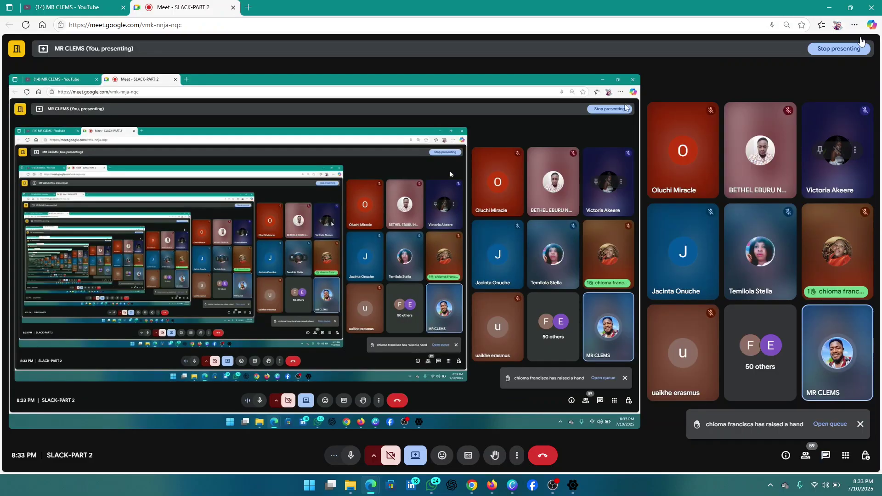
- Set the browser zoom of the Google Meet page to 100%
click(853, 27)
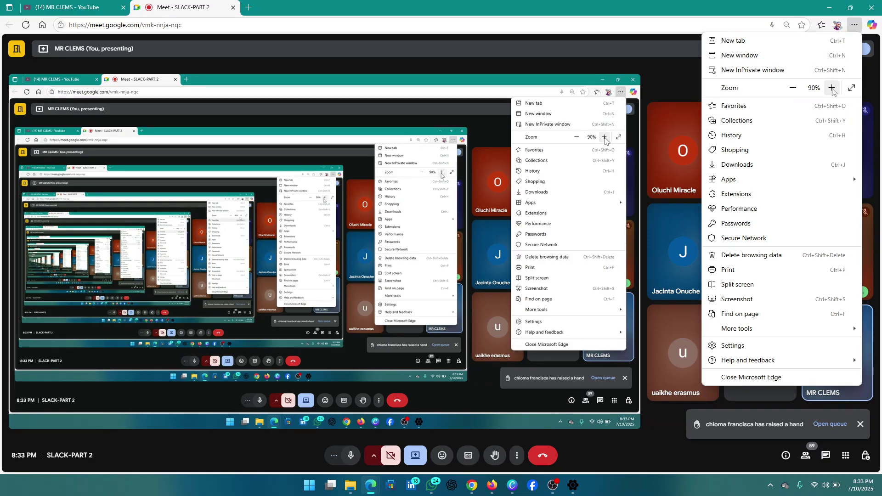
click(832, 88)
click(831, 88)
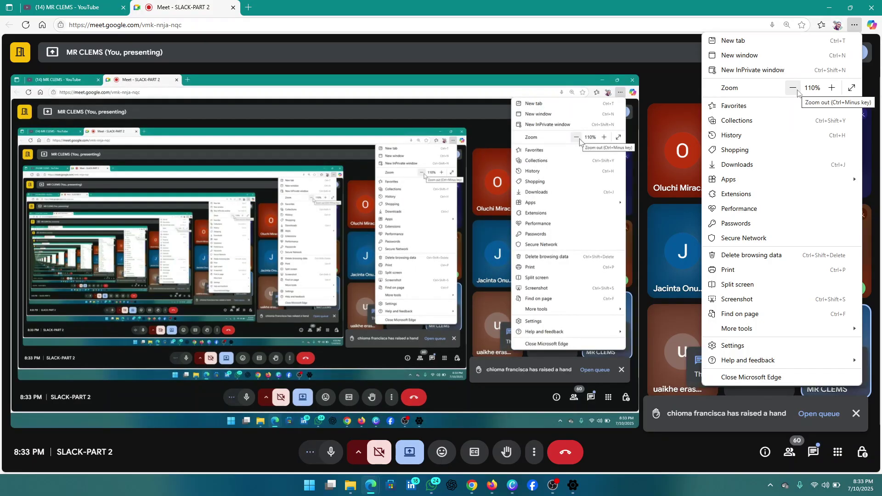
click(793, 89)
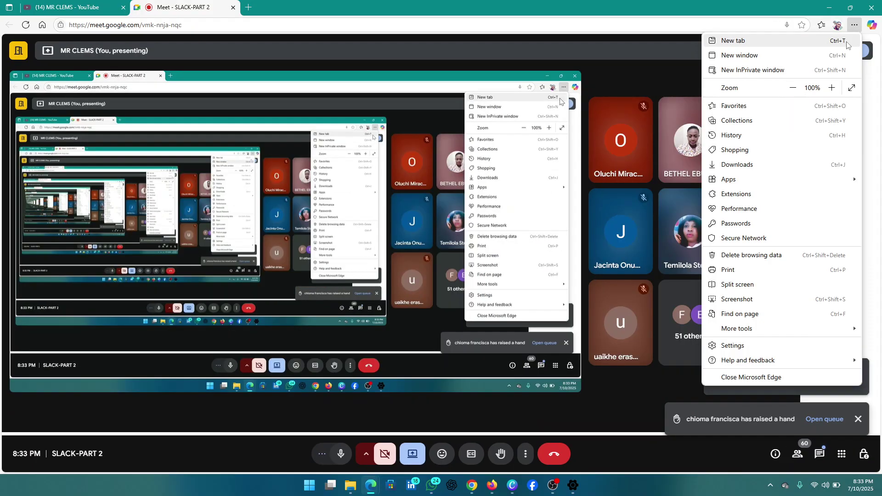
click(672, 59)
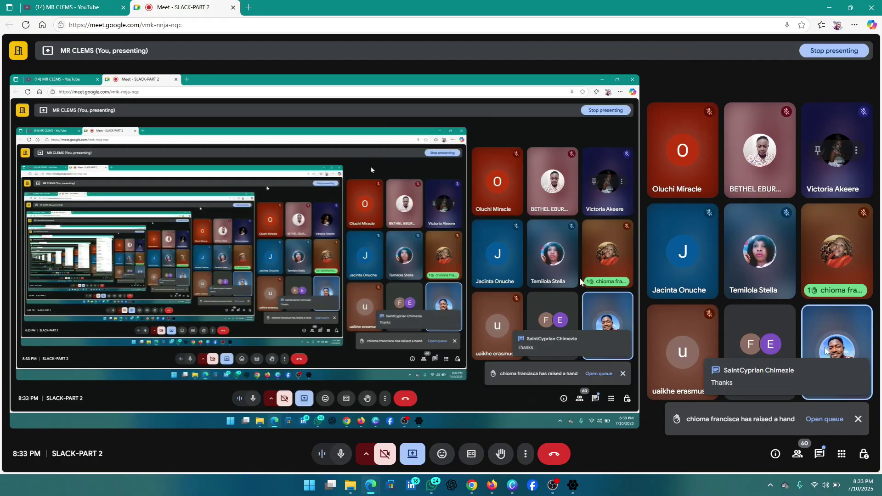
- Check the newest in-call messages, close the chat, and return to Slack in Chrome
click(820, 455)
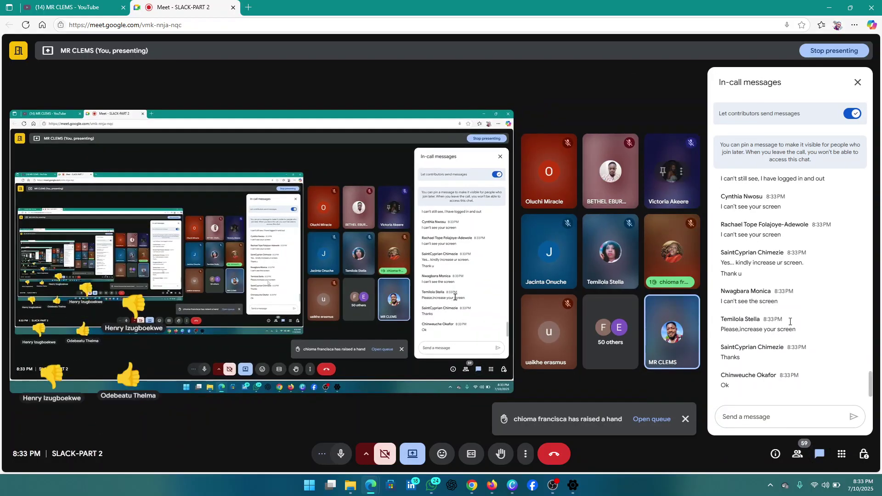
click(858, 83)
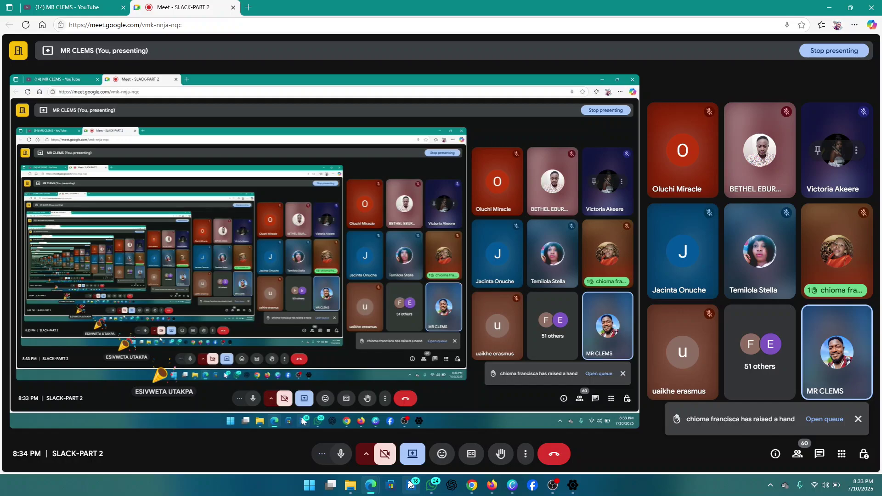
mouse_move(437, 488)
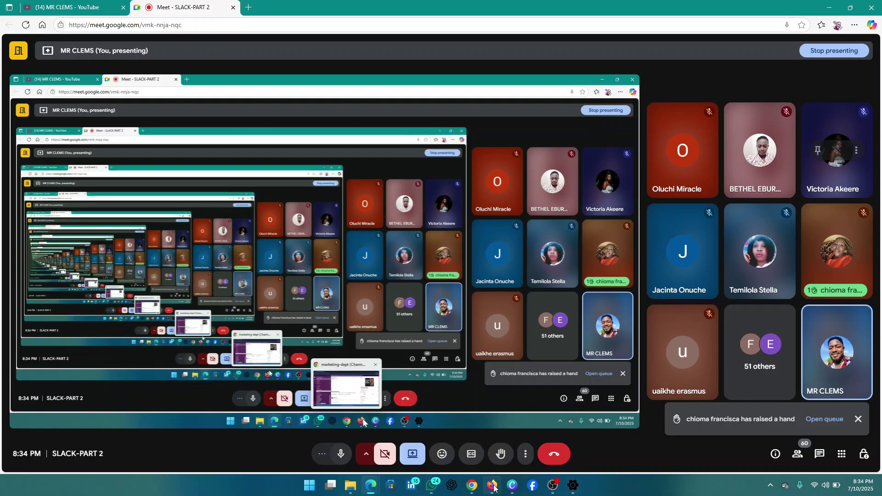
click(475, 448)
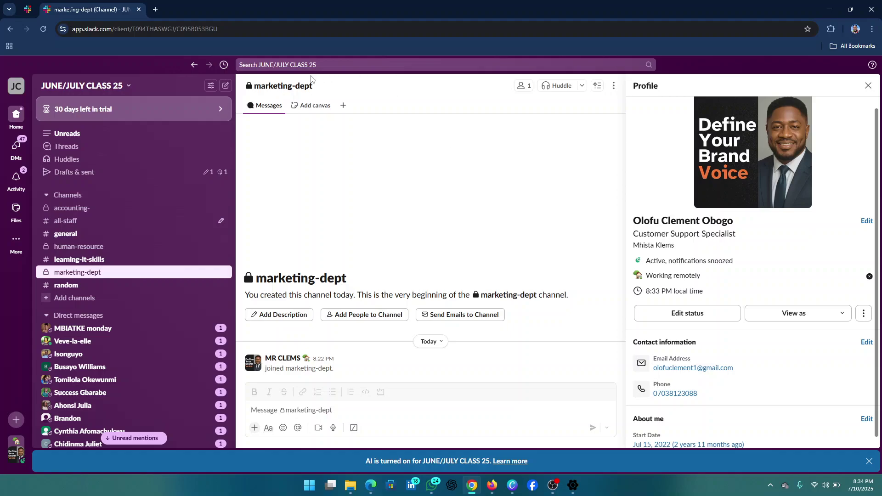
- Look over your own profile with its status and About me details, and close the profile
scroll(863, 188, down, 1)
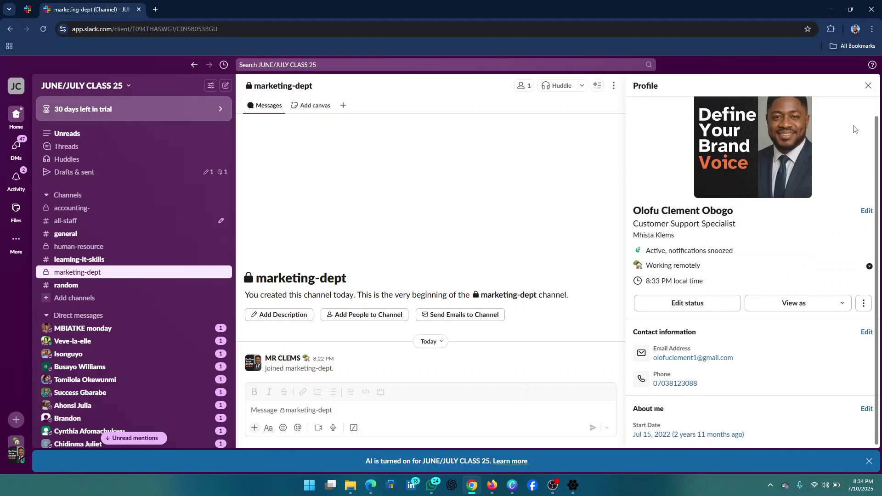
scroll(863, 188, up, 2)
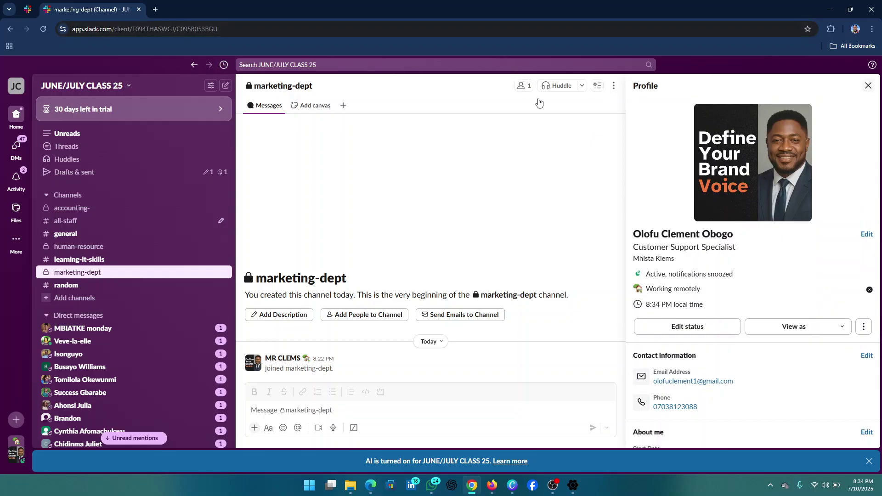
key(Escape)
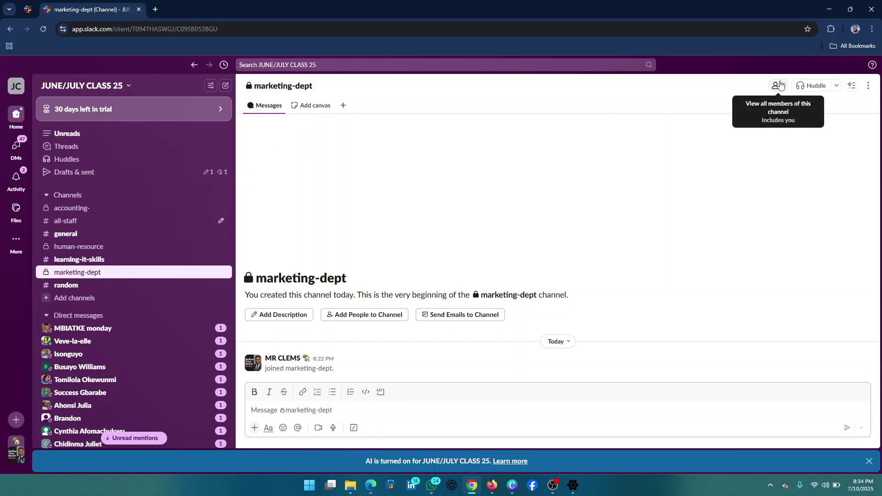
- View the human-resource, accounting-, general and all-staff channels one after another to compare their members and messages
click(86, 251)
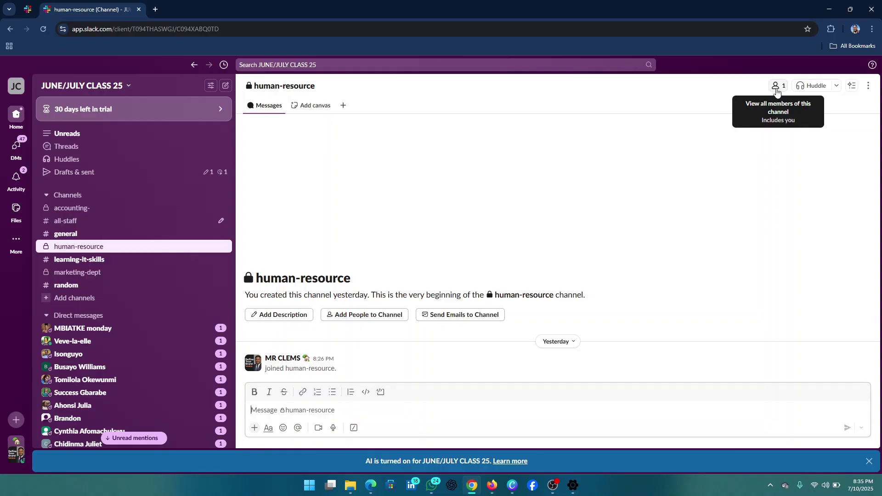
click(86, 210)
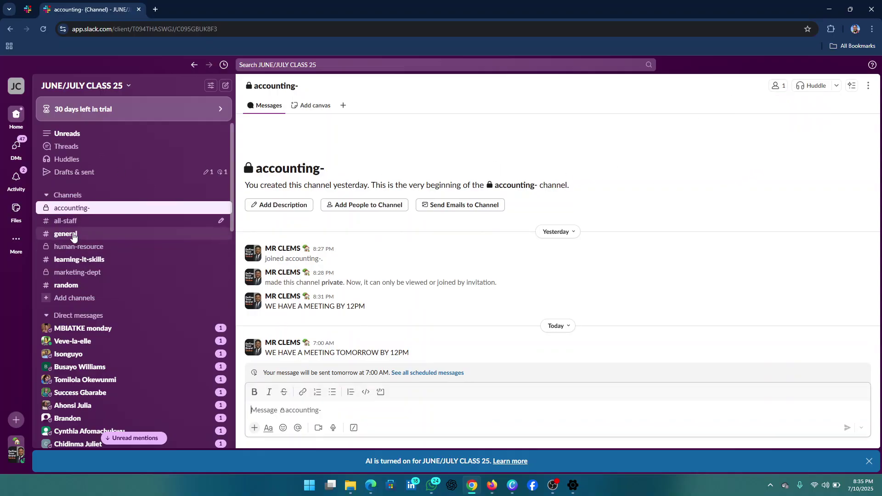
click(74, 235)
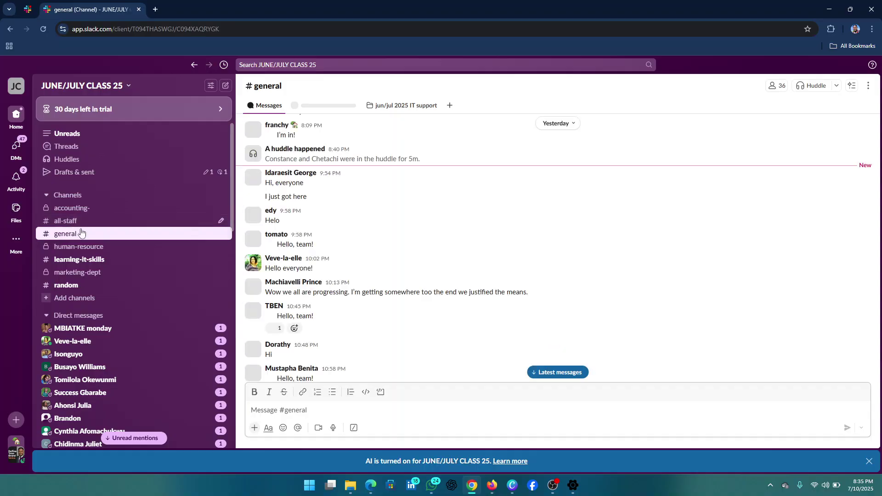
key(alt+Up)
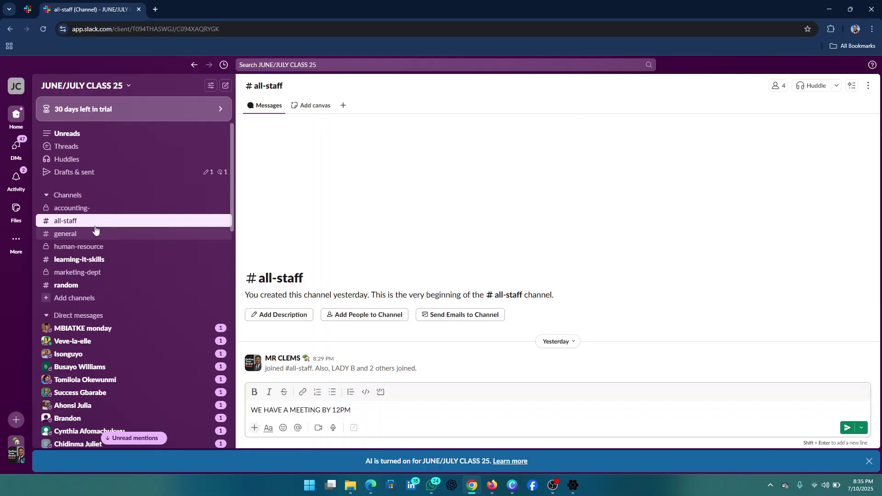
- Draft the message "THERE WILL BE A MEETING TOMORROW BY 3PM" in the general channel without sending it
click(79, 236)
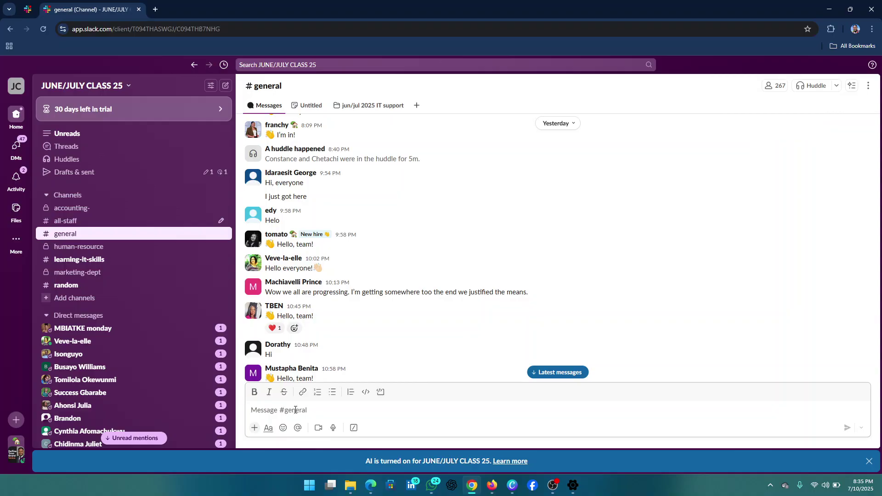
text(THERE)
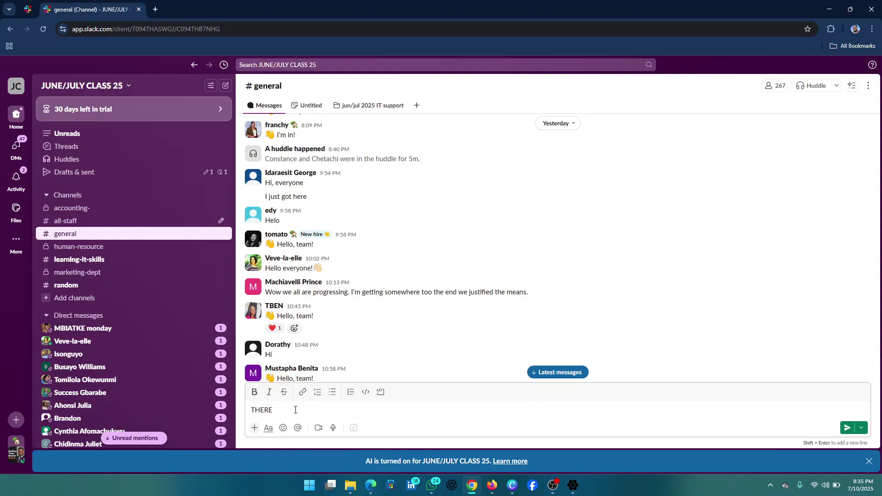
text( WILL BE A MEETING TOMORROW BY 6)
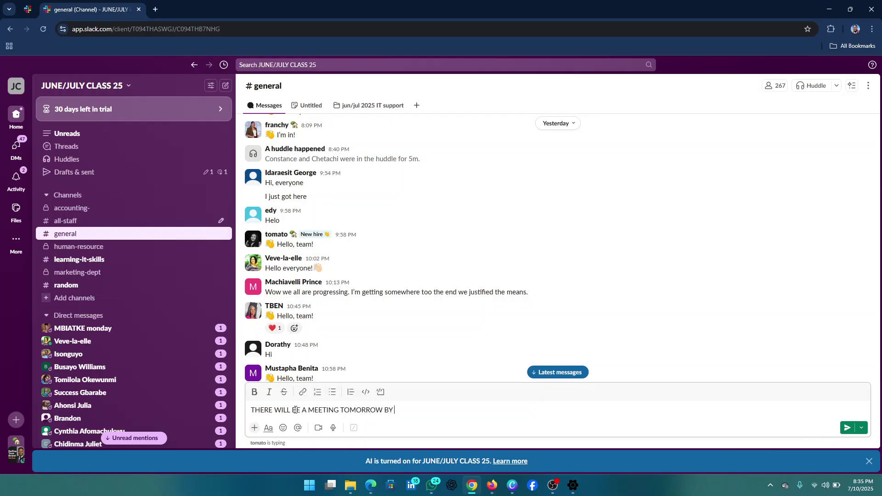
key(BackSpace)
text(3PM)
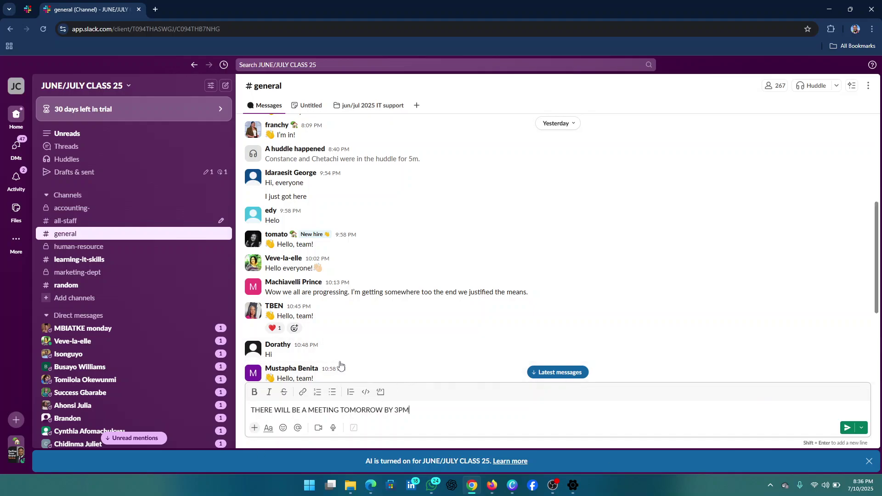
click(304, 178)
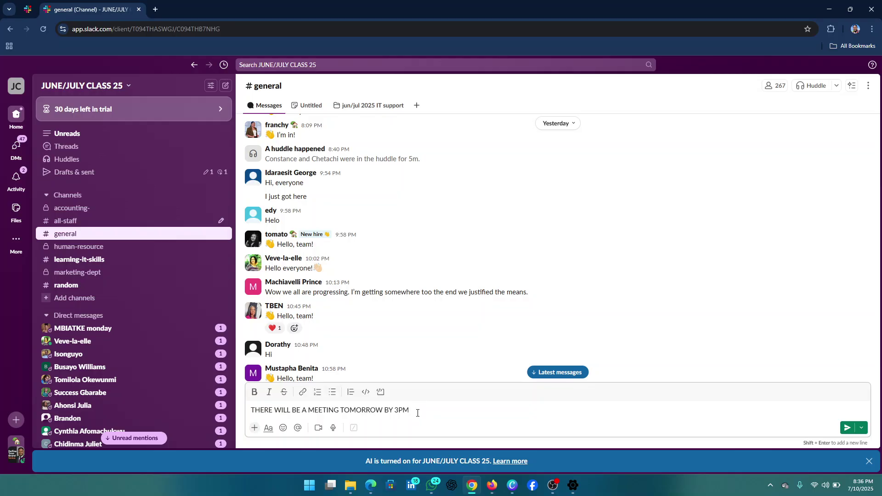
- Delete the whole unsent meeting message from the general channel's message box
key(BackSpace)
key(BackSpace)
key(BackSpace)
key(BackSpace)
key(BackSpace)
key(BackSpace)
key(BackSpace)
key(BackSpace)
key(BackSpace)
key(BackSpace)
key(BackSpace)
key(BackSpace)
key(BackSpace)
key(BackSpace)
key(BackSpace)
key(BackSpace)
key(Return)
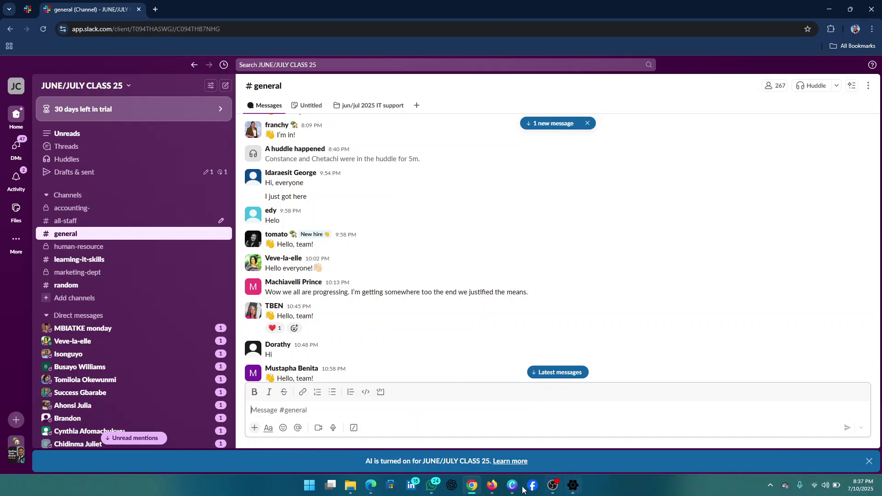
- Open YouTube in a new browser tab from the Google apps list
mouse_move(472, 485)
click(159, 9)
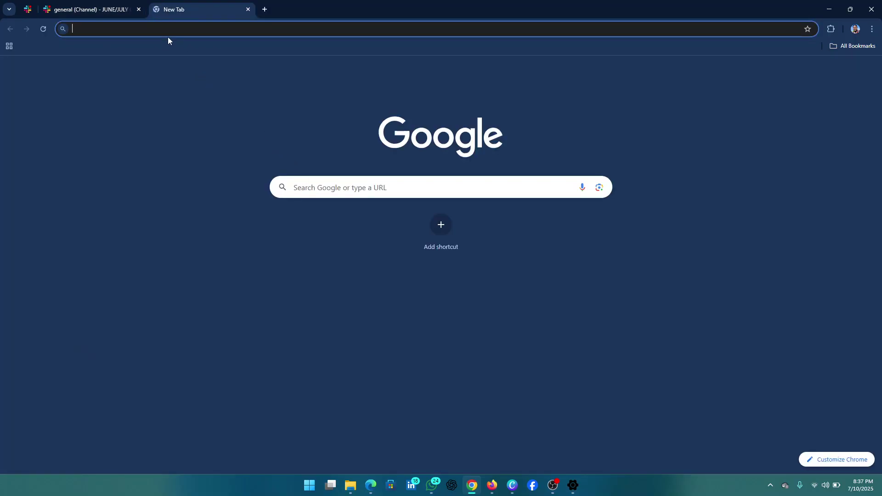
click(844, 72)
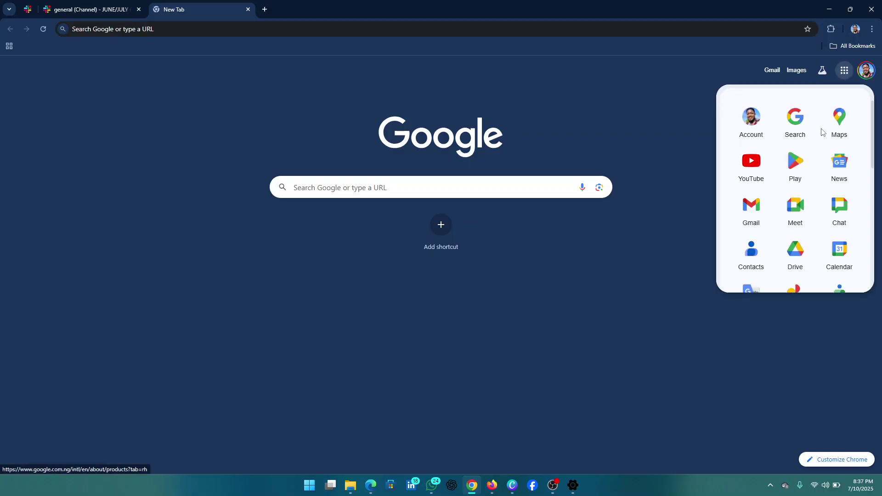
scroll(795, 173, down, 1)
scroll(795, 193, up, 1)
click(756, 169)
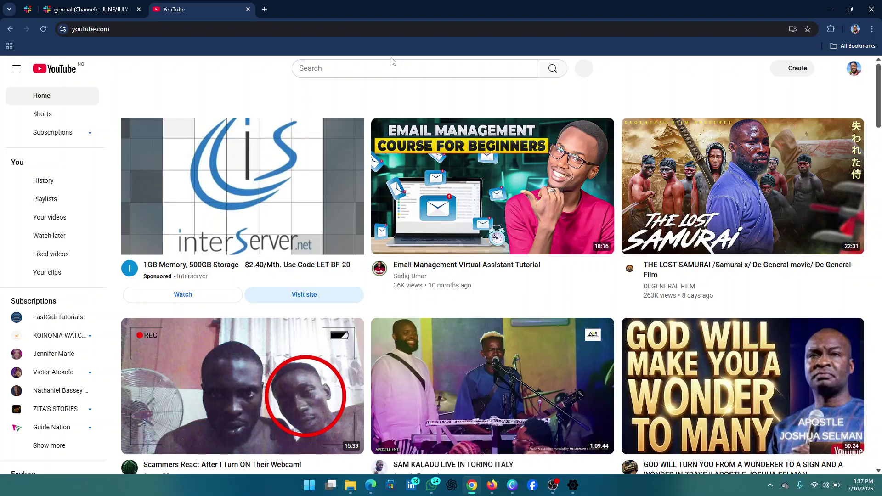
- Search YouTube for "STAFF CONDUCTION IN ORGANISATIONS"
click(368, 68)
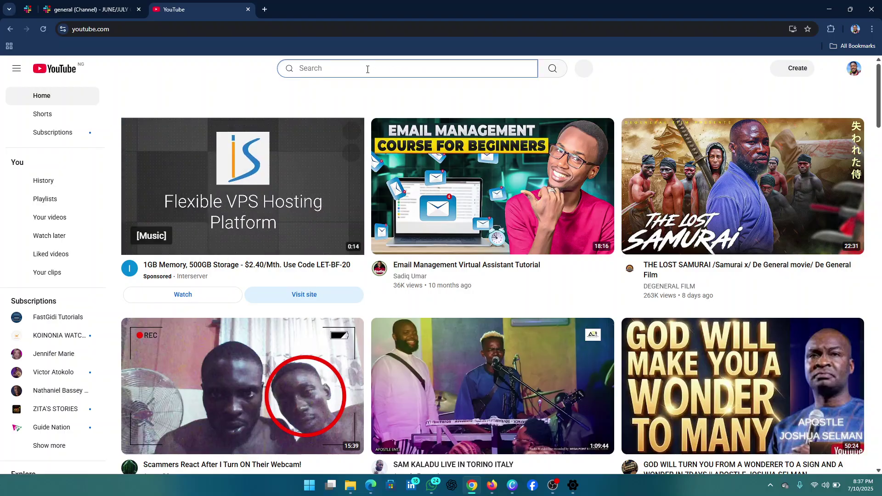
text(STAFF CO)
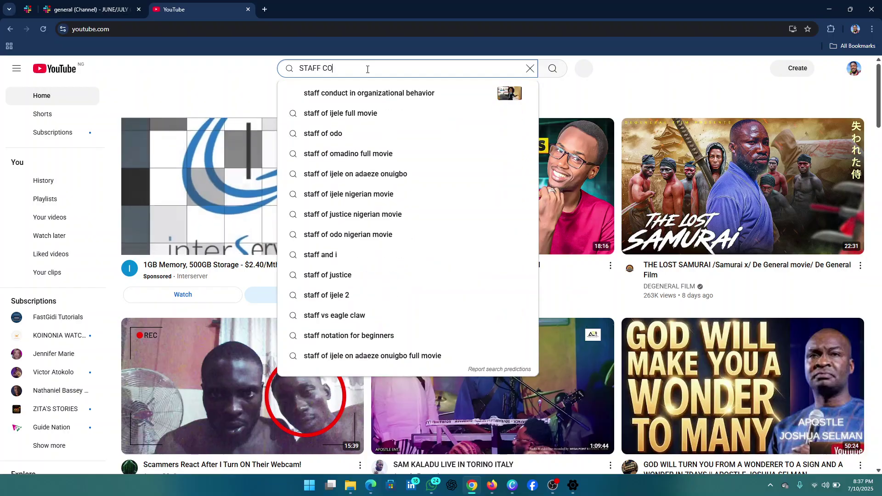
text(NDUCTI)
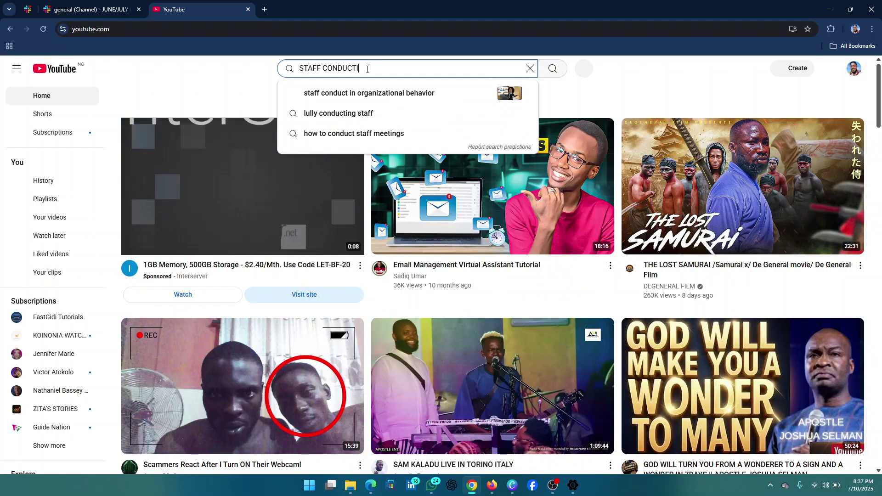
text(ON IN OR)
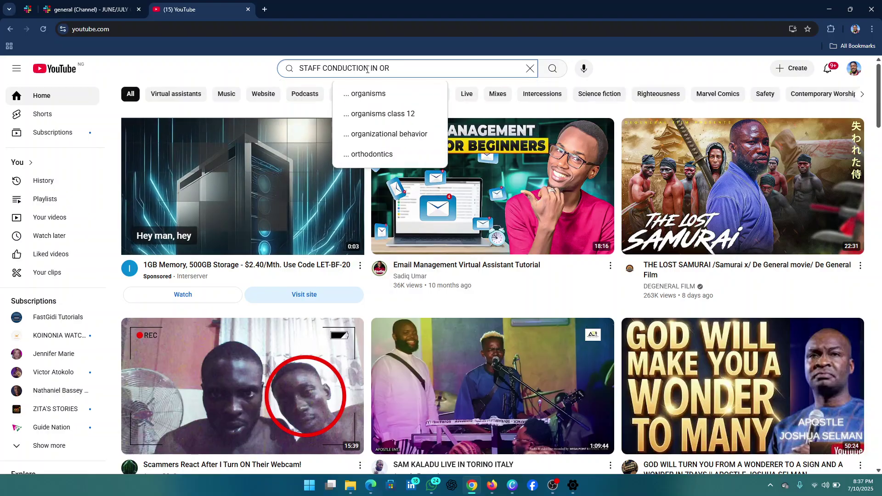
text(GANISA)
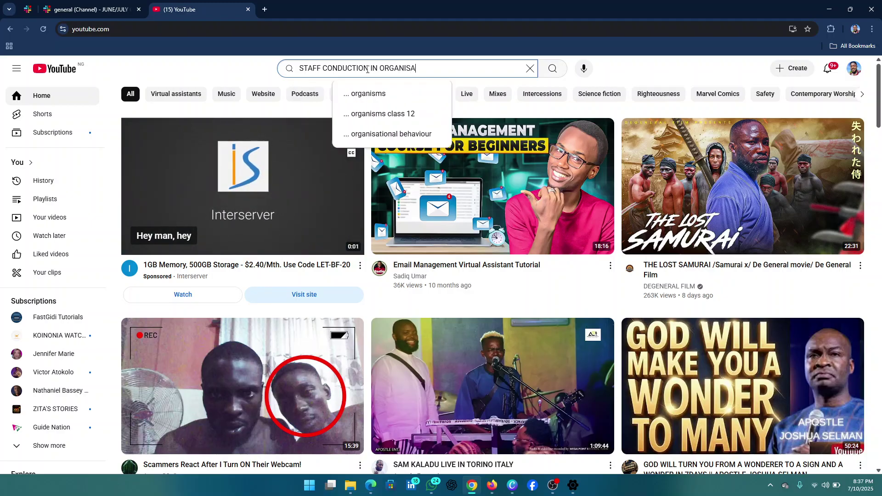
text(TIONS)
key(Return)
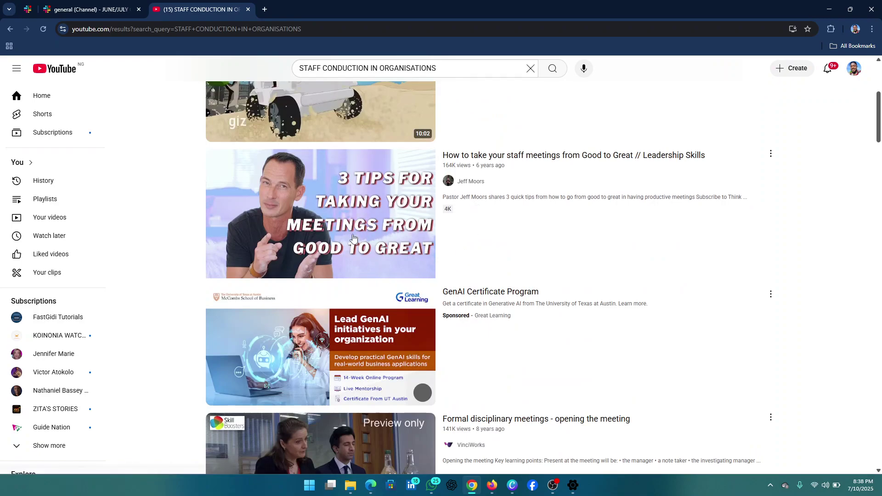
- Browse the results, open the video "How to Handle Difficult Employees | Turn the Unproductive into the Productive", and pause it
mouse_move(380, 188)
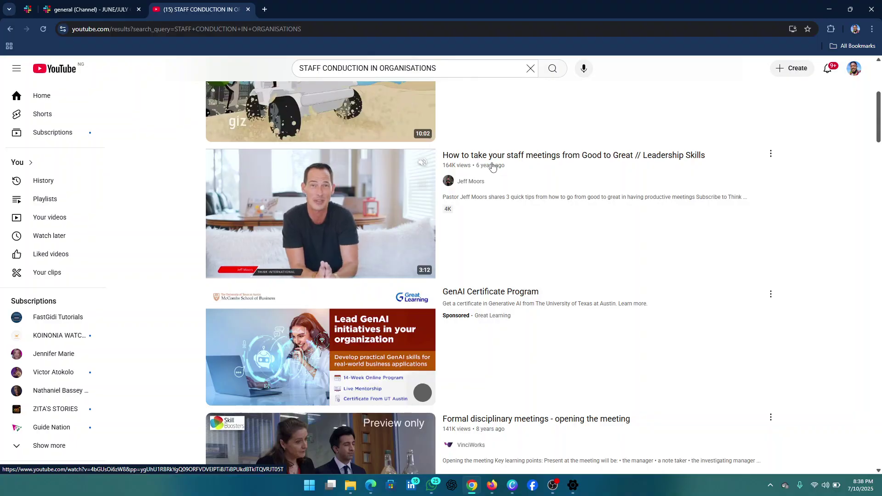
scroll(346, 306, down, 2)
scroll(346, 306, down, 7)
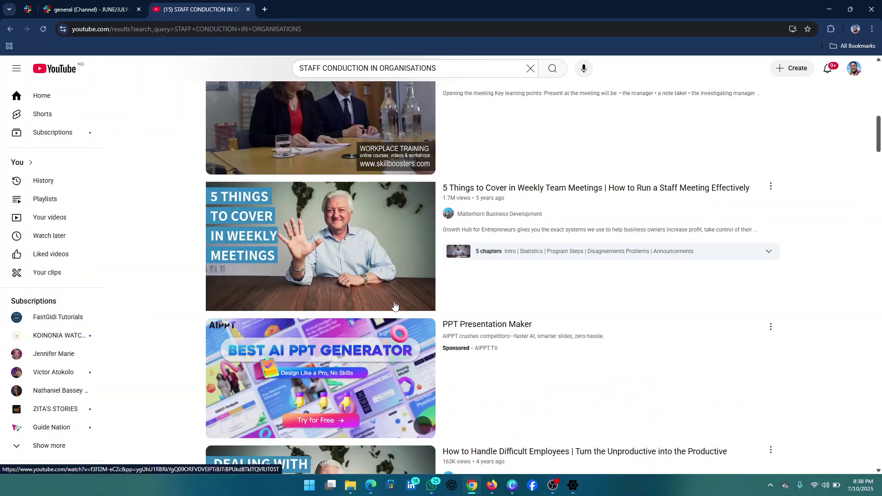
scroll(368, 327, down, 3)
scroll(368, 327, up, 1)
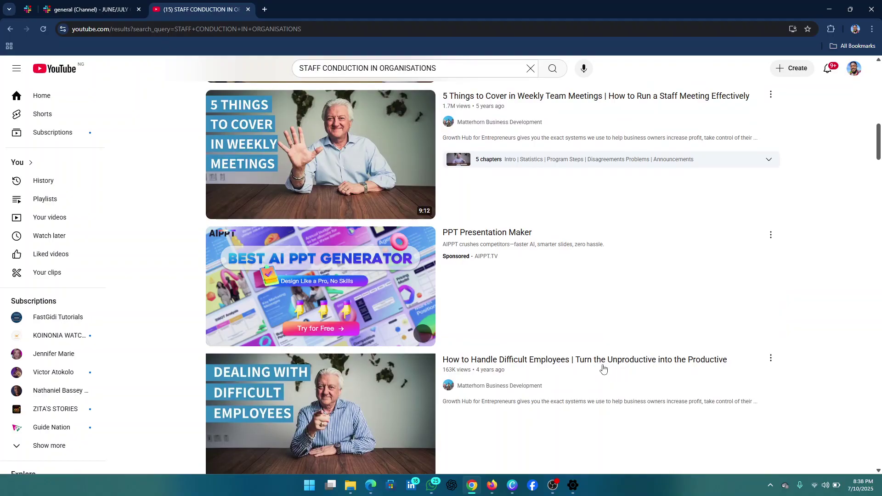
scroll(355, 388, down, 1)
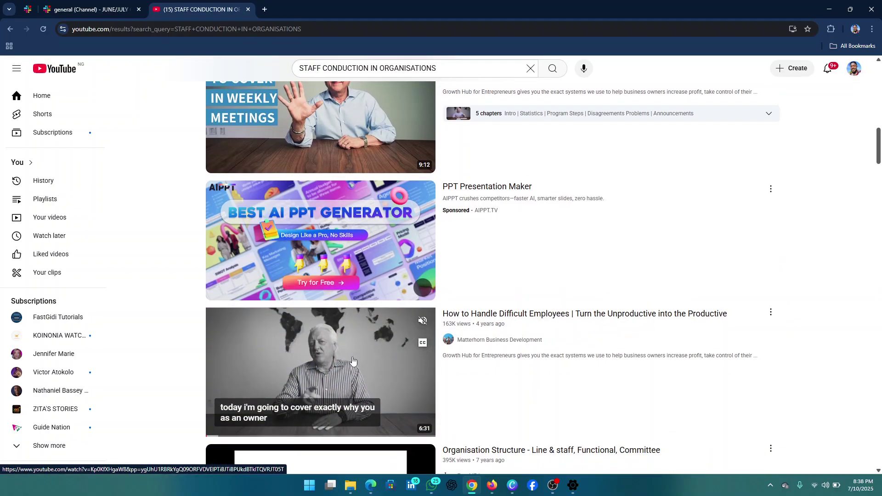
click(354, 379)
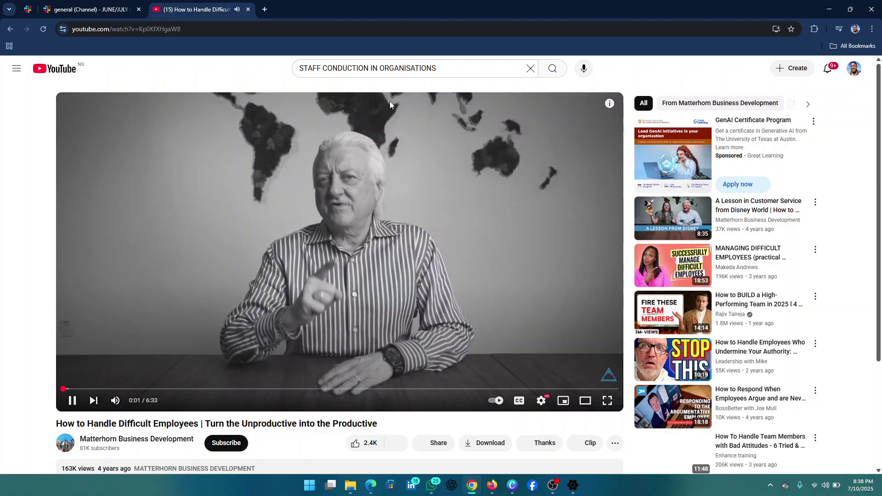
click(73, 406)
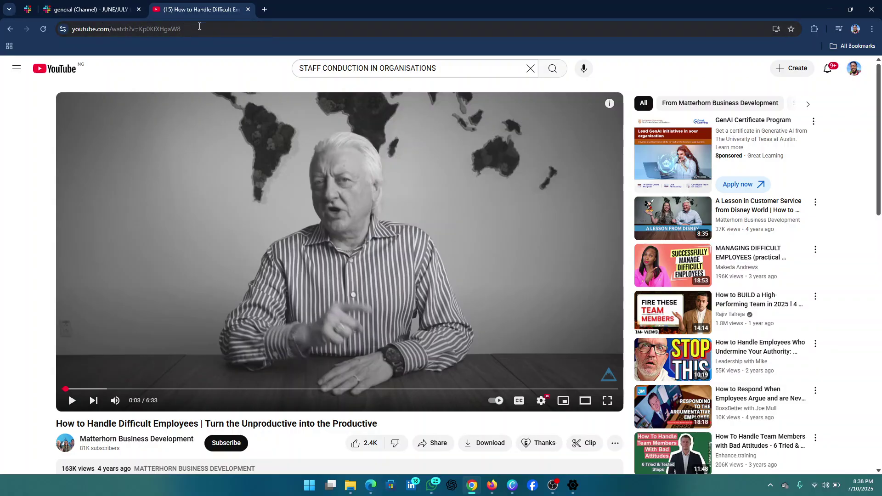
- Copy the paused video's web address and return to the general channel in Slack
click(199, 25)
right_click(175, 29)
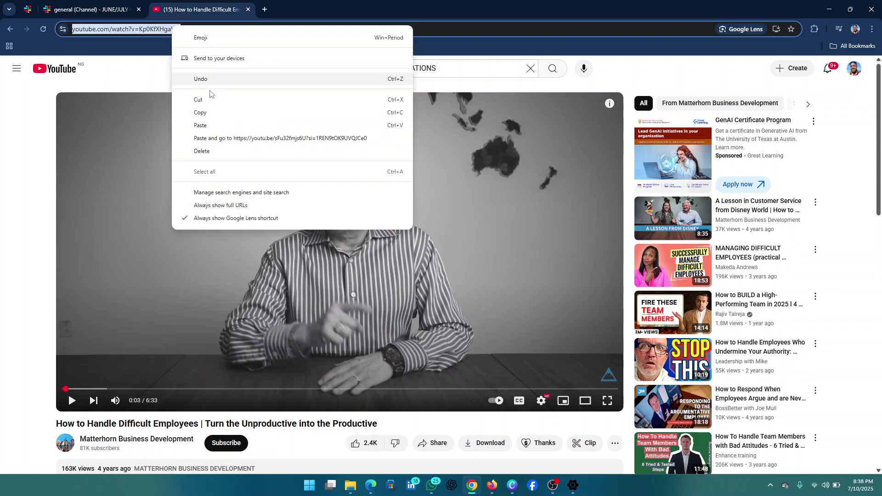
click(211, 112)
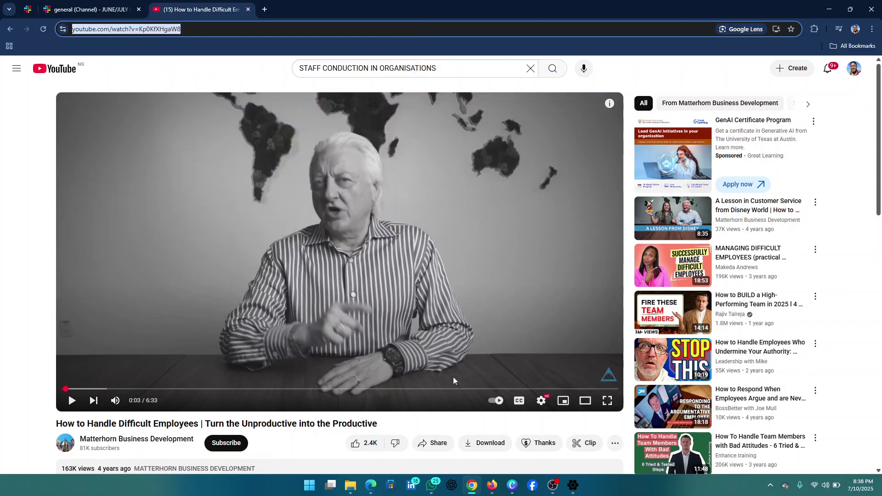
click(472, 441)
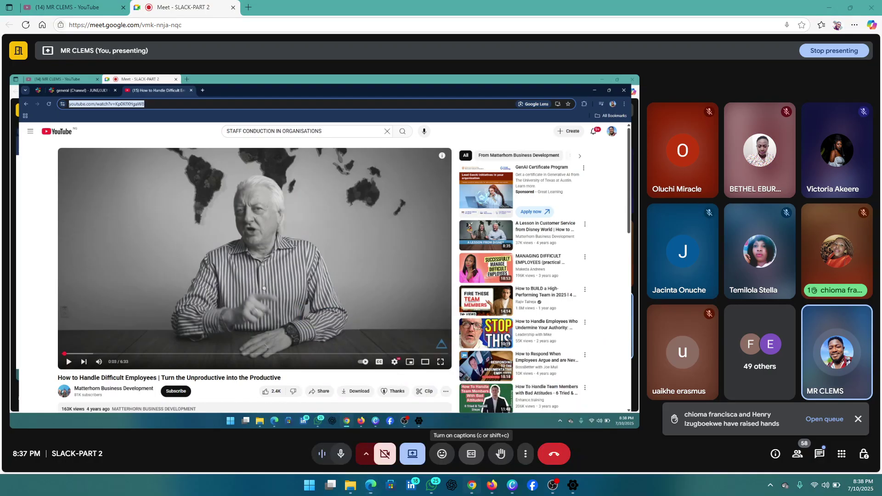
key(alt+Tab)
click(77, 11)
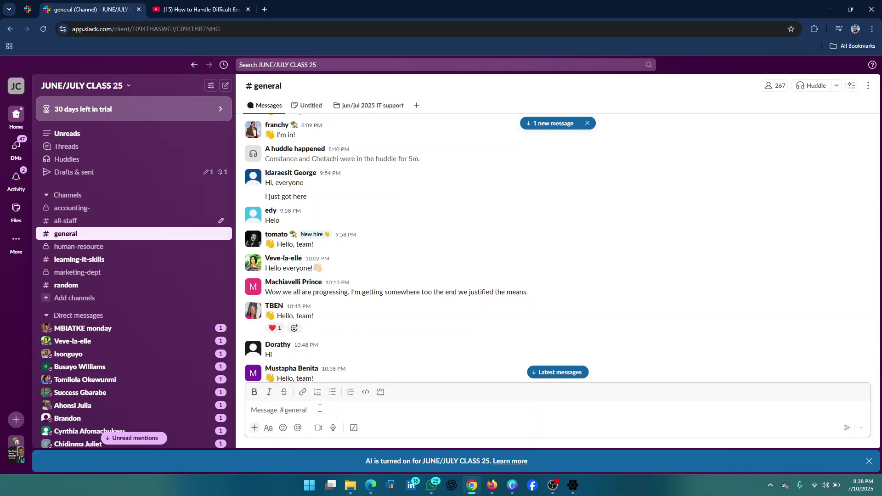
- Write "KINDLY WATCH THIS VIDEO FOR PERSONAL DEVELOPME" in the general channel's message box without sending it
text(KINDLY WAT)
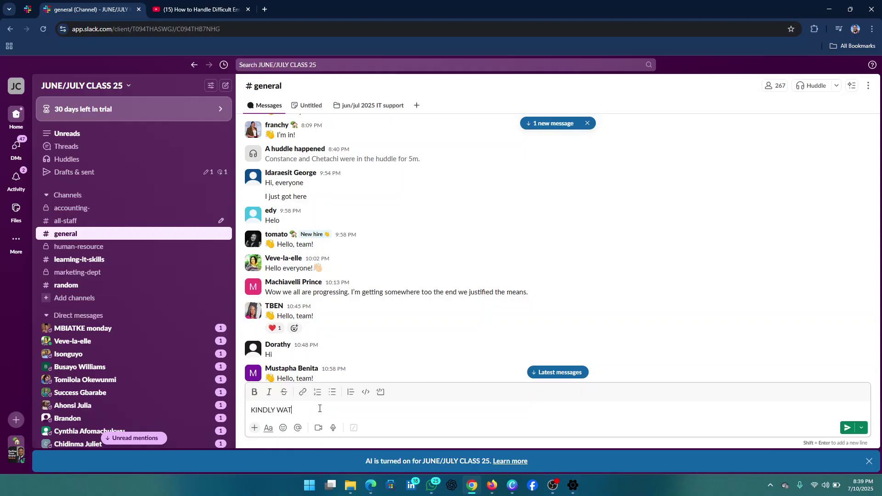
text(CH TH)
text(IS B)
text(IDEO)
text( FOR PERS)
text(ONA)
text(L DEVE)
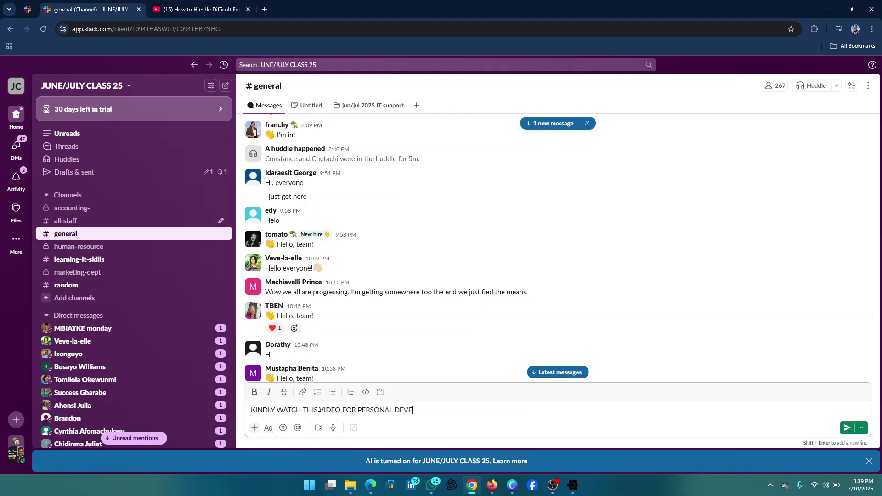
text(LOPME)
- Replace the wording after "VIDEO" with "ABOUT STAFF CONDUCT" and a row of dots, and paste the copied video link behind it
key(BackSpace)
key(BackSpace)
key(BackSpace)
key(BackSpace)
key(BackSpace)
key(BackSpace)
key(BackSpace)
key(BackSpace)
key(BackSpace)
key(BackSpace)
key(BackSpace)
key(BackSpace)
key(BackSpace)
key(BackSpace)
key(BackSpace)
key(BackSpace)
key(BackSpace)
text(ABOUT STAFF CONDUCT..)
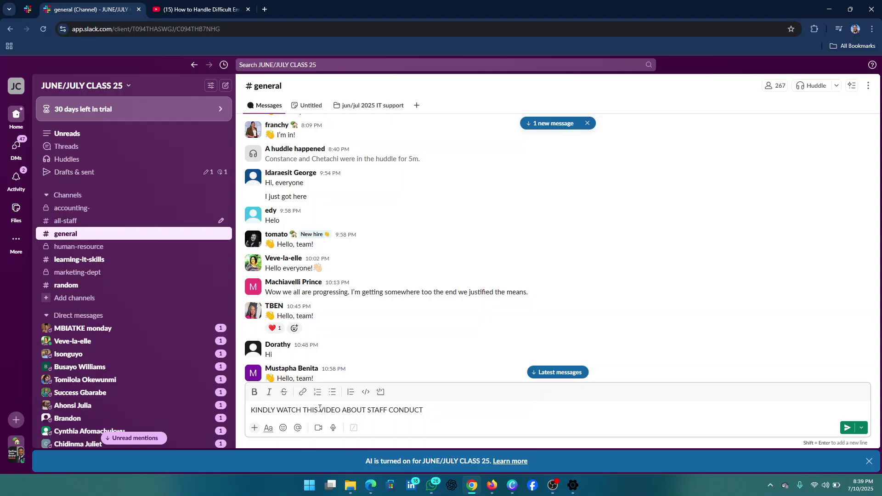
text(........)
right_click(454, 410)
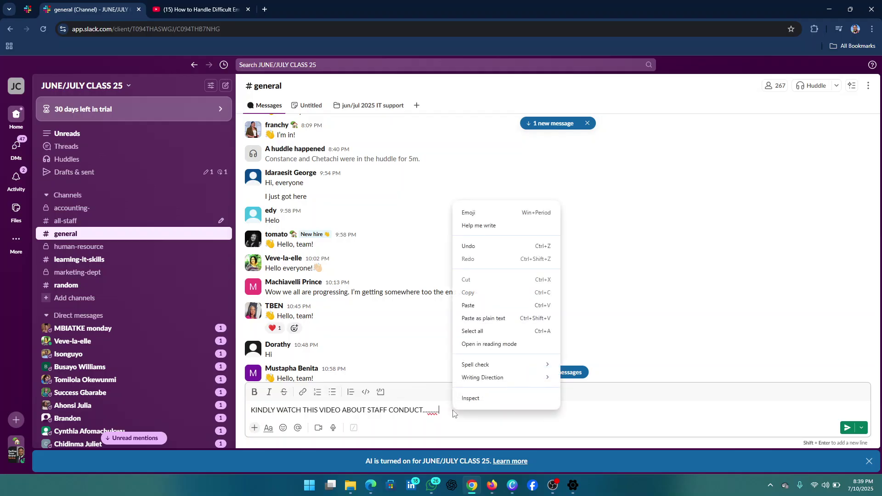
click(483, 315)
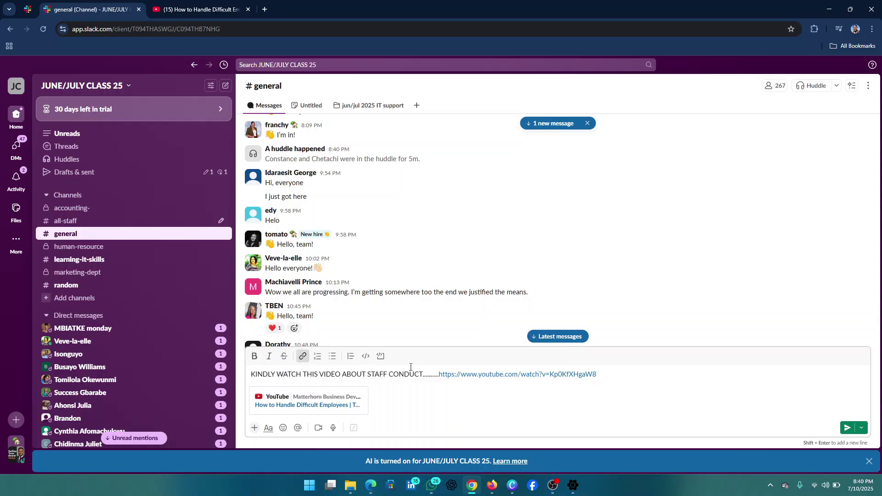
- Replace "ABOUT STAFF CONDUCT" in the draft with "ON HOW TO HANDLE DIFFICULT STAFF", keeping the dots before the link
click(421, 376)
key(BackSpace)
key(BackSpace)
key(BackSpace)
key(BackSpace)
key(BackSpace)
key(BackSpace)
key(BackSpace)
key(BackSpace)
key(BackSpace)
key(BackSpace)
key(BackSpace)
key(BackSpace)
key(BackSpace)
key(BackSpace)
key(BackSpace)
key(BackSpace)
key(BackSpace)
key(BackSpace)
key(BackSpace)
text(ON HOW TO HANDLE )
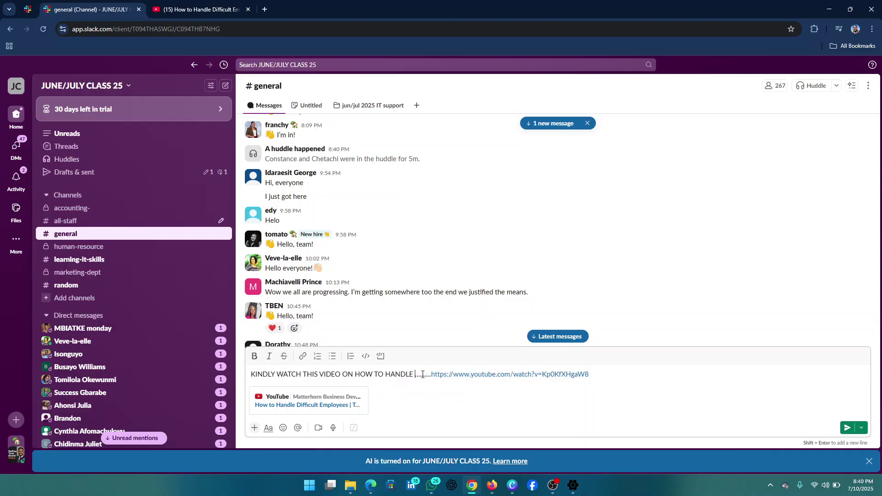
text(DIFFIV)
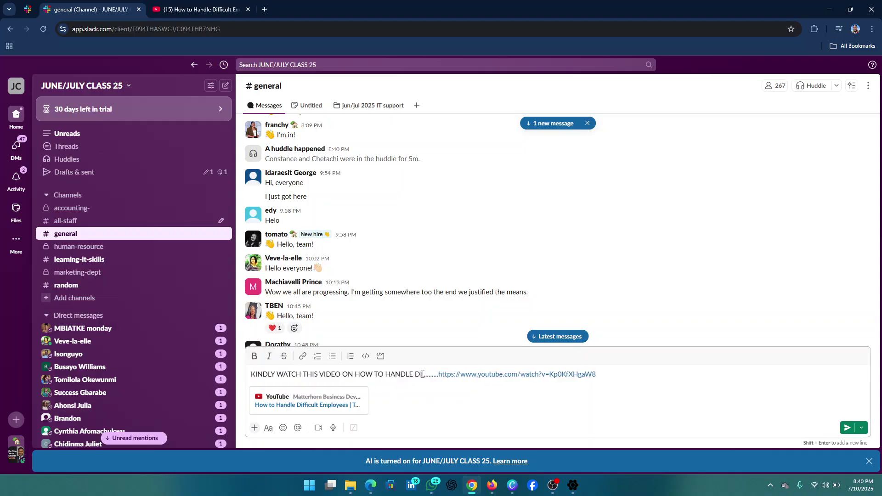
key(BackSpace)
text(CULT ST)
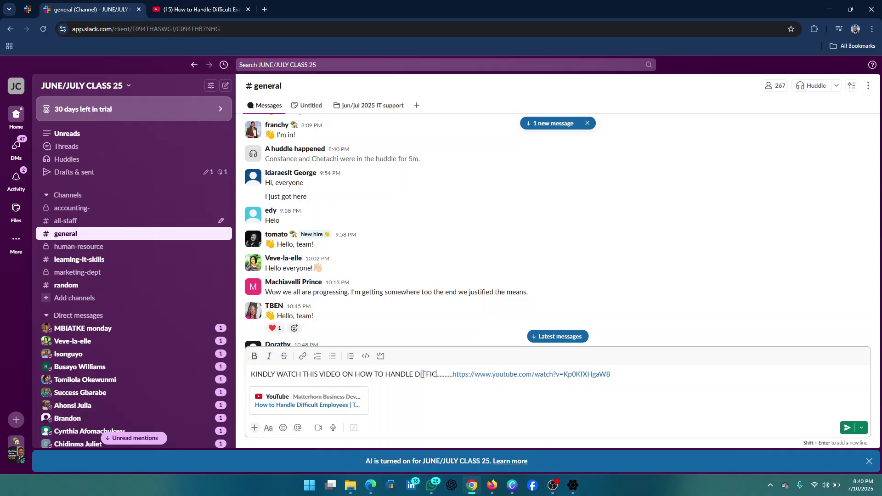
text(A)
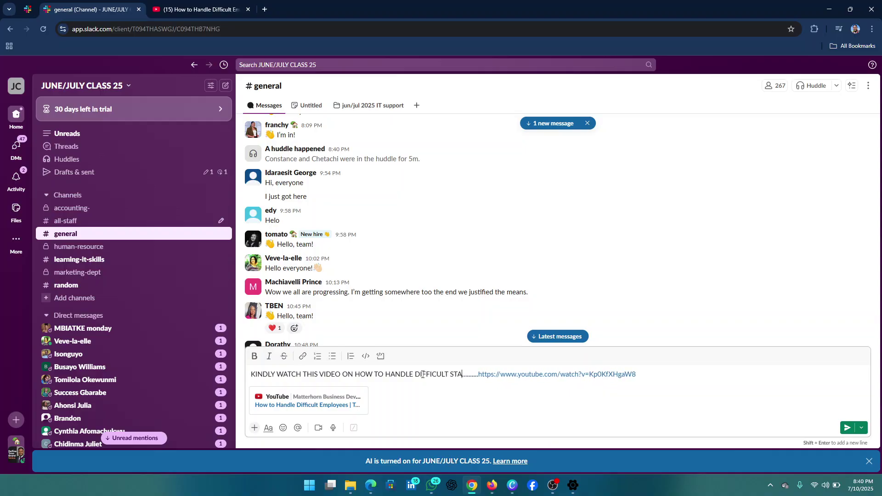
key(BackSpace)
text(AFF)
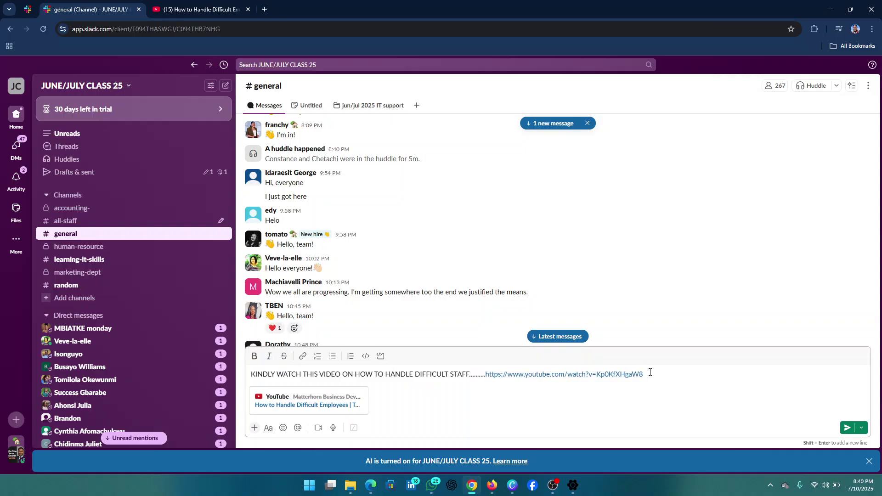
- Copy the video link inside the draft and send the finished message to the general channel
drag(650, 372, 487, 376)
right_click(499, 374)
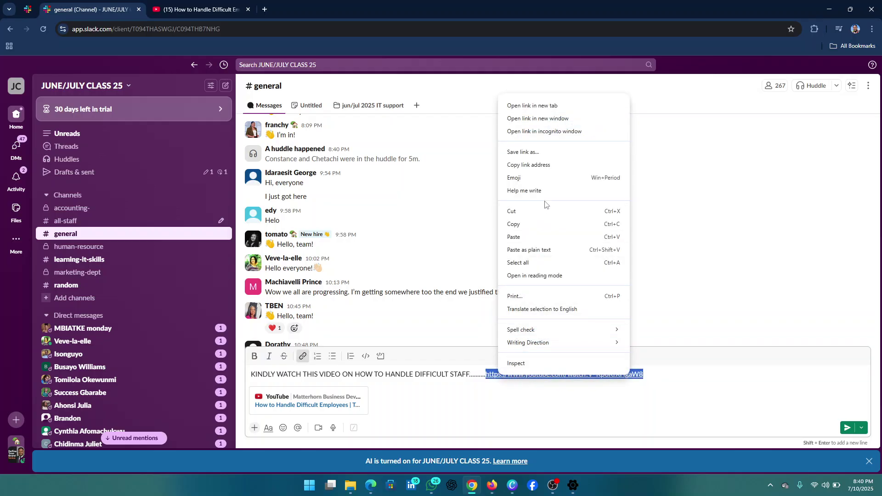
click(528, 225)
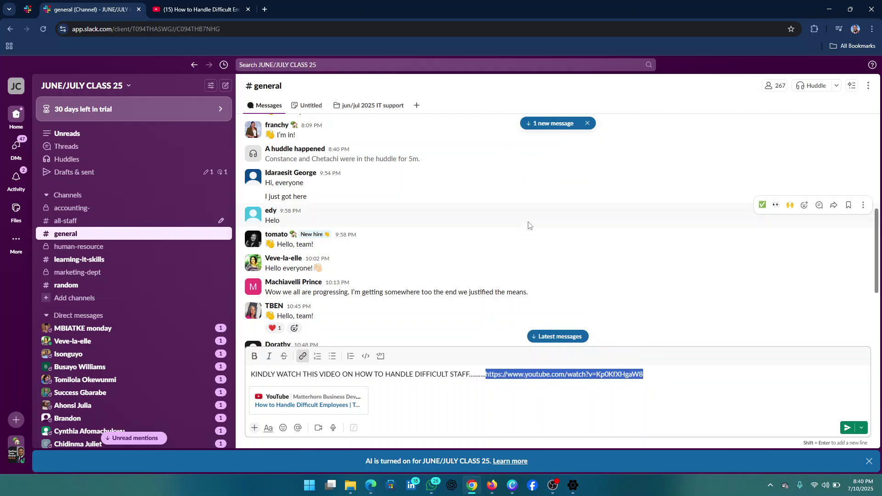
click(846, 428)
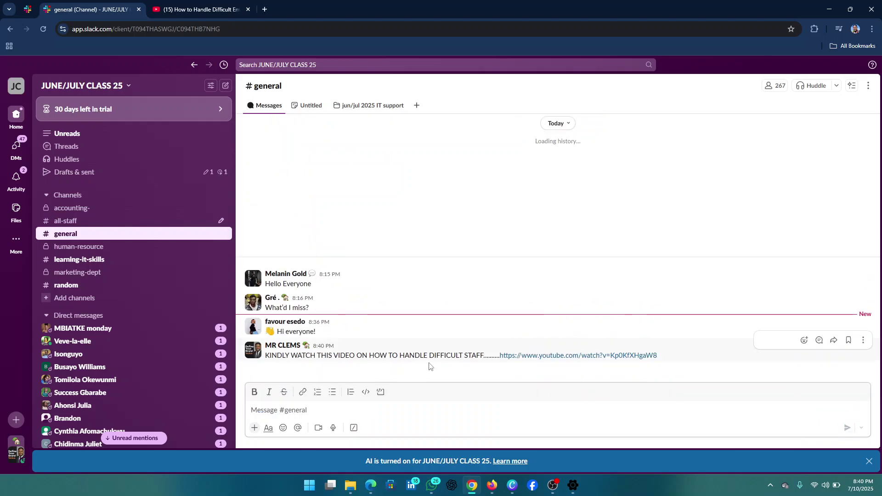
click(472, 485)
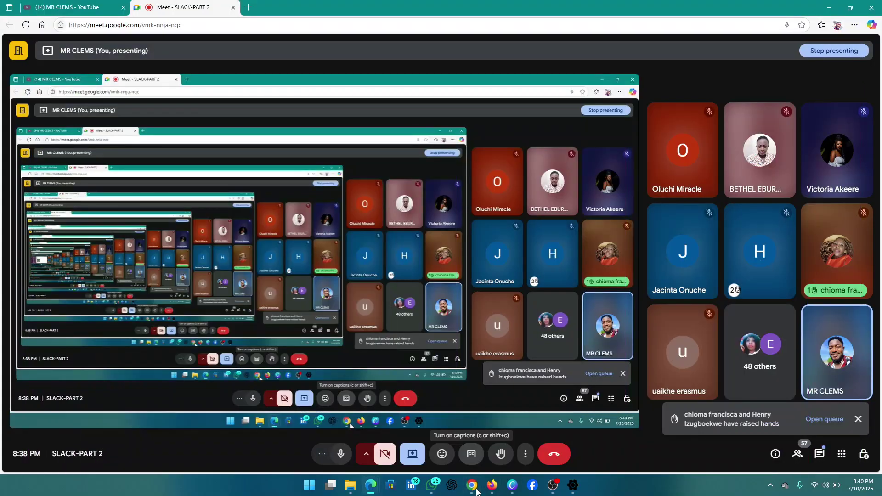
click(473, 487)
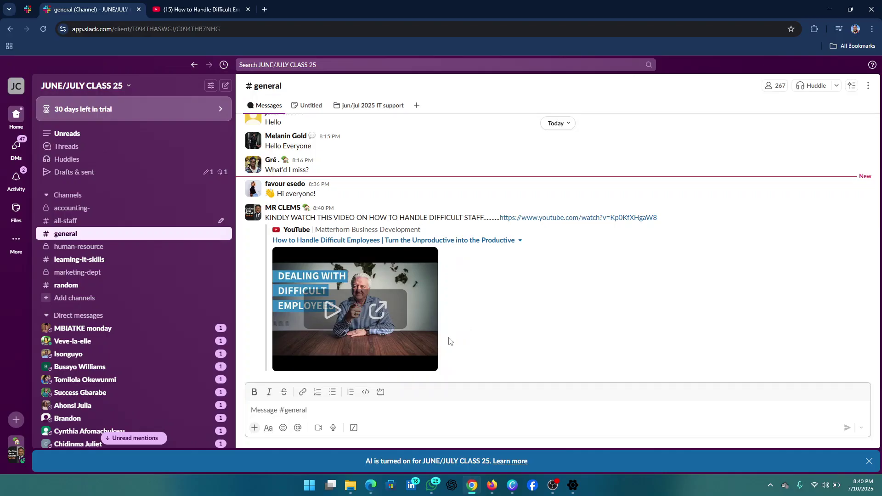
- Insert a link reading "Click here" that points to the copied YouTube video address into the general channel's message box
scroll(515, 248, up, 3)
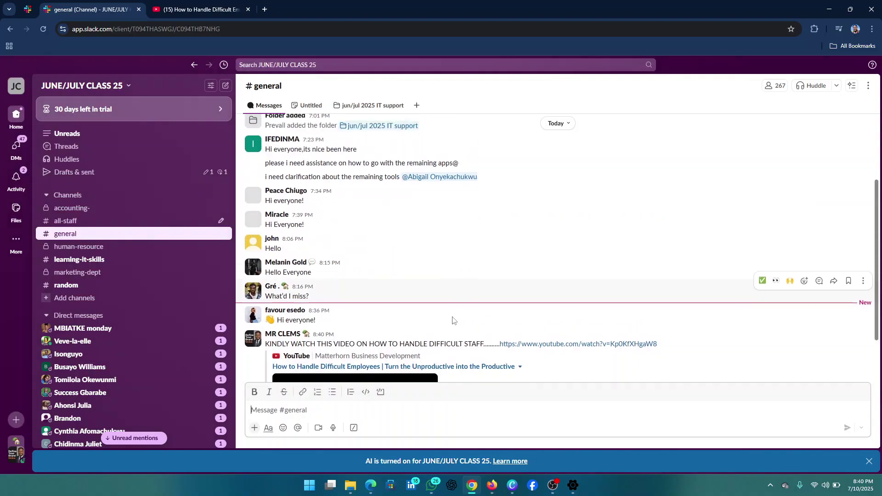
scroll(460, 299, down, 2)
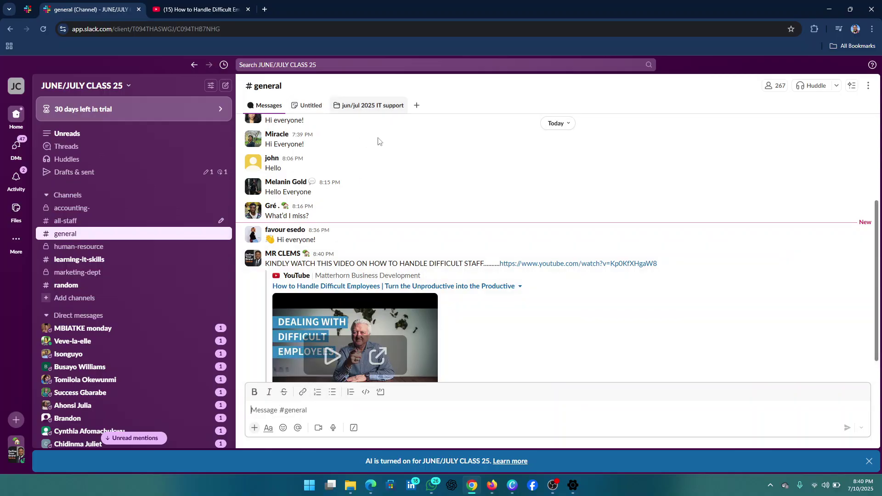
click(308, 393)
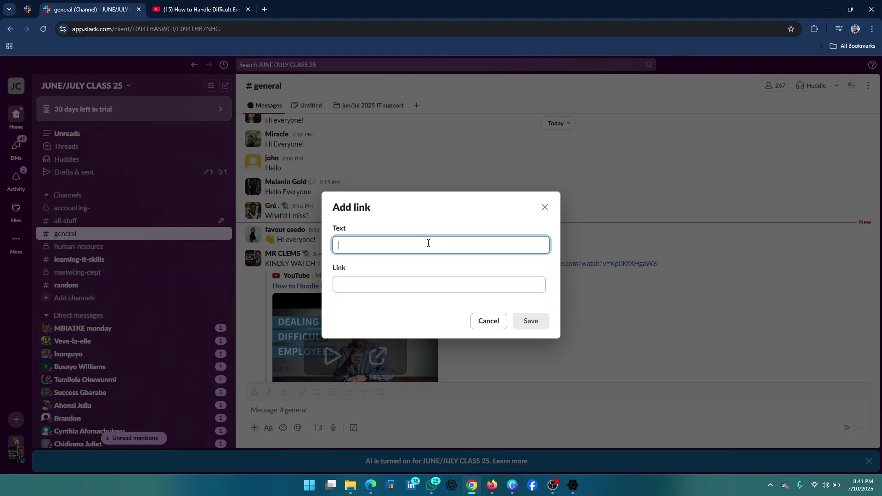
text(Click here)
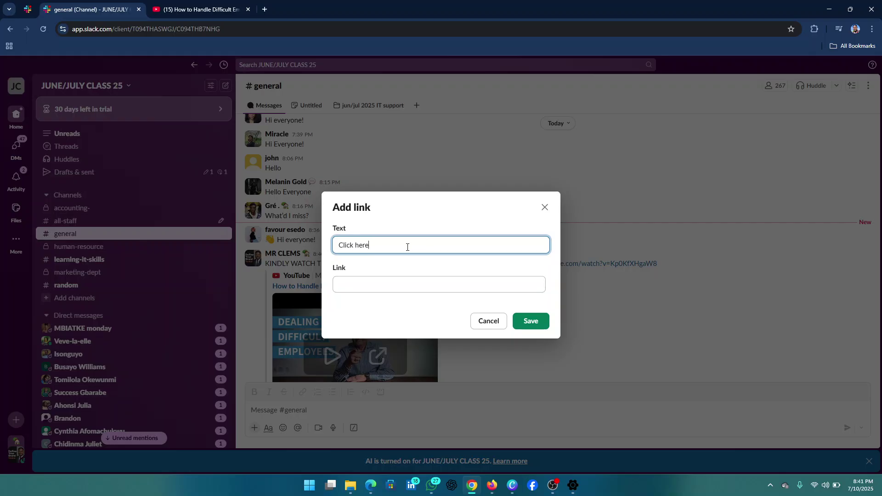
click(382, 283)
right_click(382, 283)
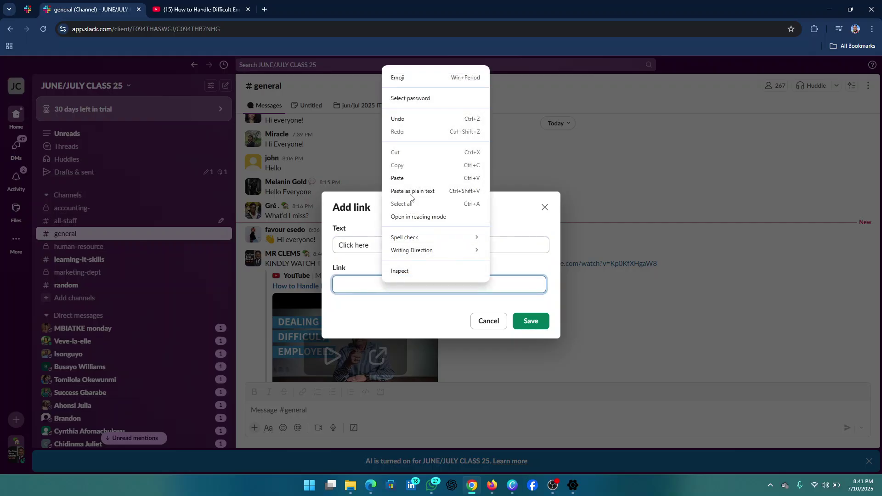
click(409, 176)
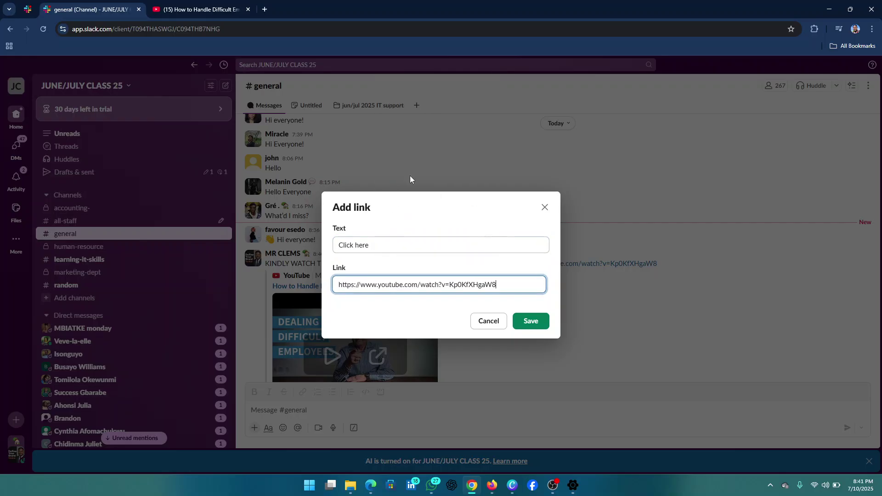
click(537, 323)
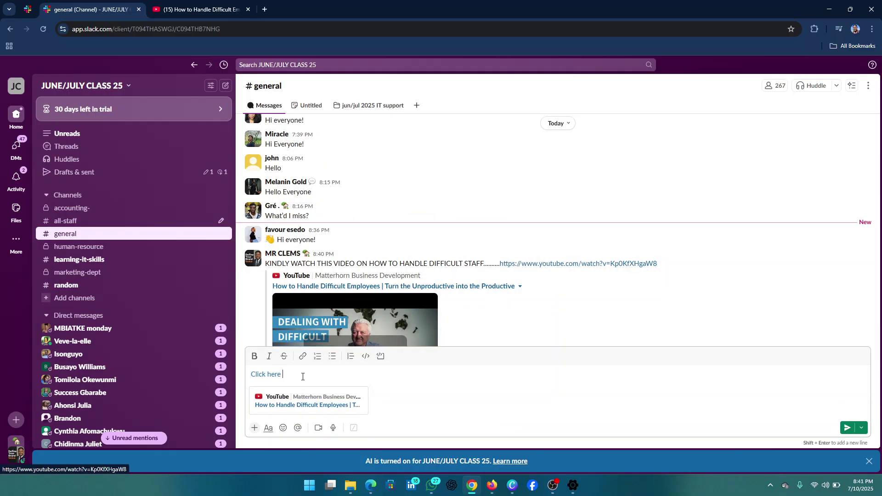
- Continue the message after the link with "here to watch a video on how to handle a difficult staff" and send it
text(ere to wat)
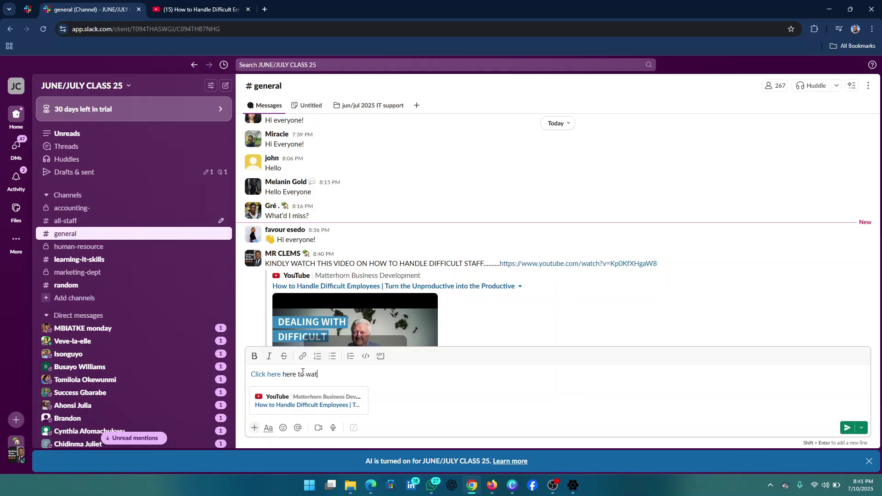
text(ch ab)
key(BackSpace)
text(video on how to handle a difficult staff)
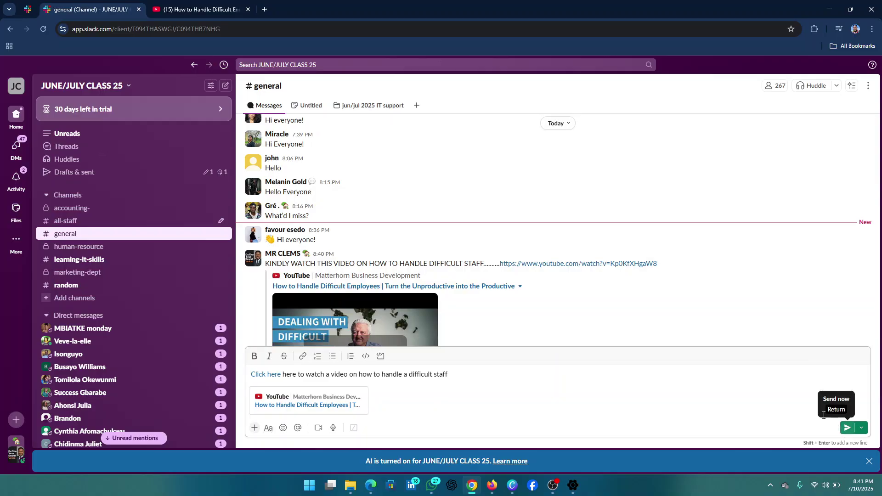
key(Return)
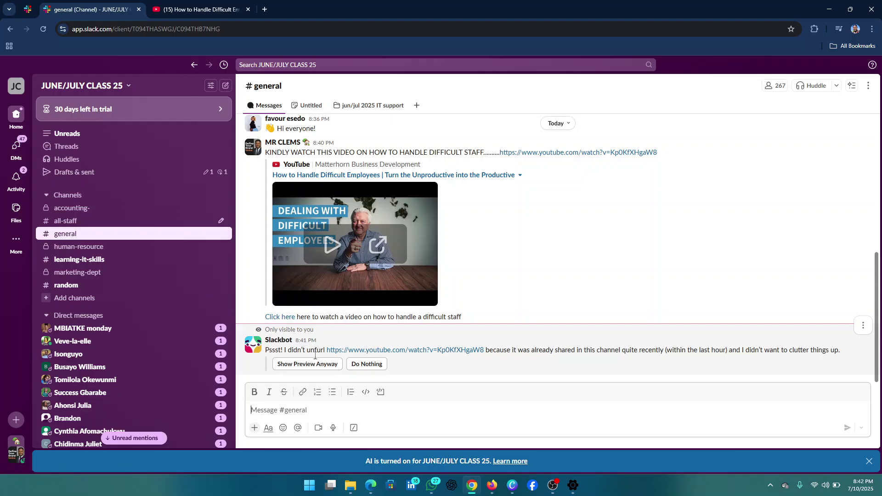
scroll(285, 324, up, 1)
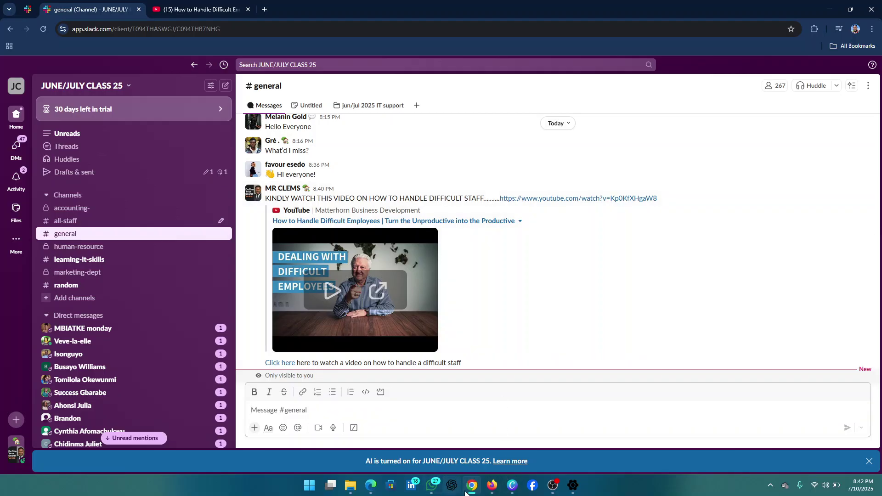
- Switch to the Google Meet call, read the participants' in-call messages, close the chat and return to Slack
mouse_move(473, 488)
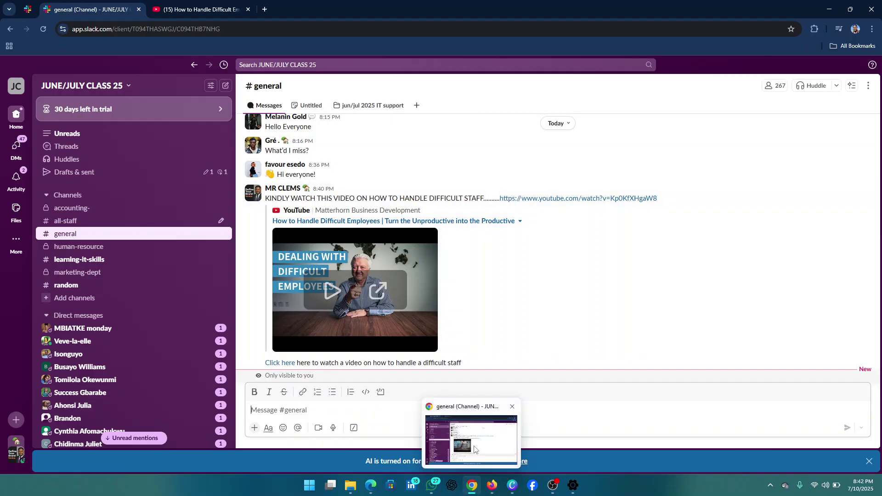
click(471, 489)
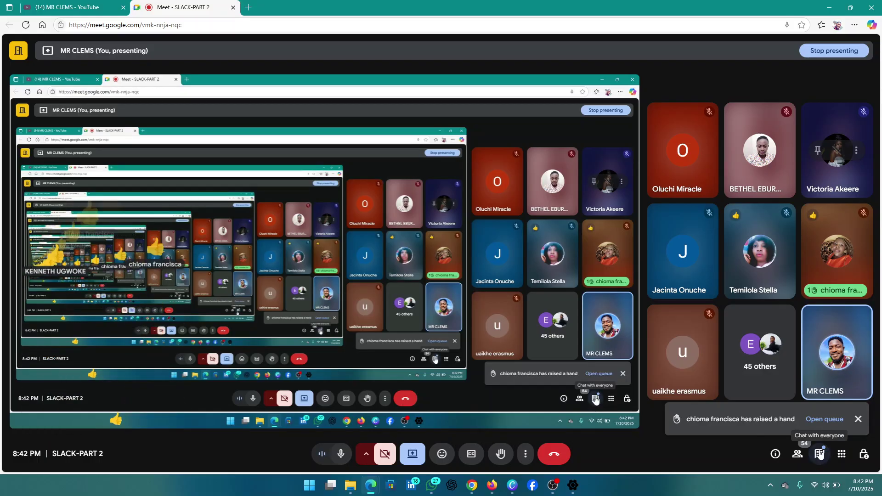
click(819, 455)
scroll(781, 358, down, 5)
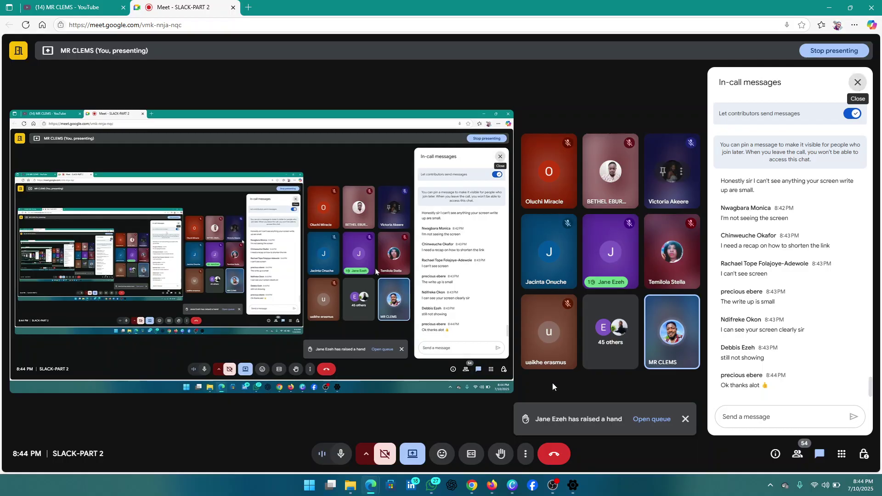
click(858, 84)
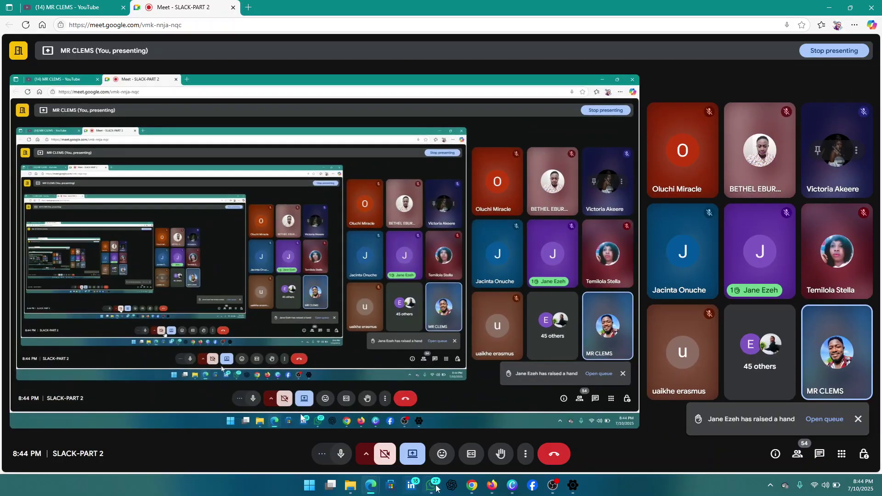
click(472, 485)
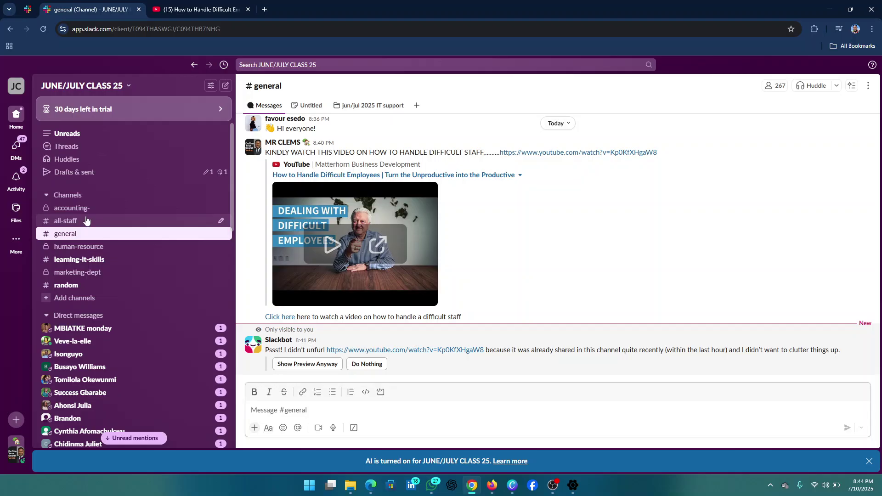
- Check the Google Meet chat again for new replies, close it and go back to Slack's general channel
click(472, 488)
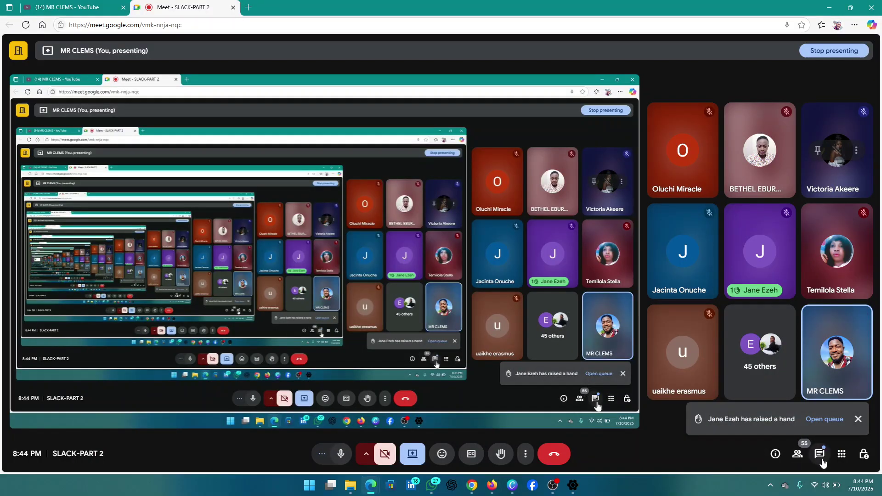
click(821, 456)
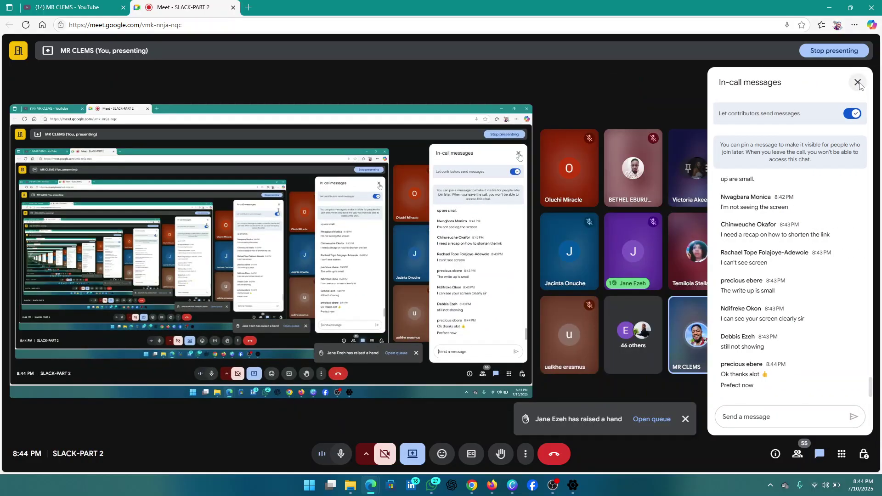
click(857, 83)
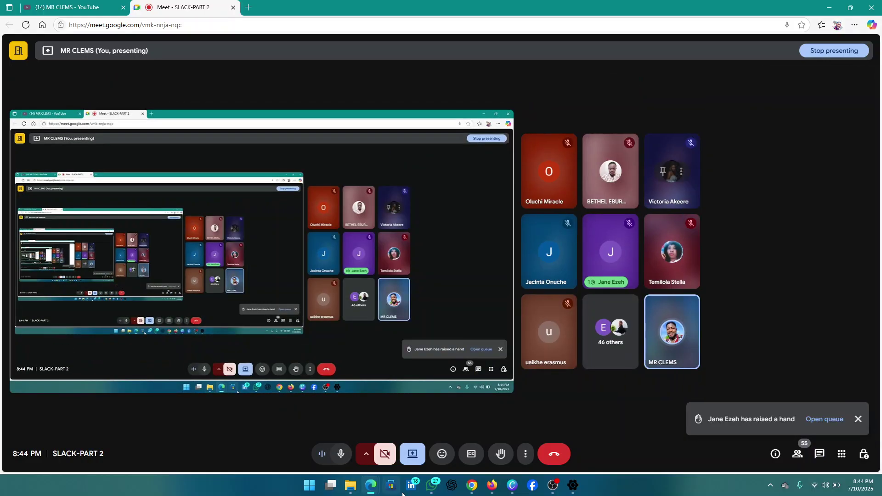
mouse_move(472, 485)
click(470, 447)
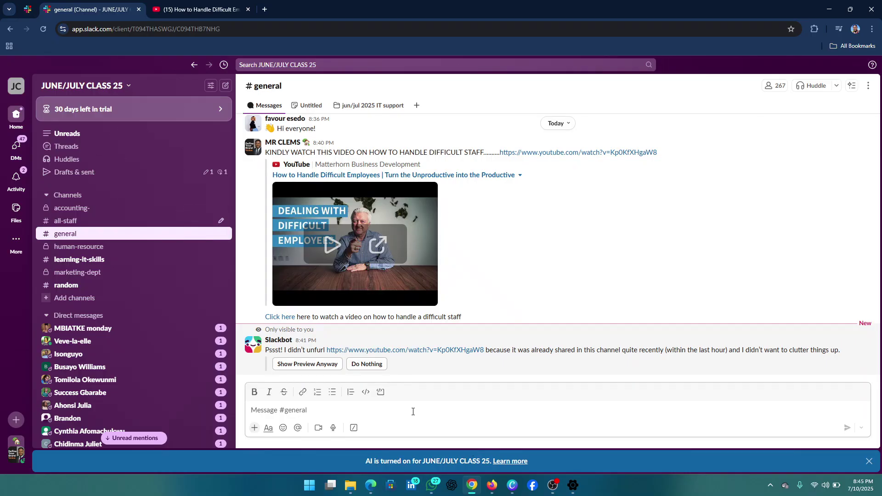
- In the all-staff channel's draft, replace "MEETING" with "video huddle" and add "today" after "BY 12PM"
click(149, 235)
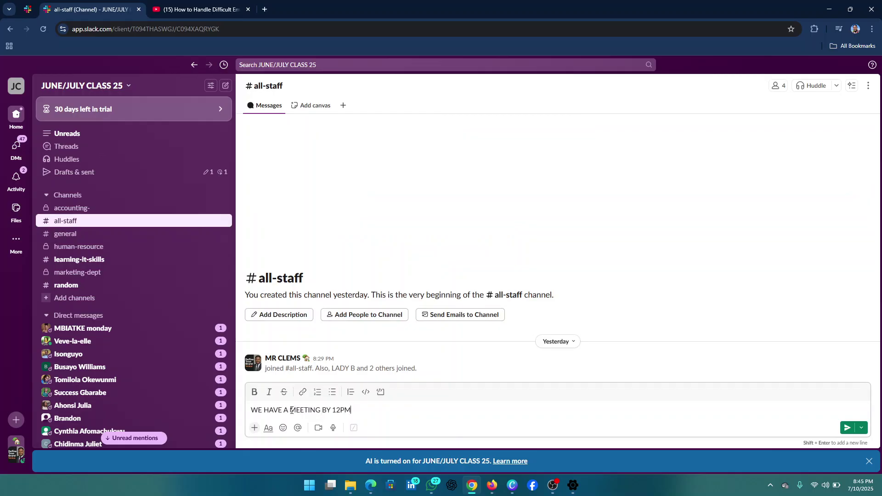
click(316, 410)
key(BackSpace)
key(BackSpace)
key(BackSpace)
key(BackSpace)
key(BackSpace)
key(BackSpace)
text(video huddle)
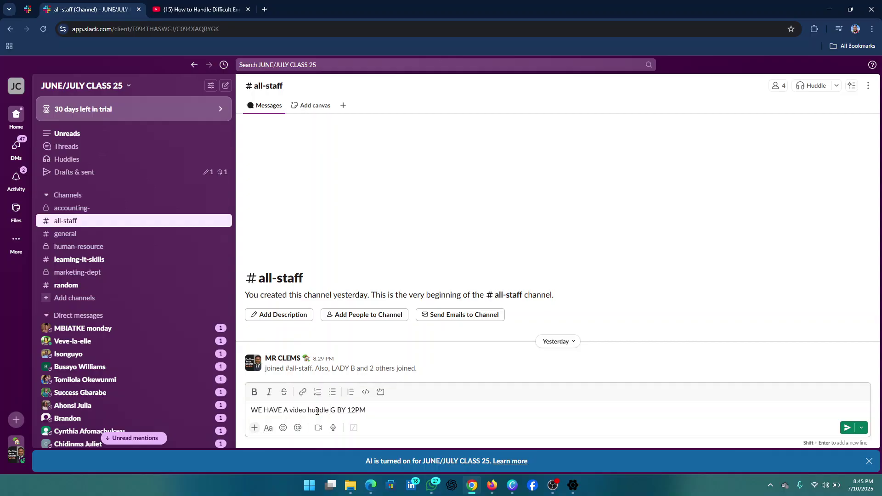
key(Delete)
key(Delete)
- Start a huddle in the all-staff channel and allow microphone access while visiting the site
click(820, 91)
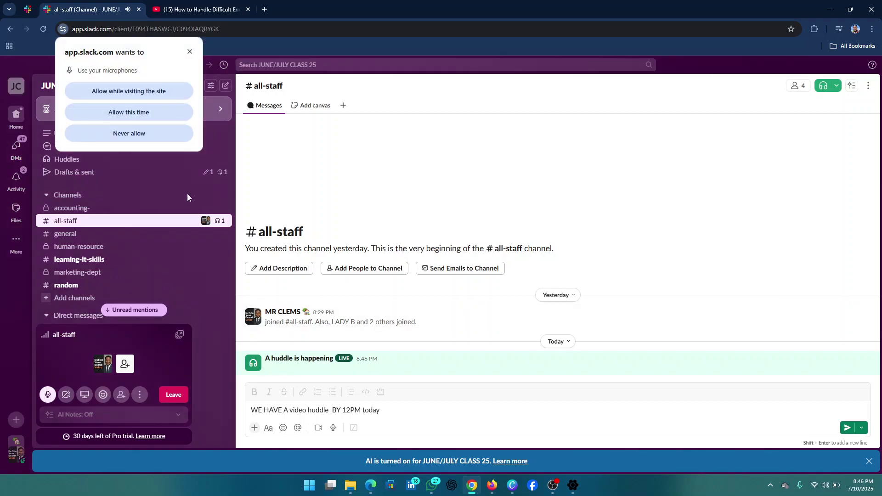
click(147, 91)
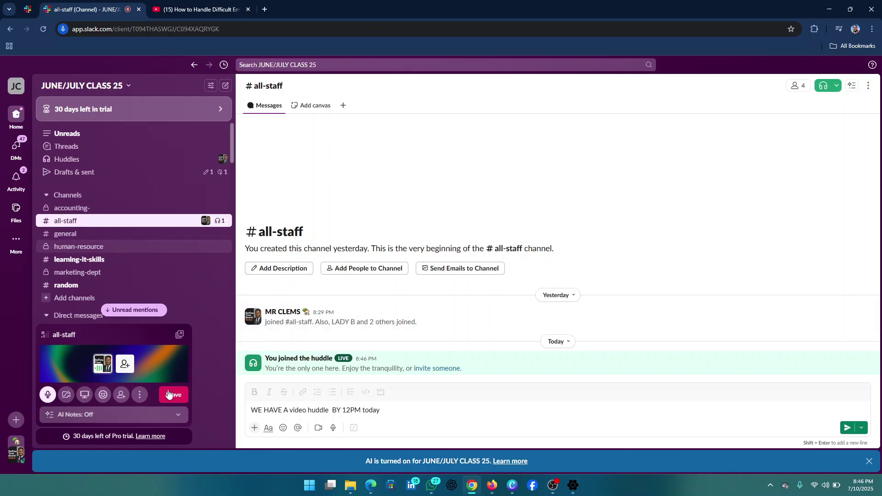
- Open the marketing-dept channel and copy the link of the running all-staff huddle
click(139, 396)
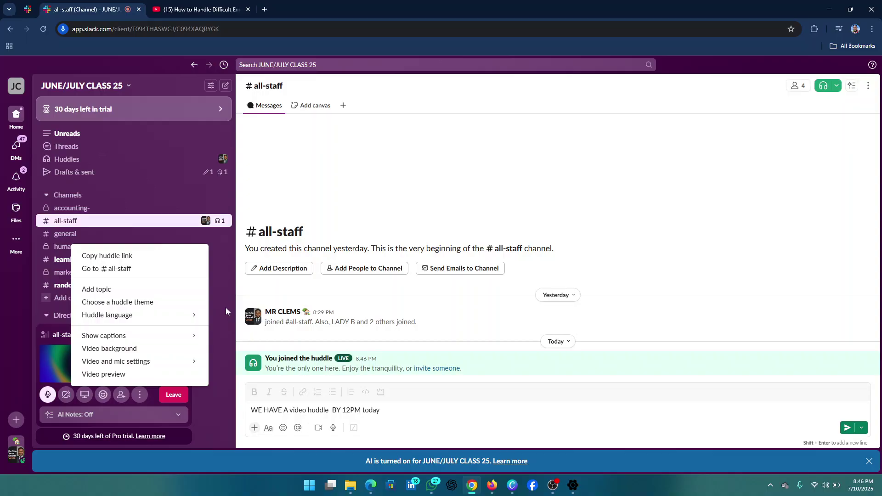
click(220, 274)
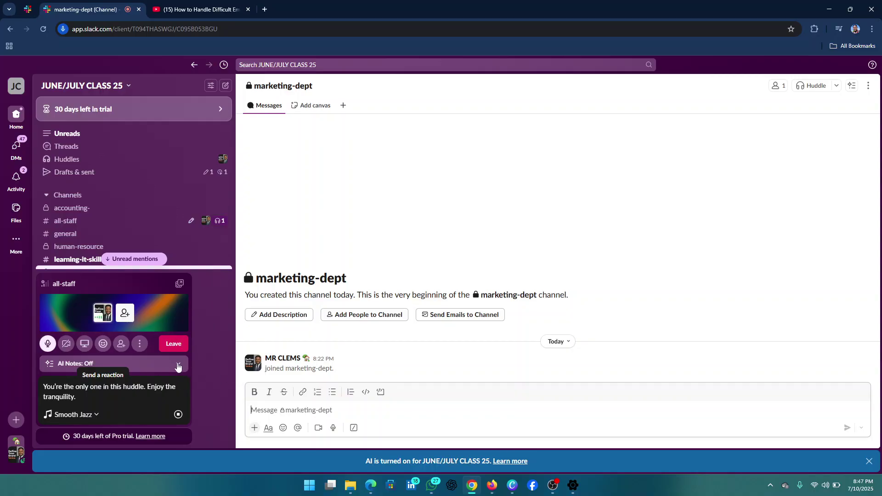
click(140, 344)
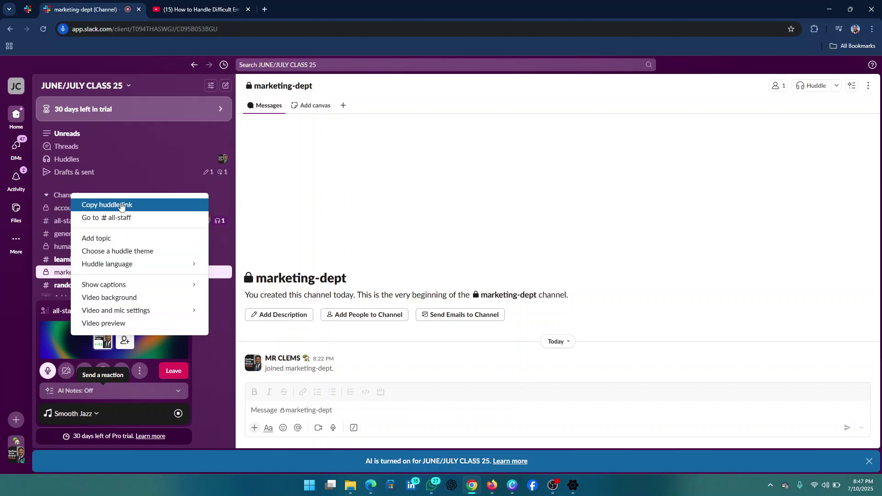
click(121, 207)
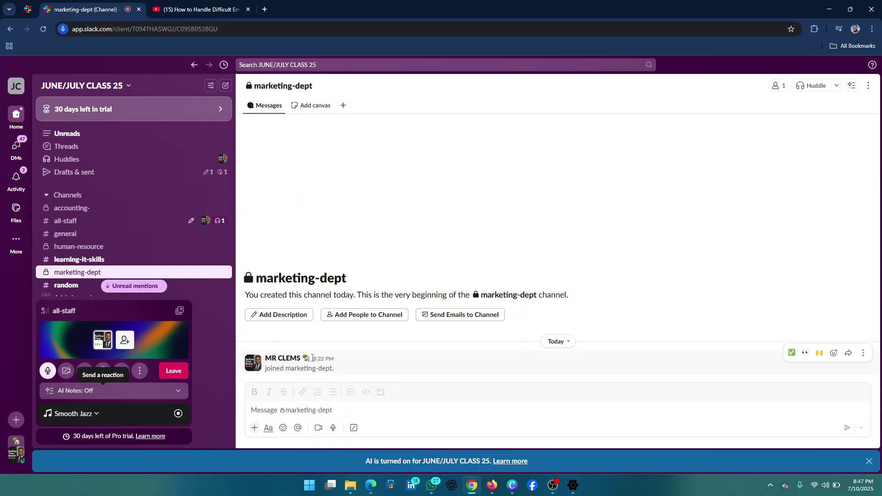
- Set the huddle's video background to Office and close the background chooser
click(143, 369)
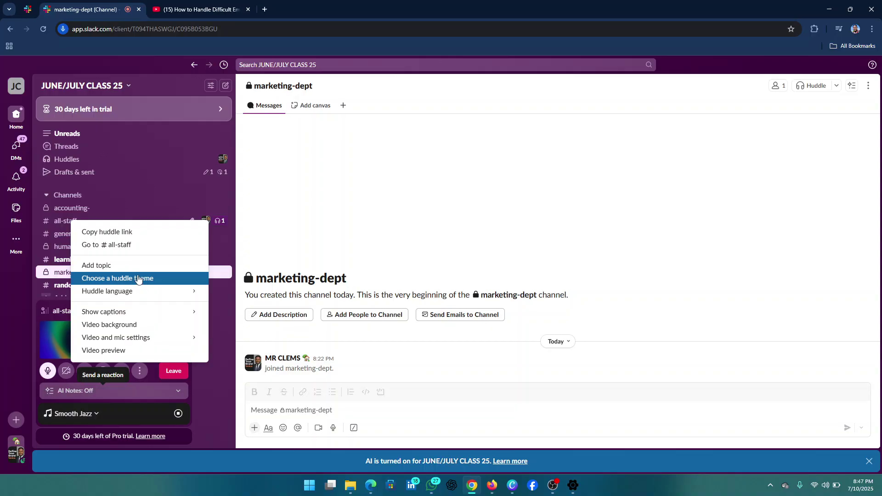
mouse_move(118, 316)
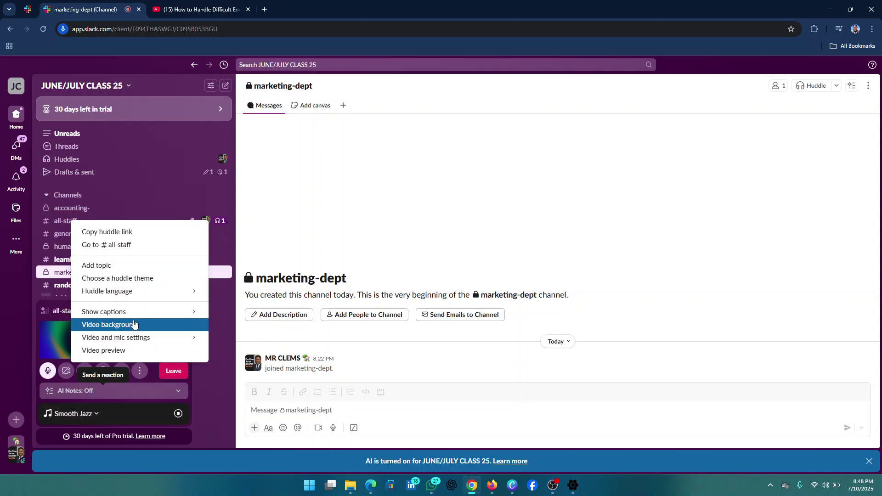
mouse_move(147, 314)
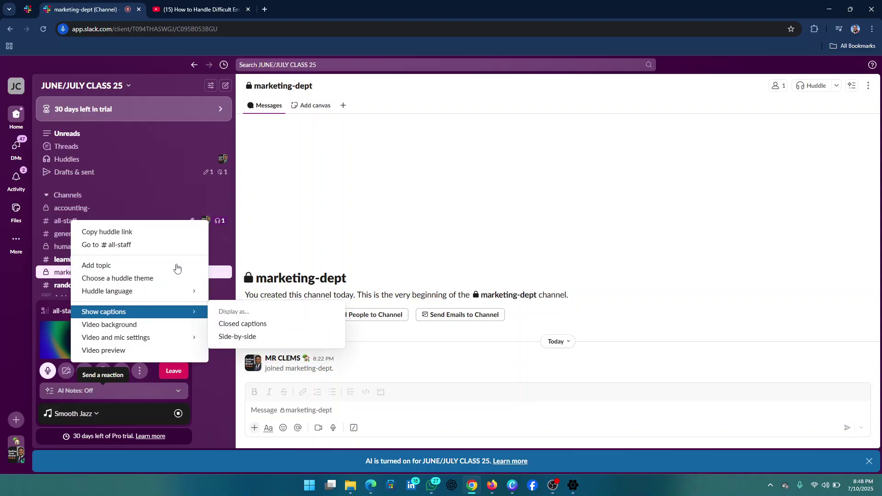
click(138, 326)
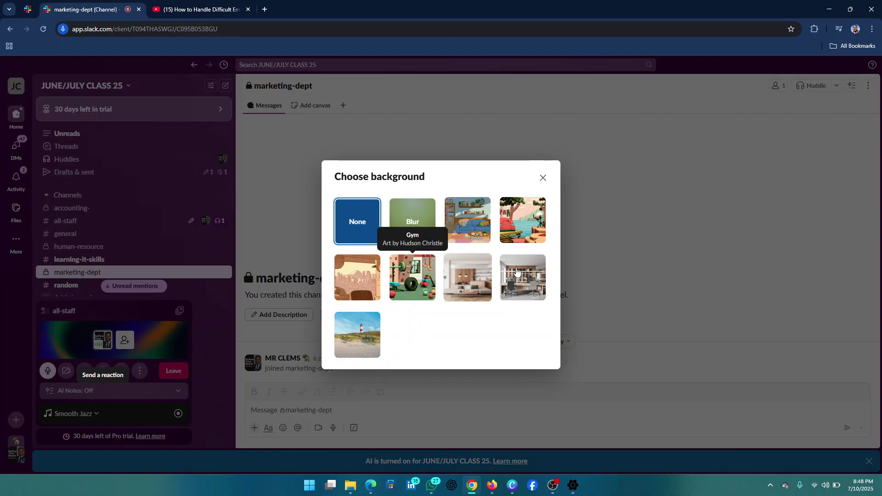
click(517, 275)
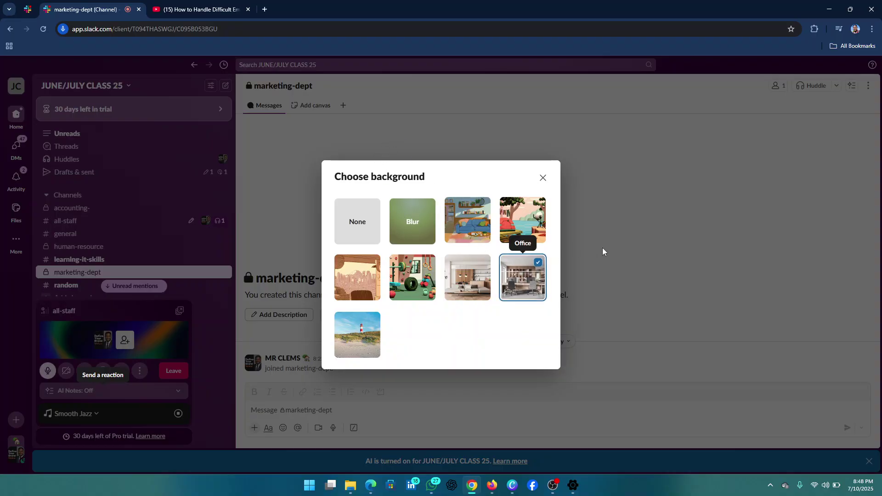
click(543, 177)
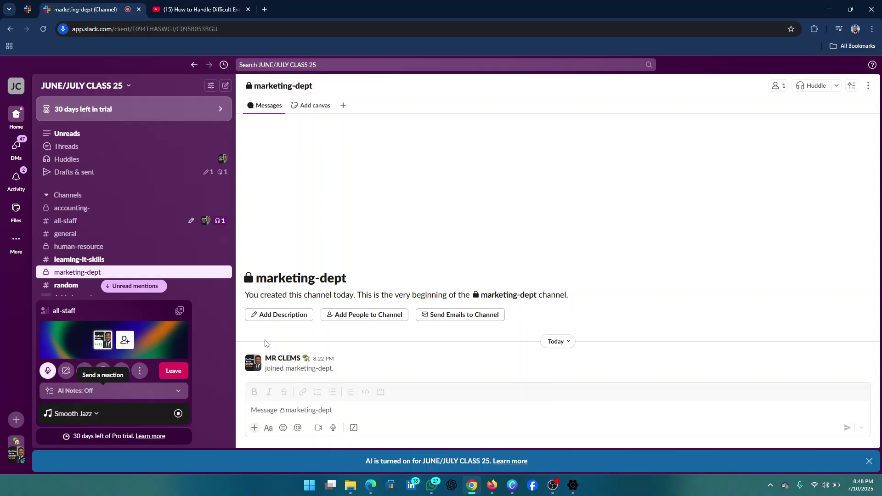
- Review the available video backgrounds for the running huddle and close the background chooser
click(141, 371)
mouse_move(129, 292)
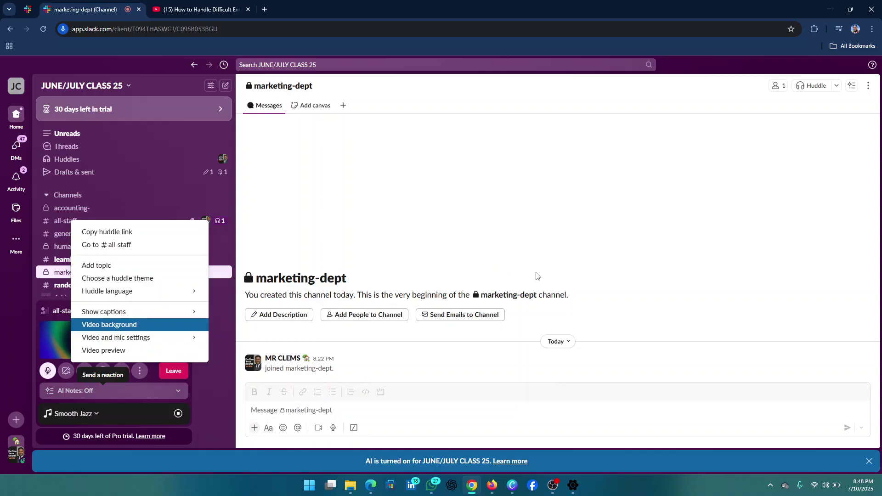
click(175, 324)
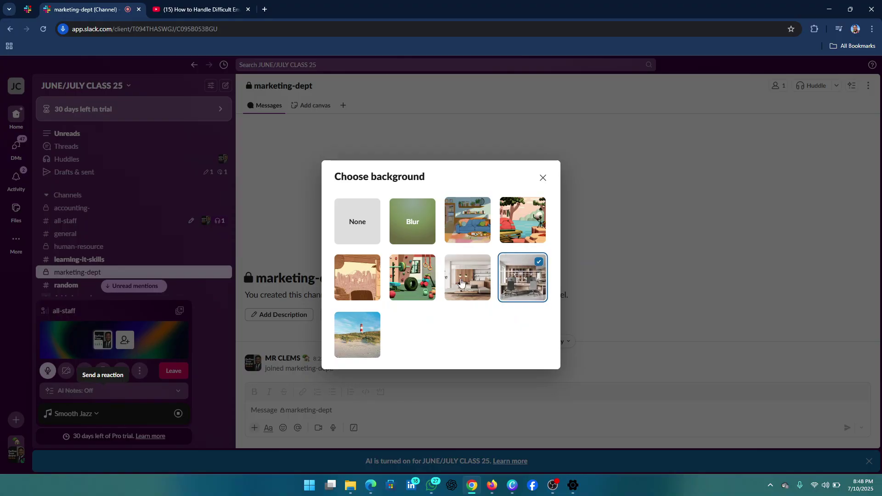
click(462, 283)
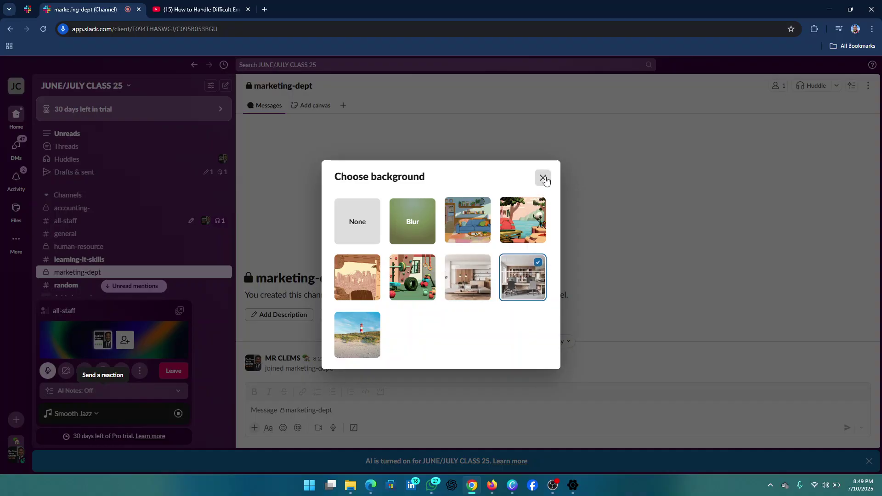
click(543, 178)
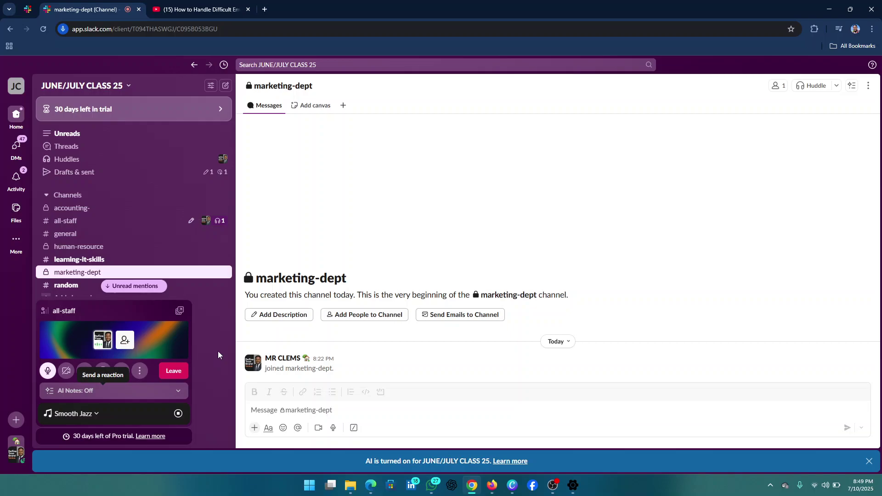
- Stop the huddle's Smooth Jazz music and leave the huddle for the accounting- channel
click(178, 414)
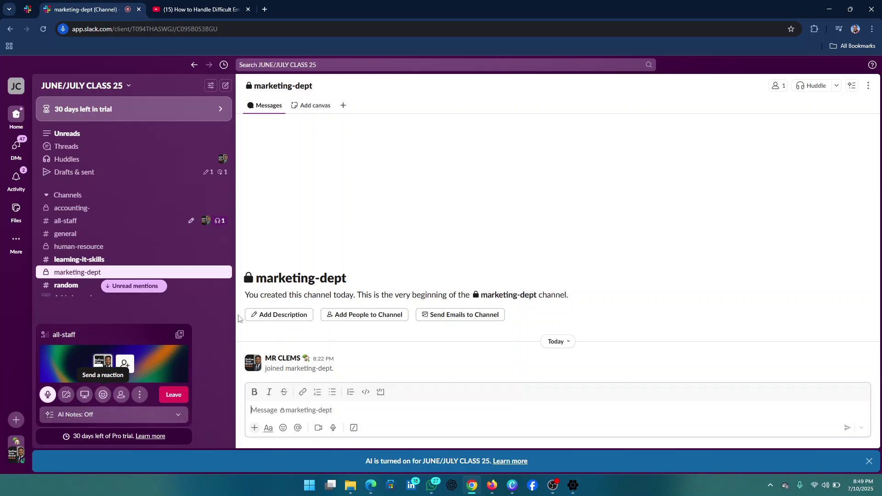
click(378, 192)
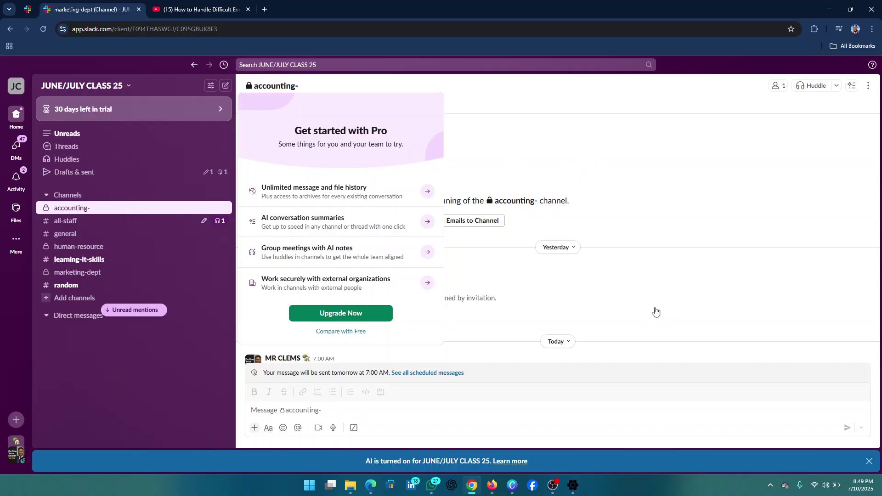
click(480, 95)
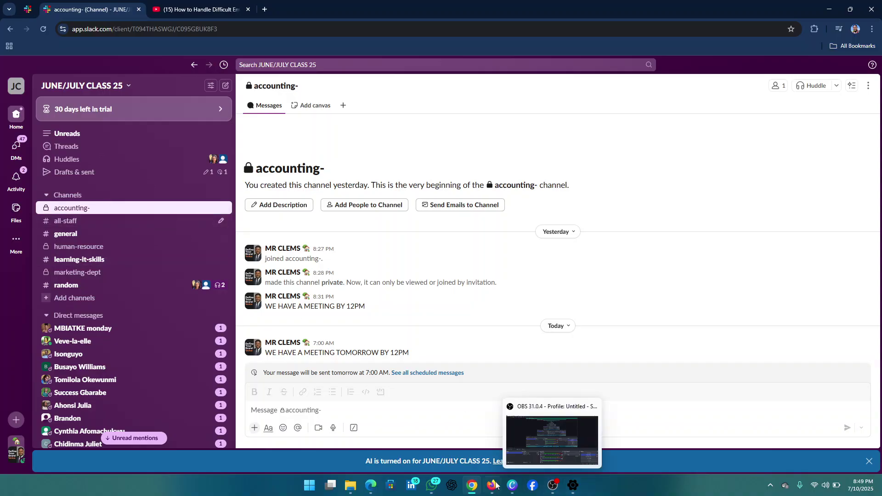
- Switch to the Google Meet call, check the in-call messages, and return to Slack
mouse_move(476, 488)
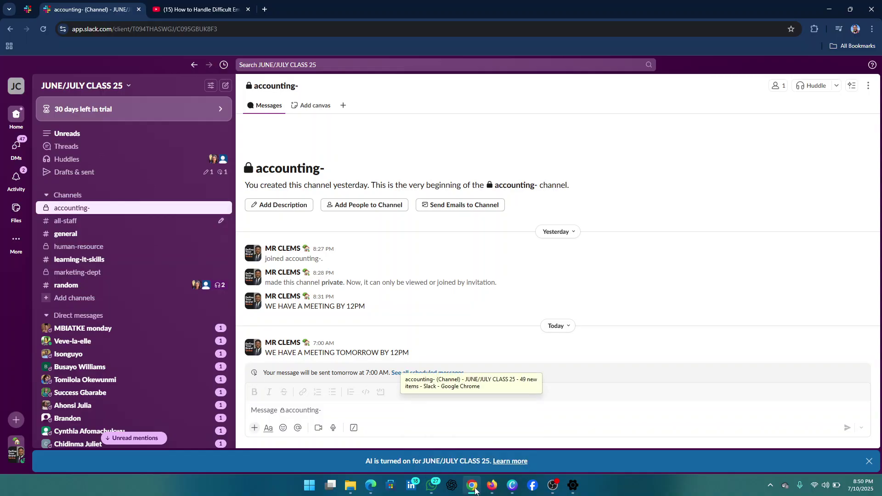
key(alt+Tab)
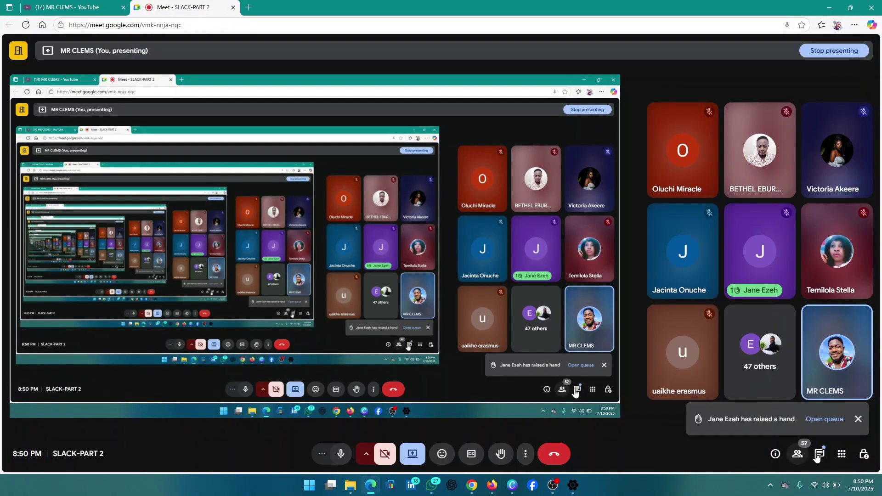
click(819, 454)
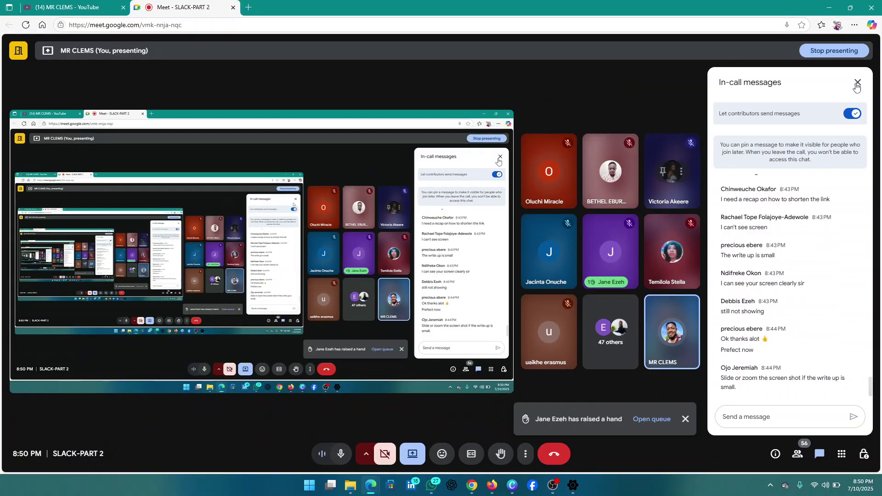
click(857, 83)
mouse_move(434, 482)
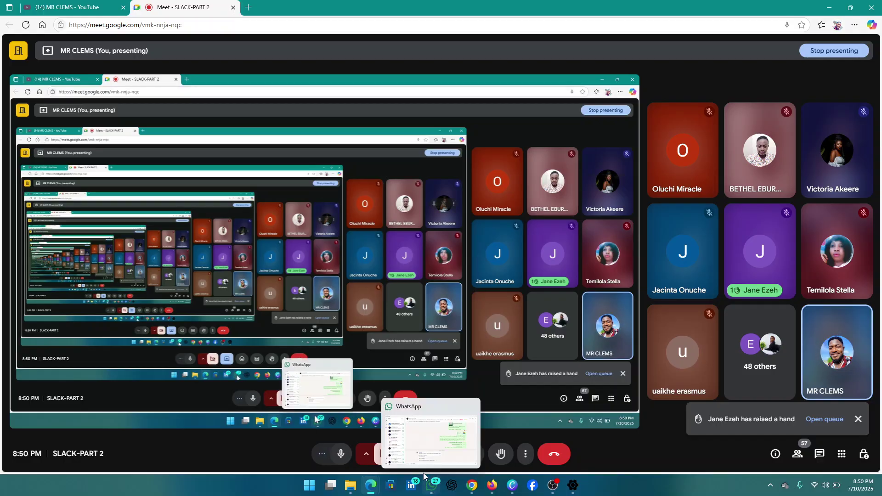
click(471, 485)
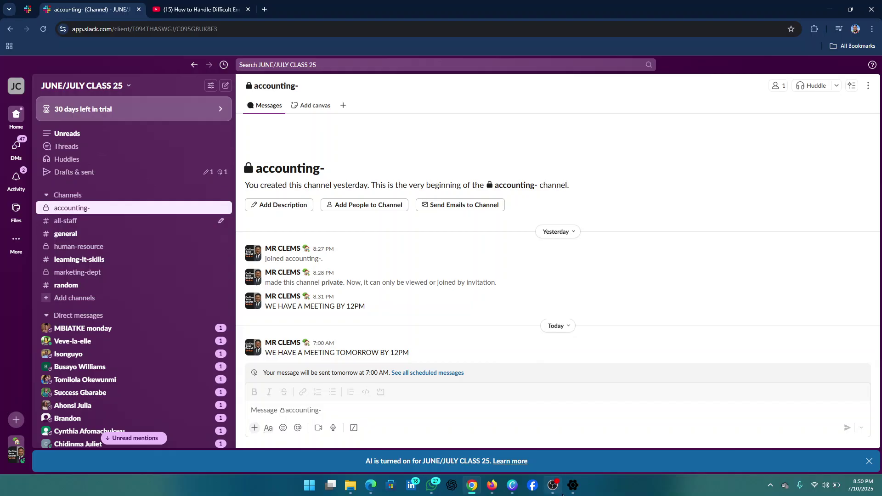
mouse_move(558, 486)
mouse_move(837, 487)
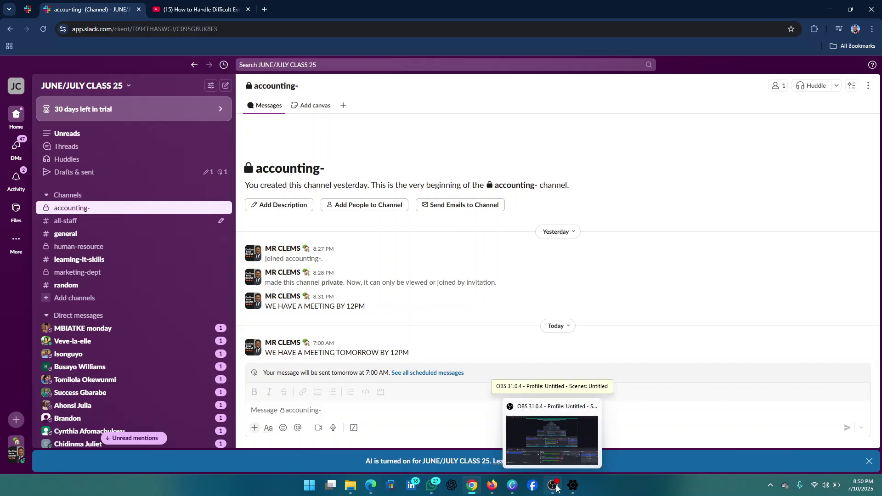
click(558, 463)
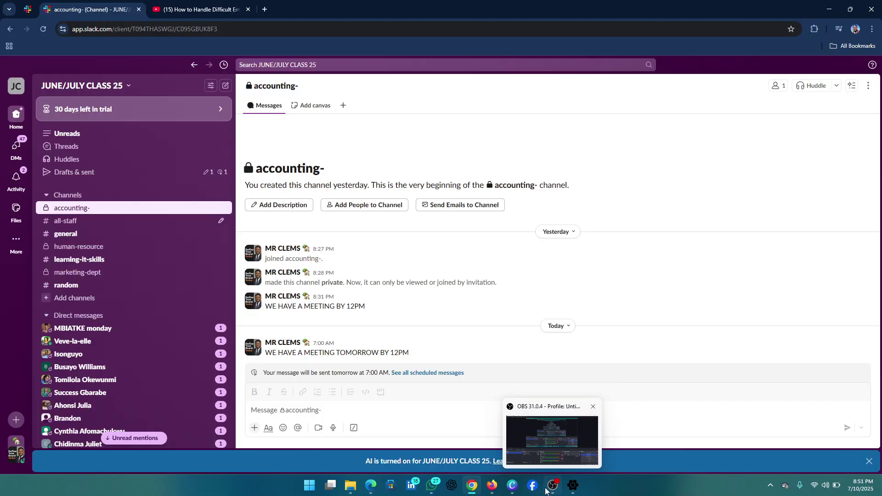
mouse_move(475, 491)
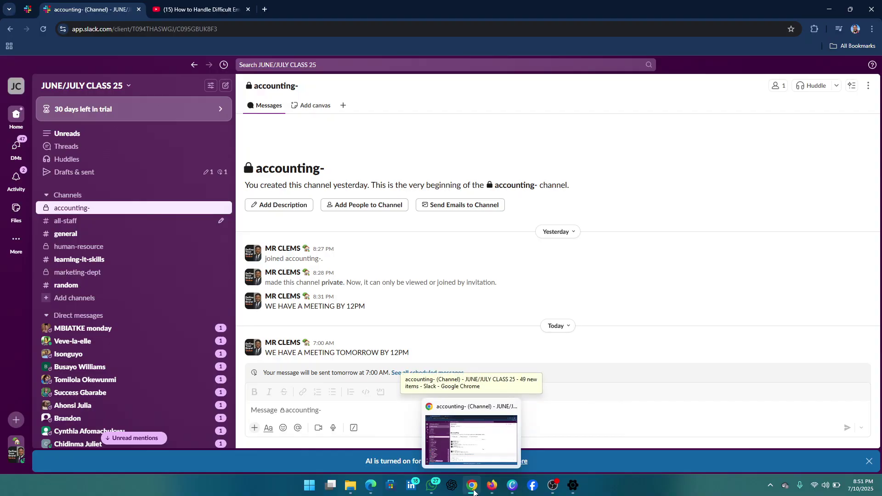
- Switch to Google Meet, read the class's newest in-call messages, close the chat, and return to Slack
click(474, 491)
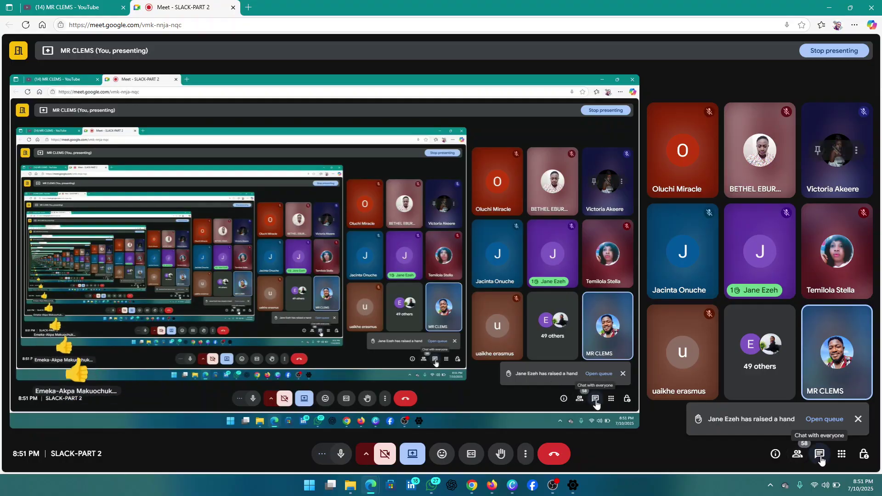
click(820, 455)
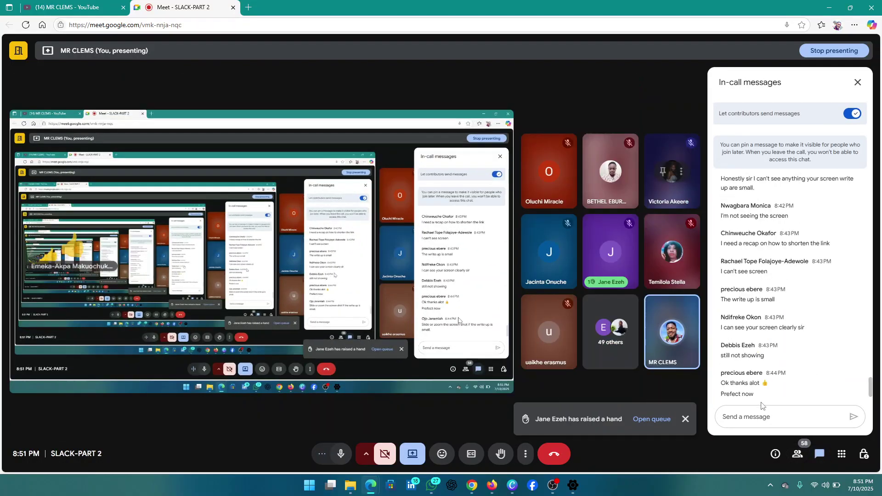
scroll(791, 337, down, 1)
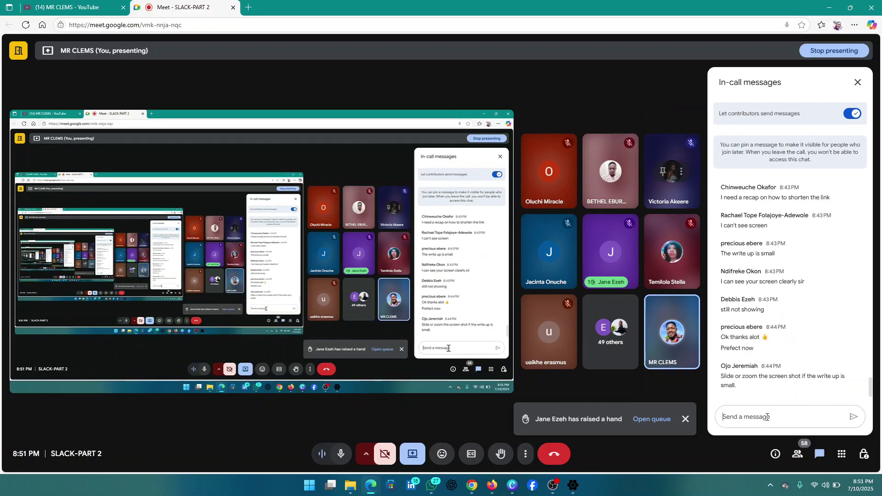
scroll(774, 359, up, 3)
scroll(774, 359, down, 3)
scroll(775, 356, up, 5)
scroll(781, 342, down, 6)
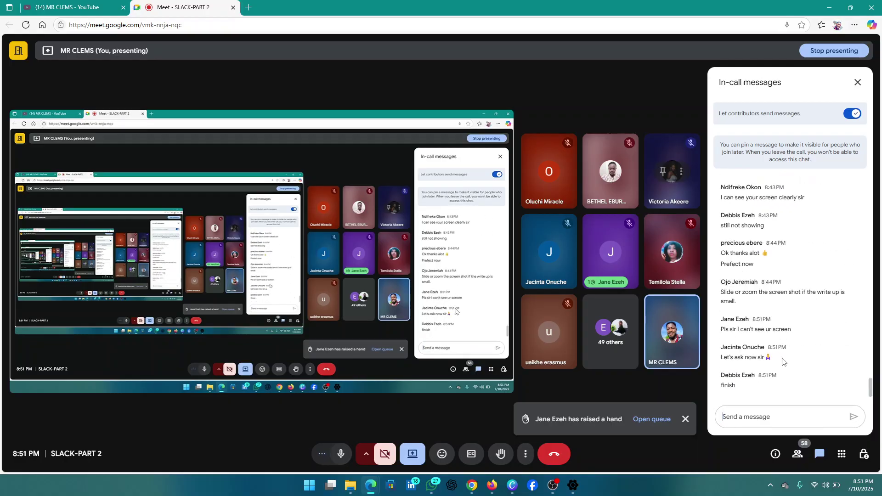
click(765, 418)
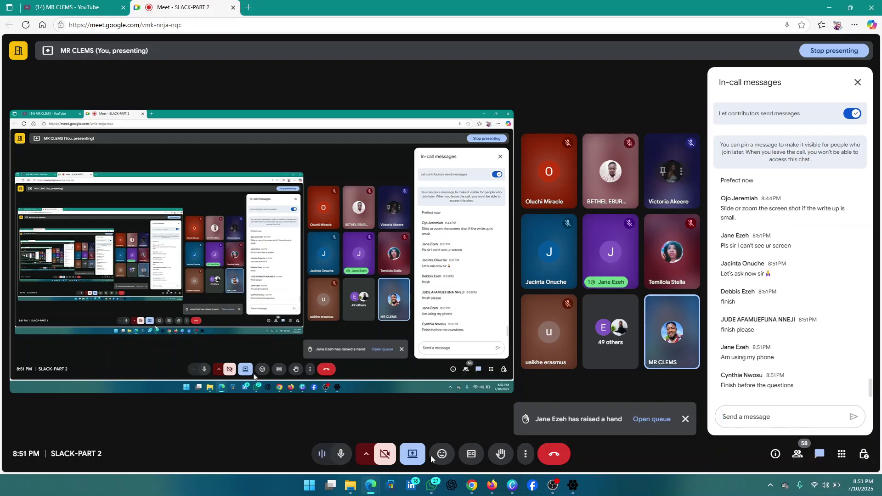
click(857, 83)
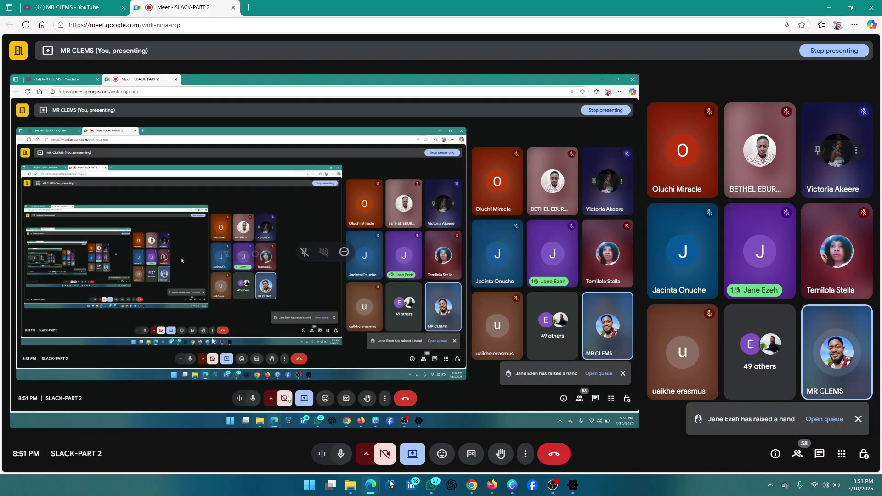
mouse_move(434, 483)
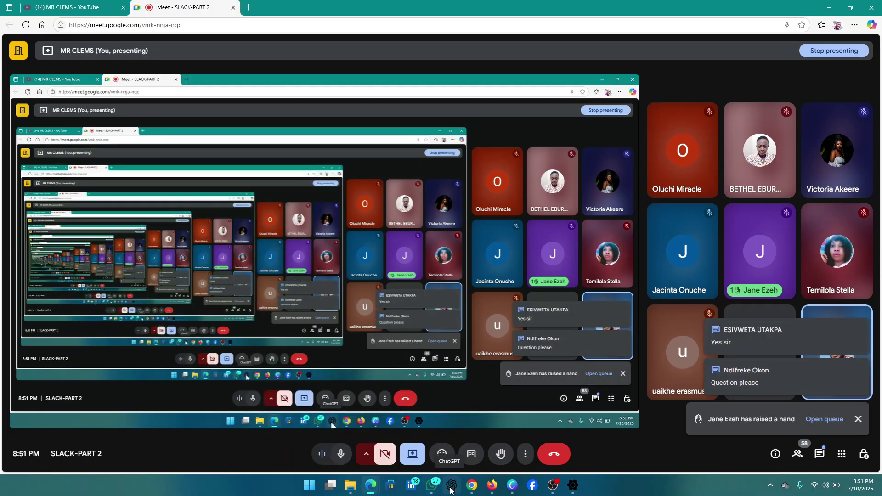
mouse_move(471, 490)
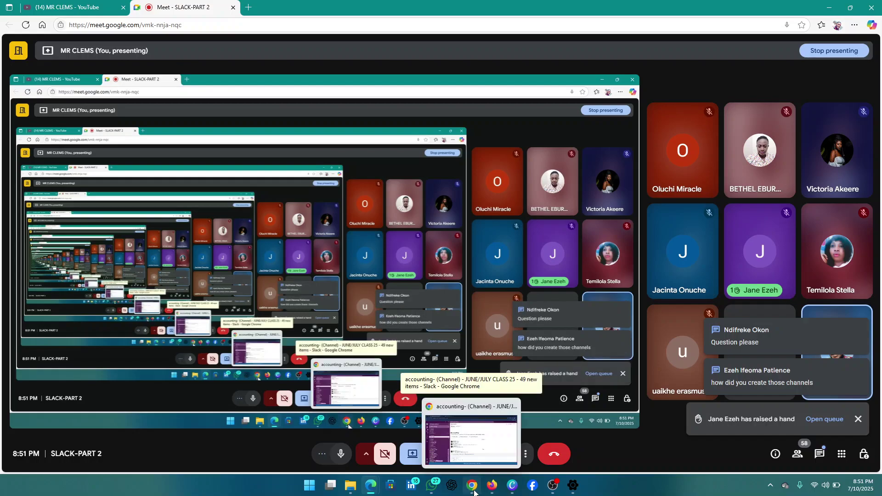
click(478, 458)
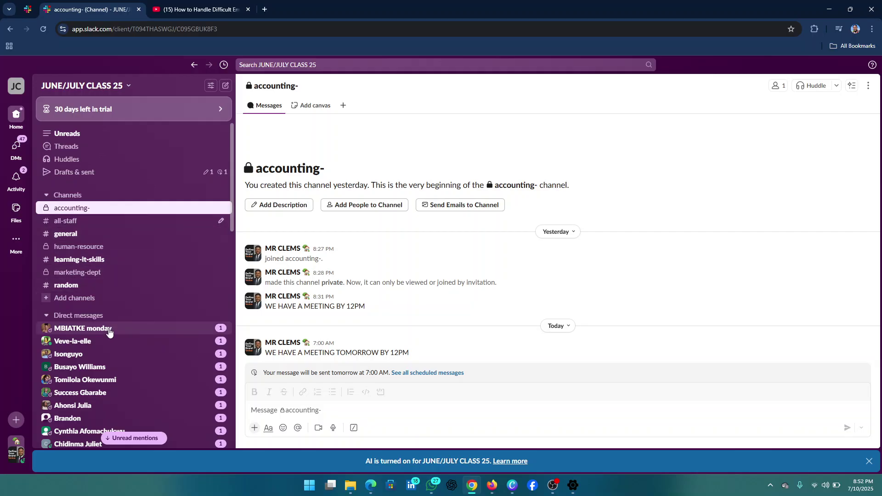
- Look through the workspace's channels, direct messages and connected apps listed down the sidebar
scroll(113, 294, down, 5)
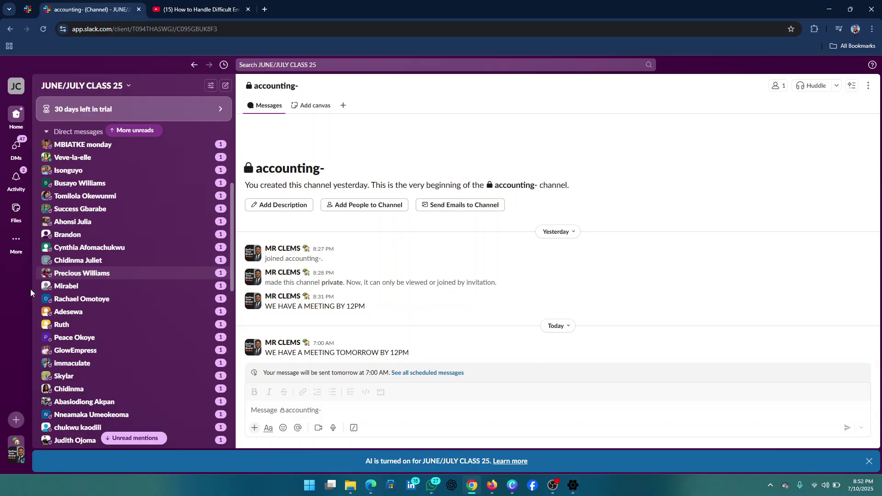
scroll(110, 349, down, 2)
scroll(108, 322, up, 5)
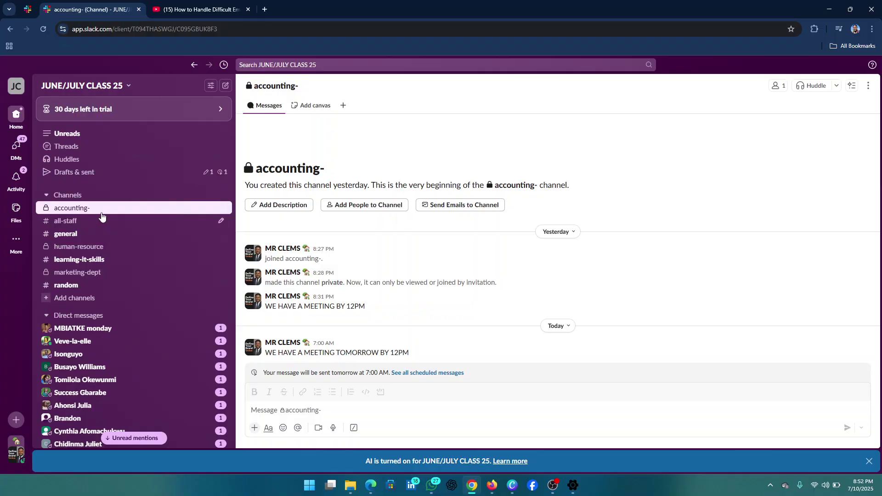
scroll(105, 303, down, 15)
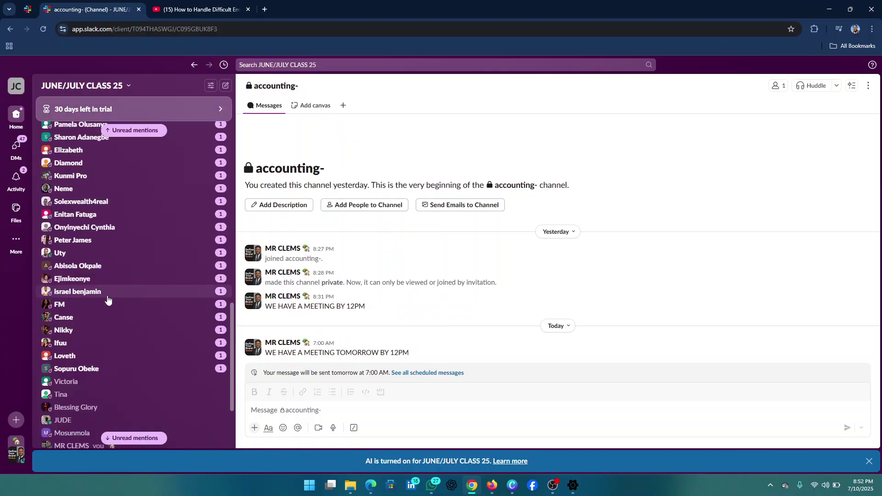
scroll(104, 340, down, 3)
scroll(67, 421, up, 2)
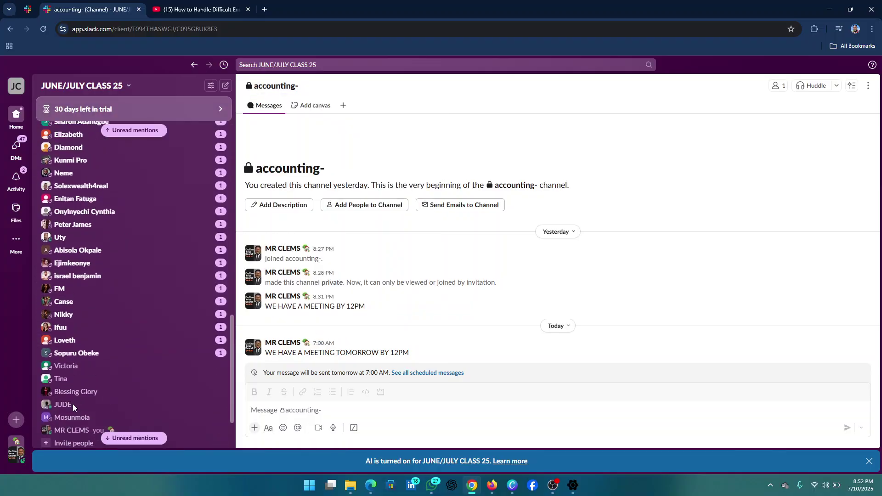
scroll(68, 427, down, 4)
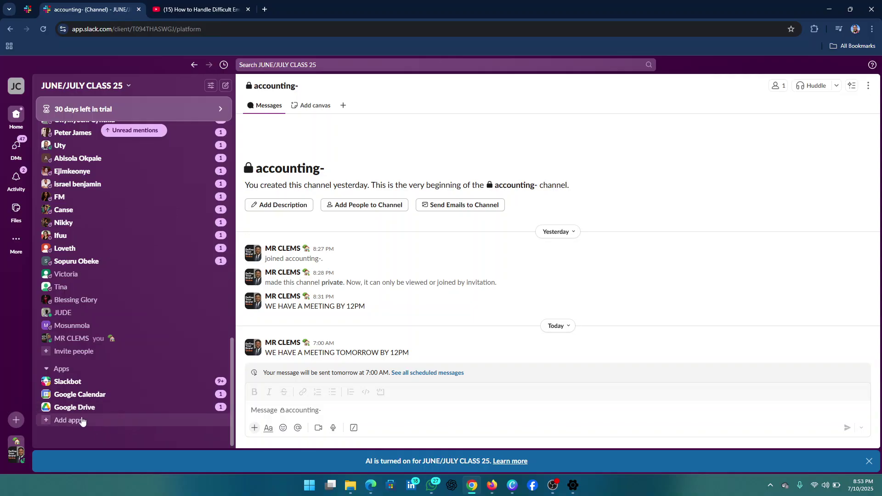
- Open the page for adding apps and examine the workspace's installed apps and the recommended ones, from Zoom and Trello to Box File Picker
click(84, 420)
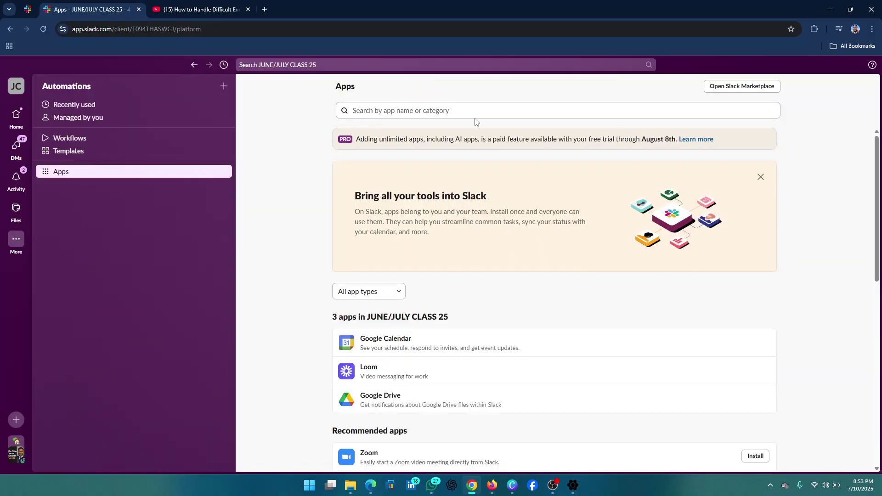
scroll(413, 294, down, 1)
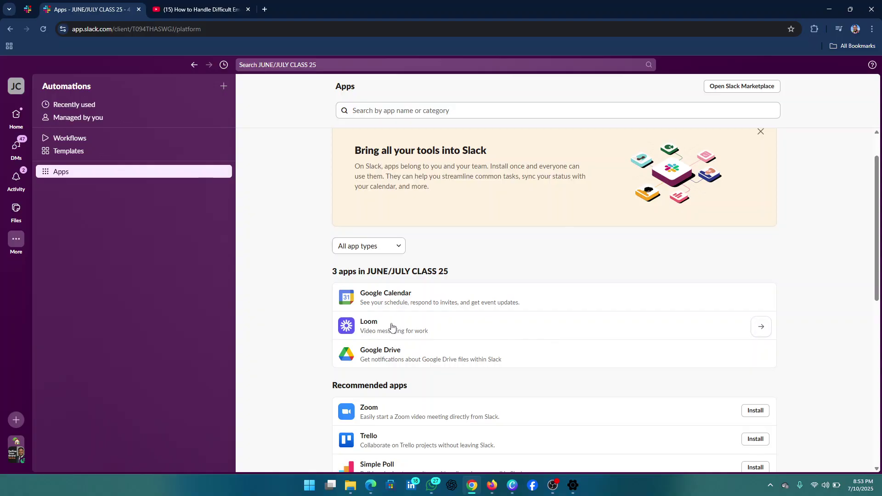
scroll(394, 329, down, 2)
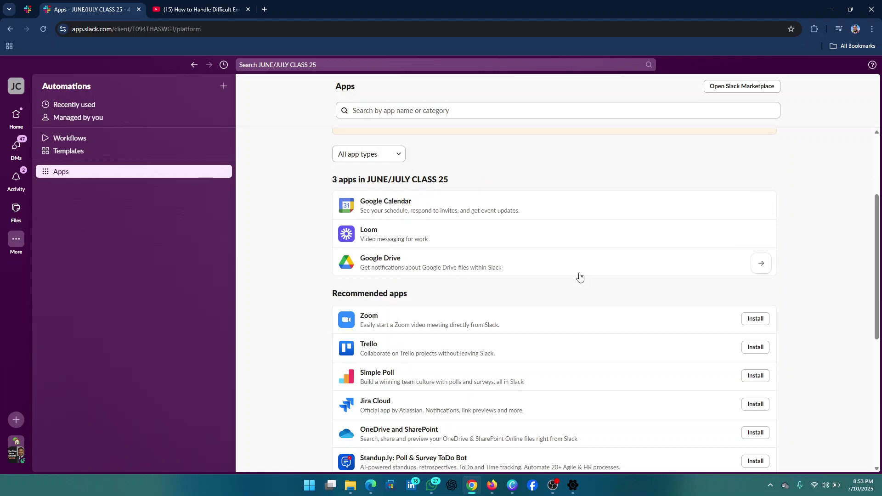
scroll(437, 317, down, 4)
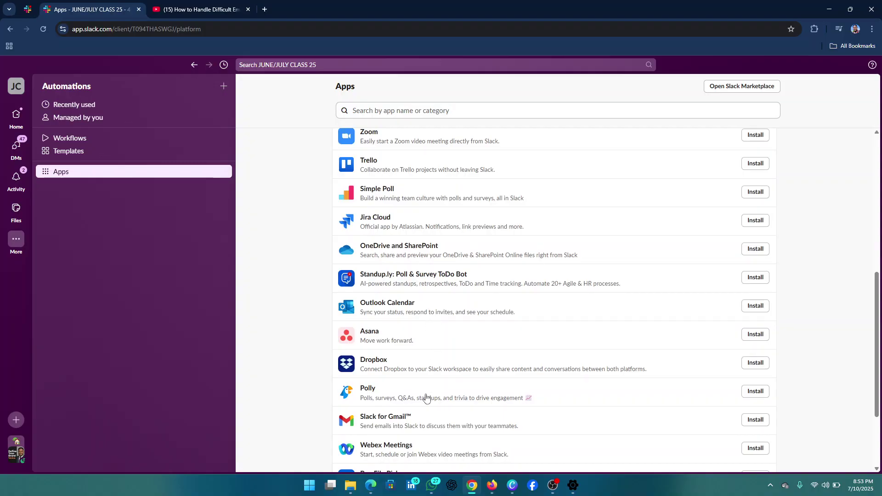
scroll(415, 294, up, 2)
scroll(421, 282, down, 3)
scroll(420, 283, up, 1)
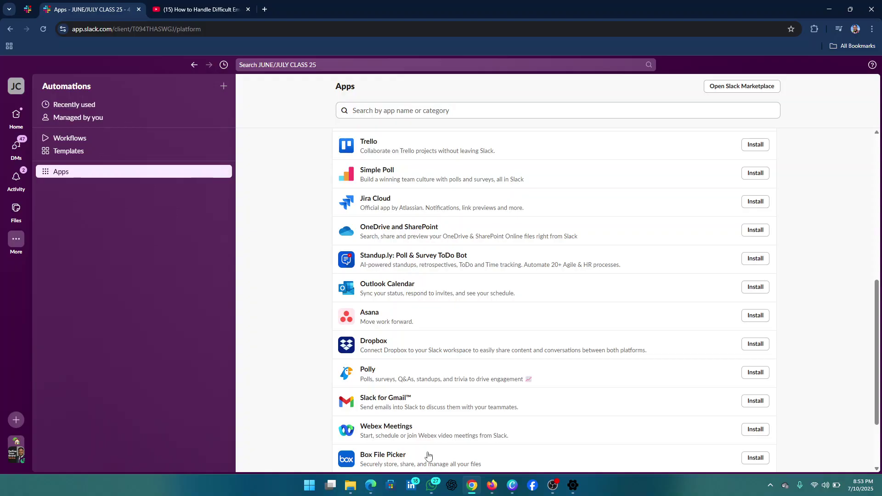
scroll(430, 182, up, 2)
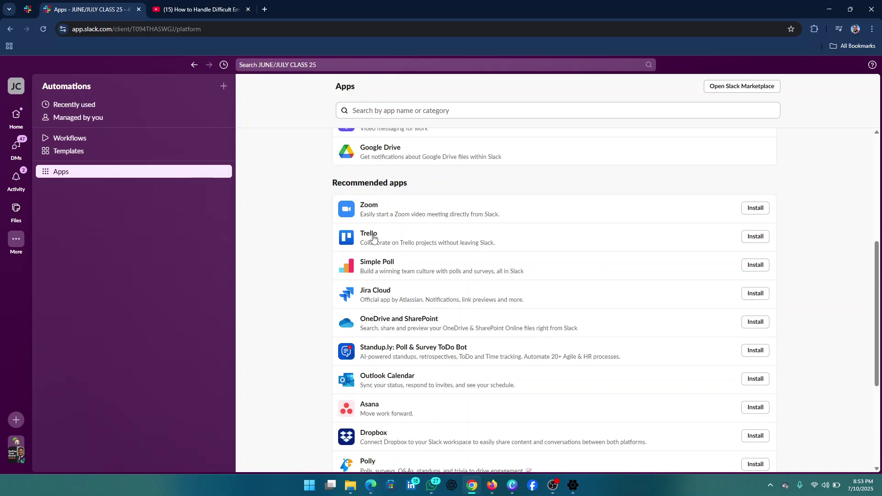
- Look through the recommended apps down to Slack for Gmail and open its installation page in the Slack Marketplace
scroll(417, 237, down, 1)
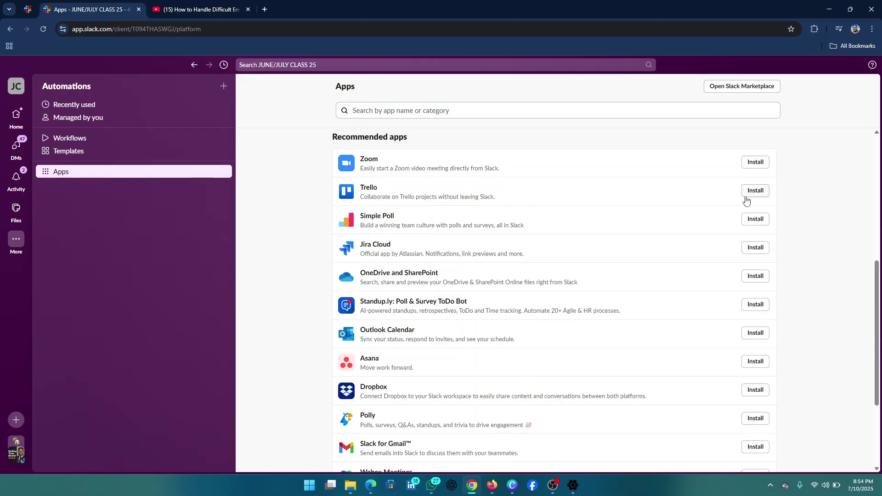
key(shift+F10)
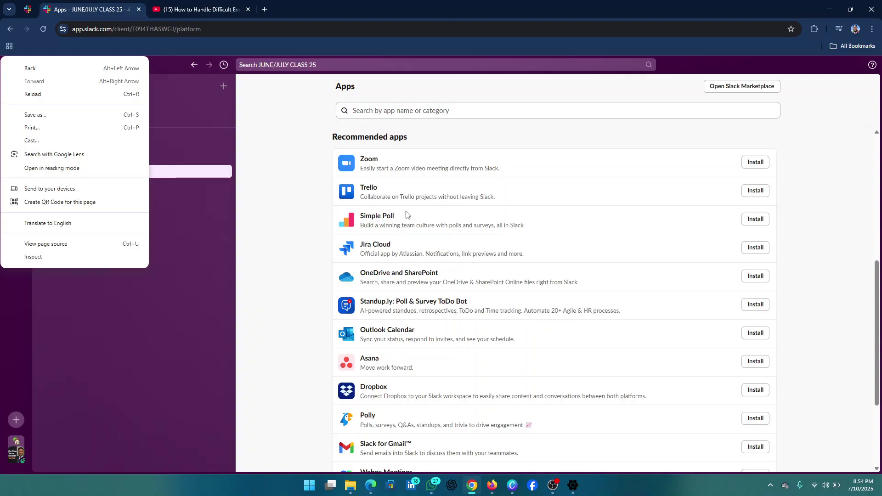
scroll(405, 222, down, 2)
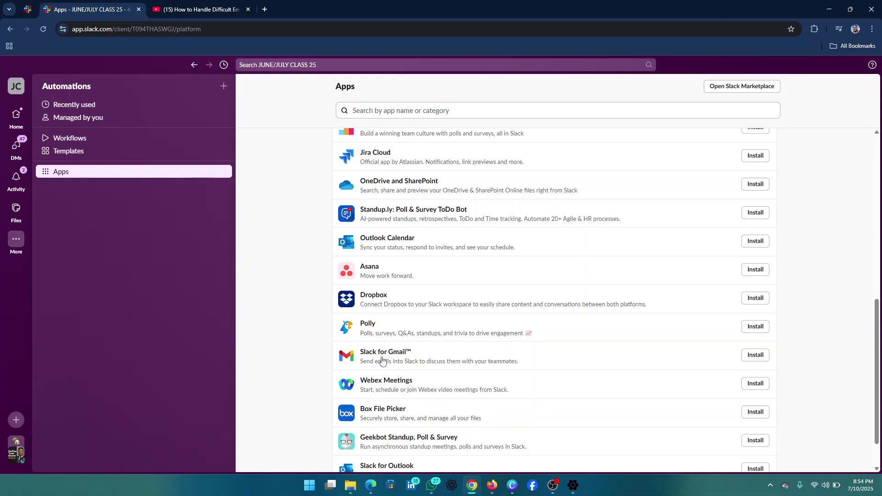
scroll(396, 309, down, 1)
scroll(505, 391, up, 2)
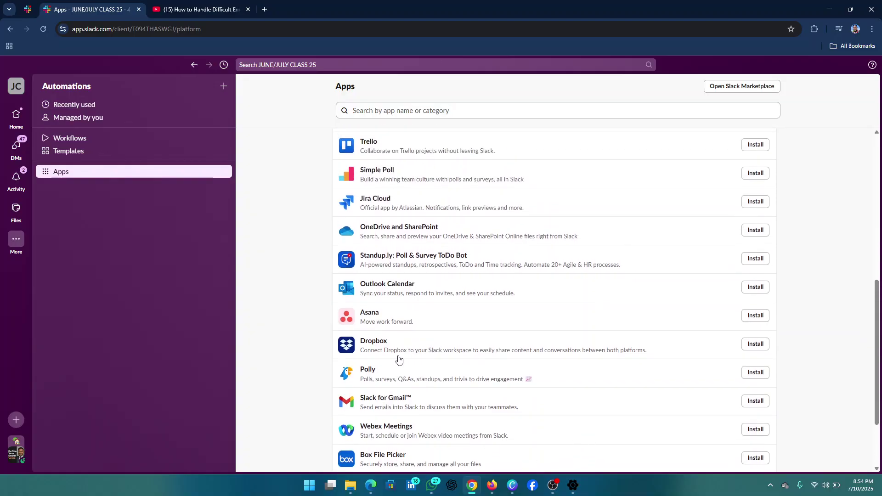
scroll(370, 332, up, 4)
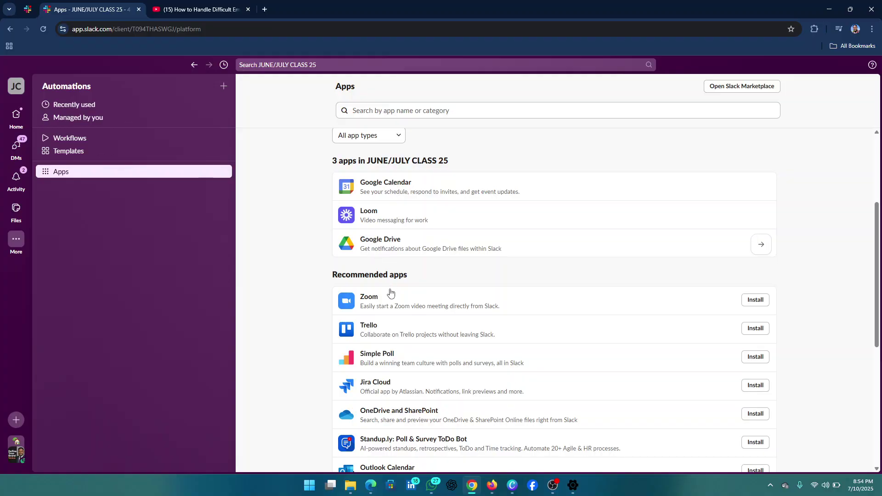
scroll(384, 368, down, 5)
scroll(390, 381, up, 3)
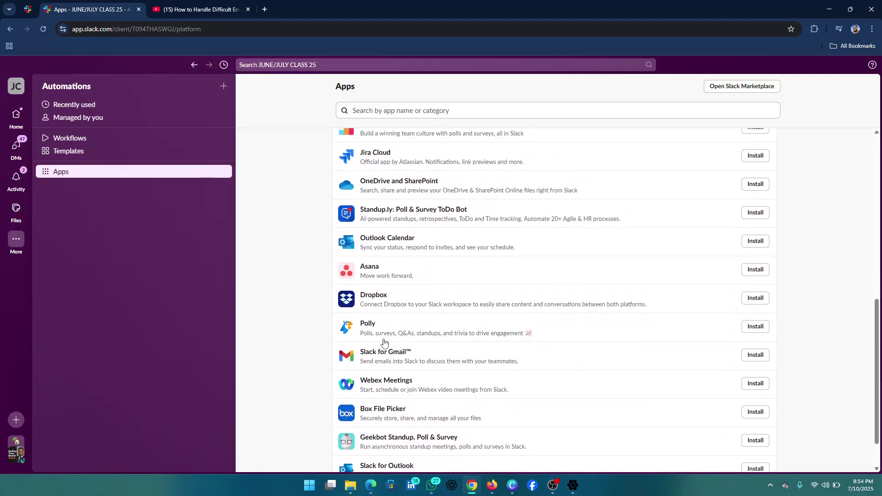
scroll(395, 394, down, 2)
click(755, 357)
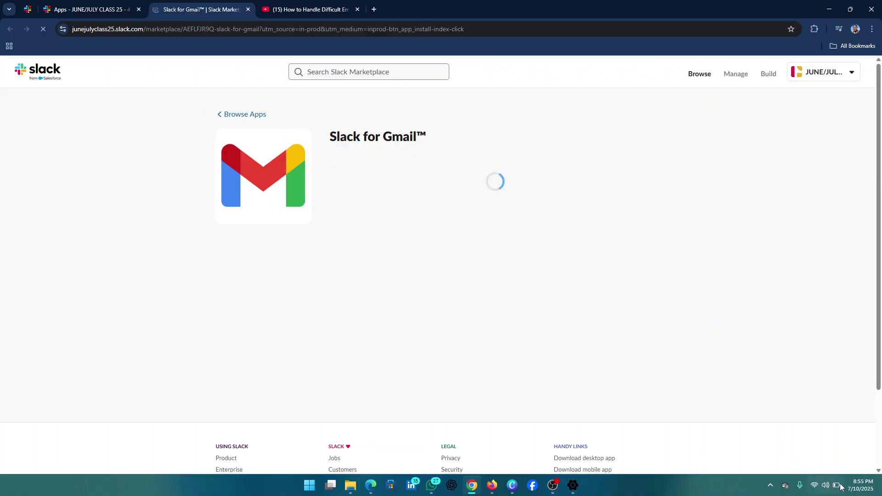
- Check the participants' view in the Google Meet call and return to the Slack for Gmail page
mouse_move(841, 487)
click(474, 490)
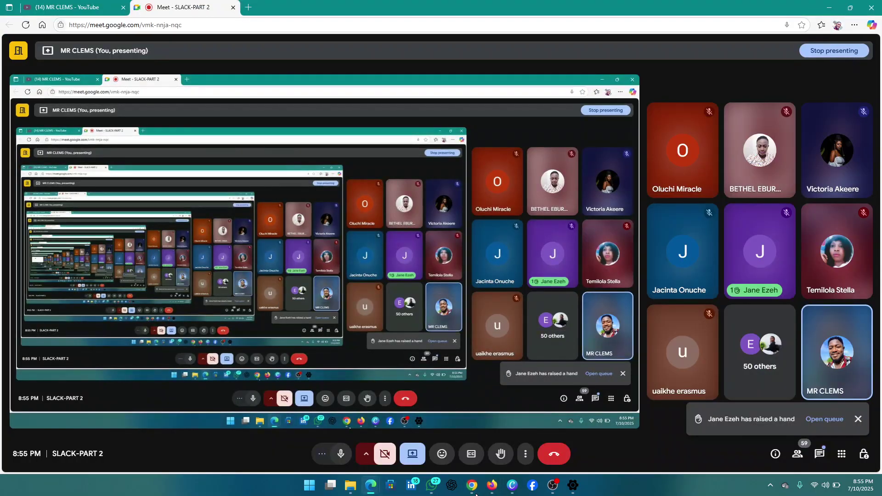
click(472, 486)
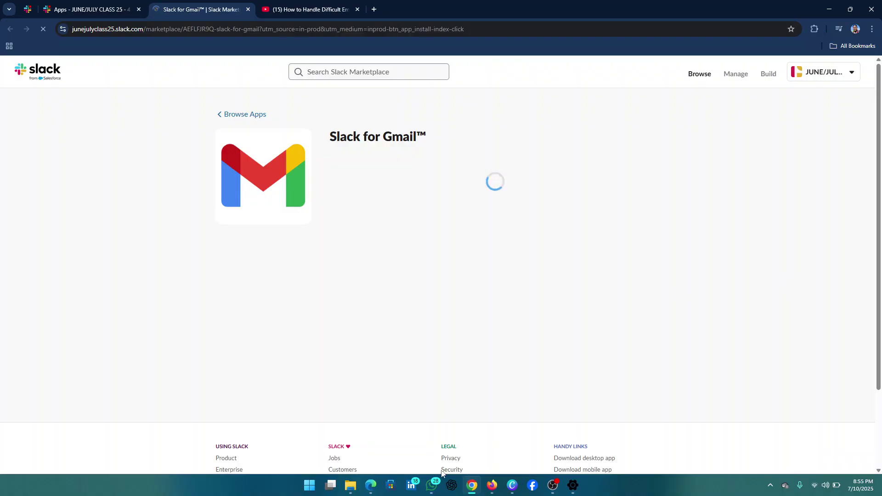
mouse_move(473, 492)
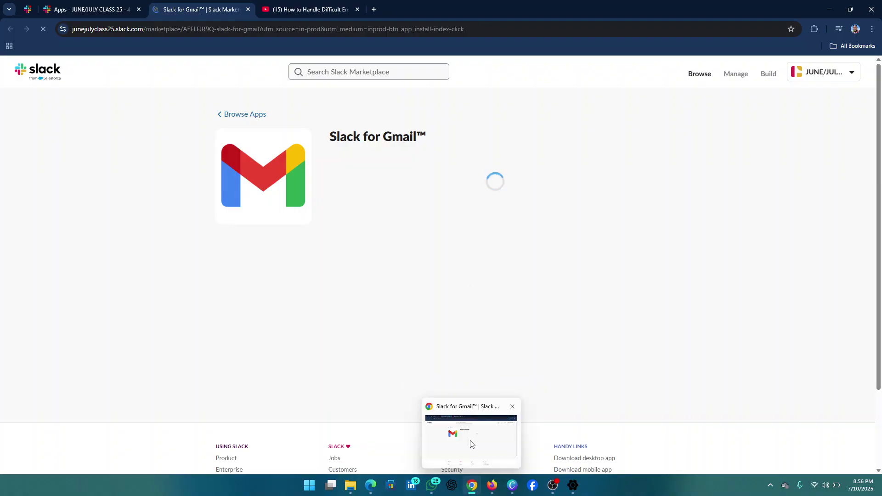
click(470, 490)
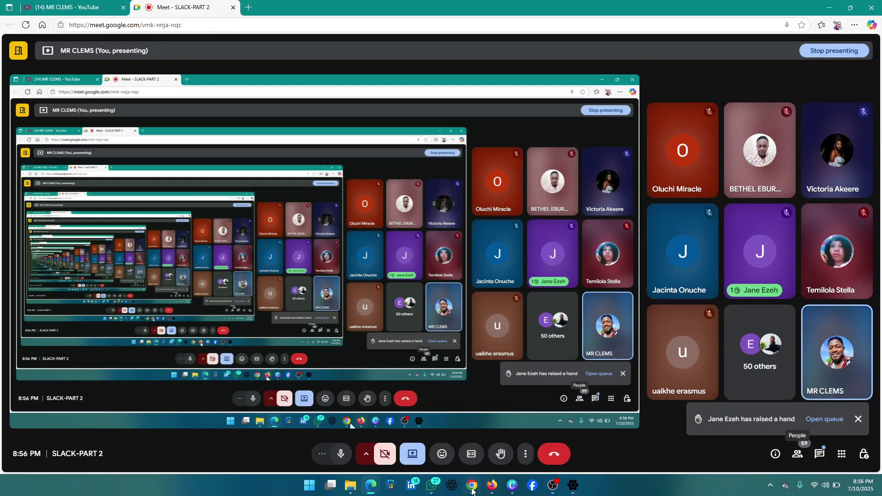
mouse_move(471, 485)
click(473, 457)
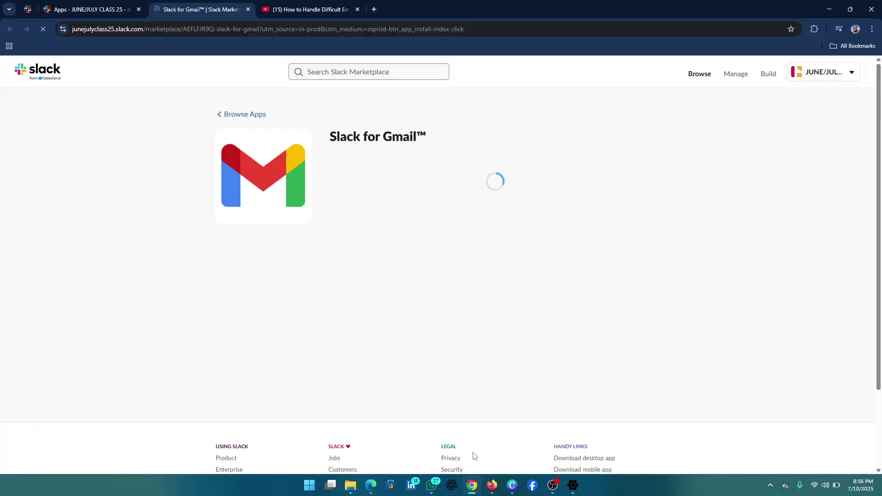
- Switch to Google Meet, read the class's latest in-call messages about the Gmail integration, and close the chat
click(472, 488)
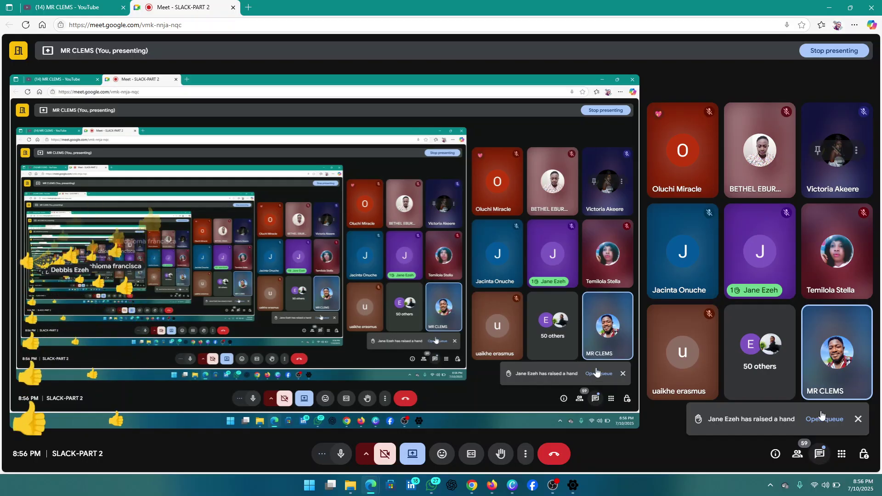
click(820, 455)
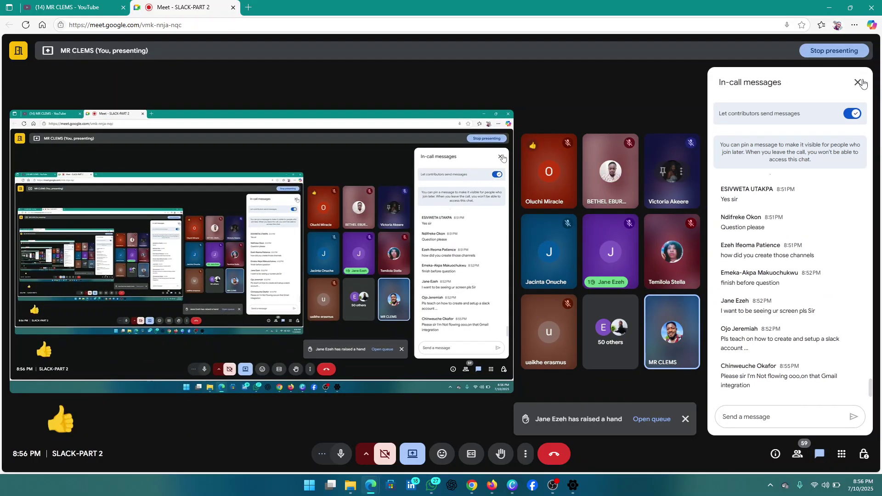
click(858, 83)
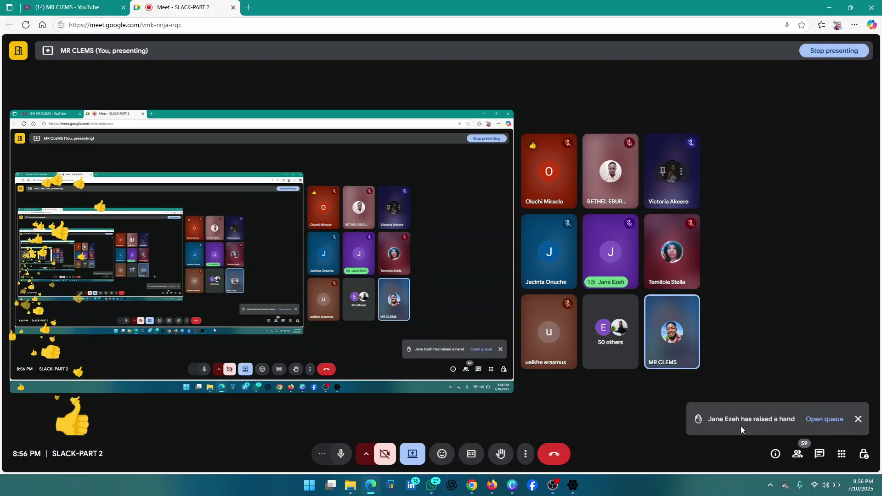
click(820, 455)
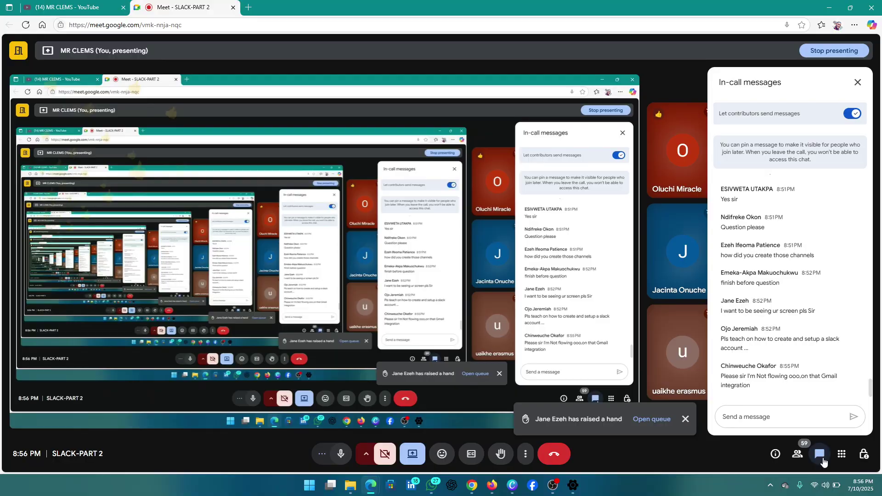
click(820, 455)
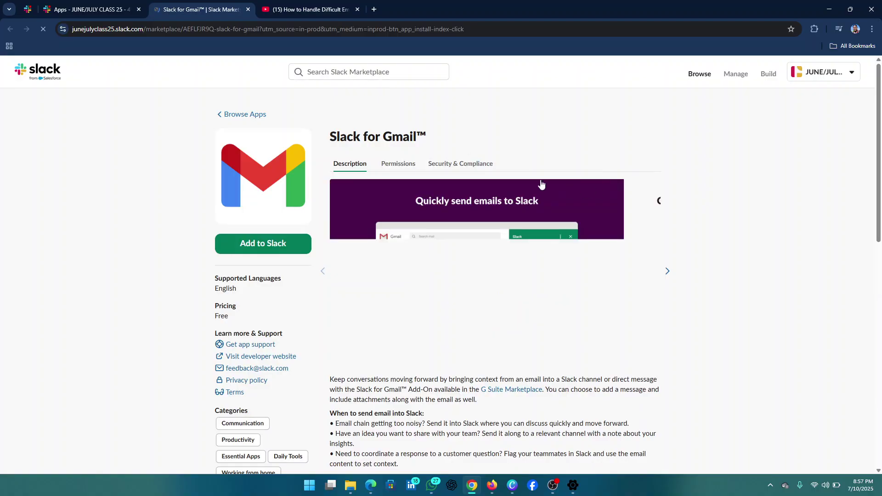
- Return to the Slack for Gmail page and read its description, add-on instructions, email limits and workflow templates
scroll(498, 231, down, 2)
scroll(492, 231, down, 2)
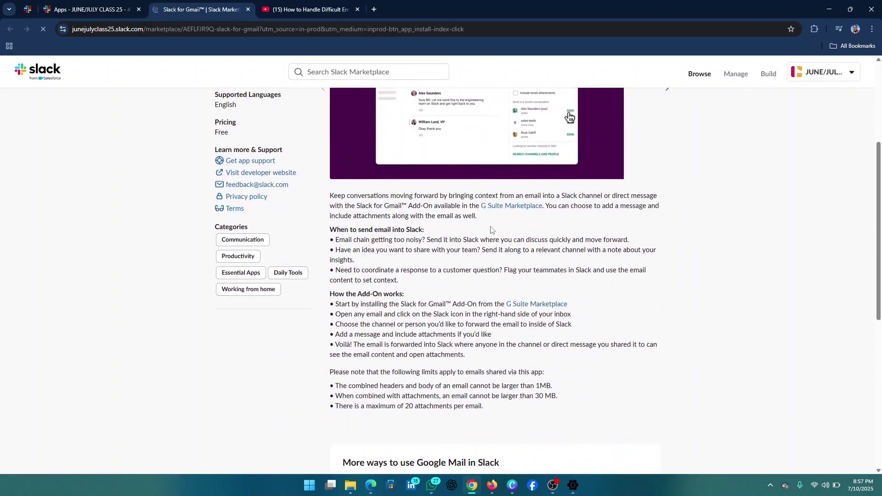
scroll(492, 231, up, 4)
scroll(492, 232, down, 6)
scroll(492, 236, up, 1)
scroll(492, 236, down, 5)
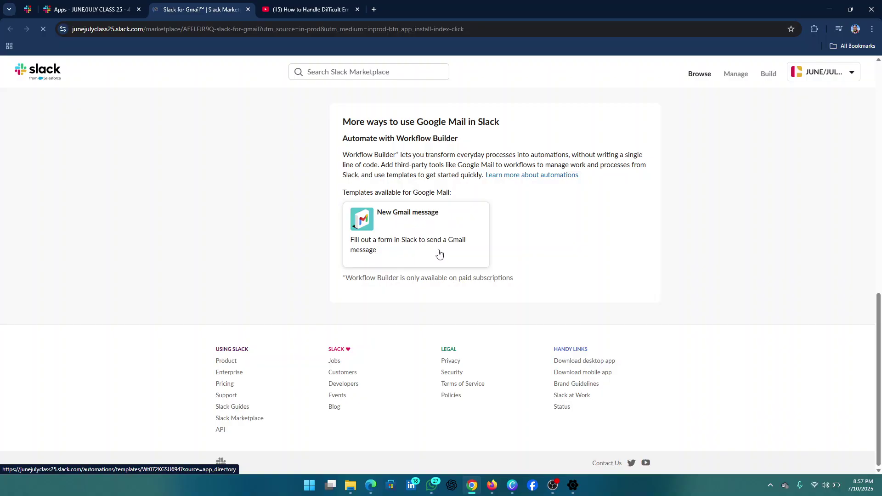
scroll(445, 252, up, 10)
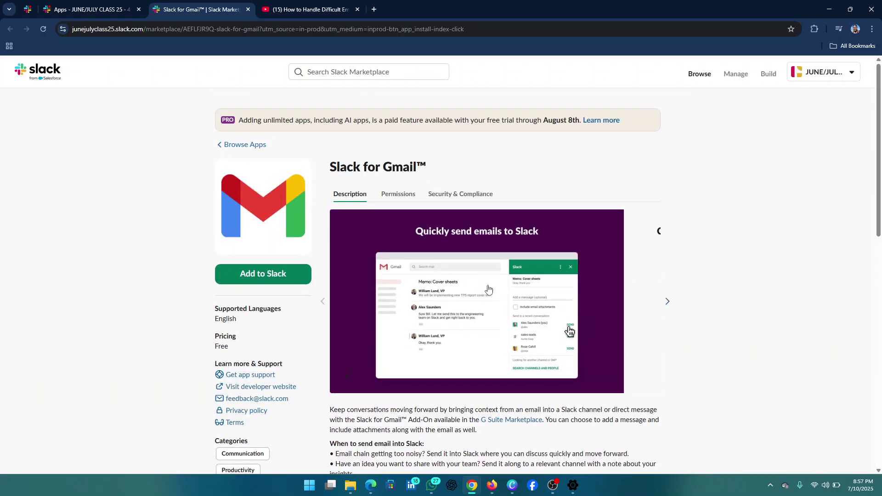
- View the enlarged Slack for Gmail preview images on sending emails and continuing conversations, and close the preview
click(487, 289)
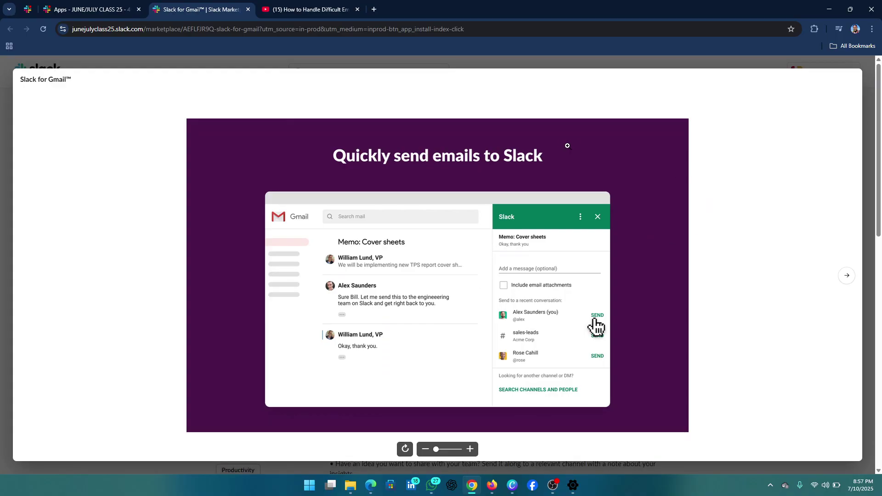
click(847, 276)
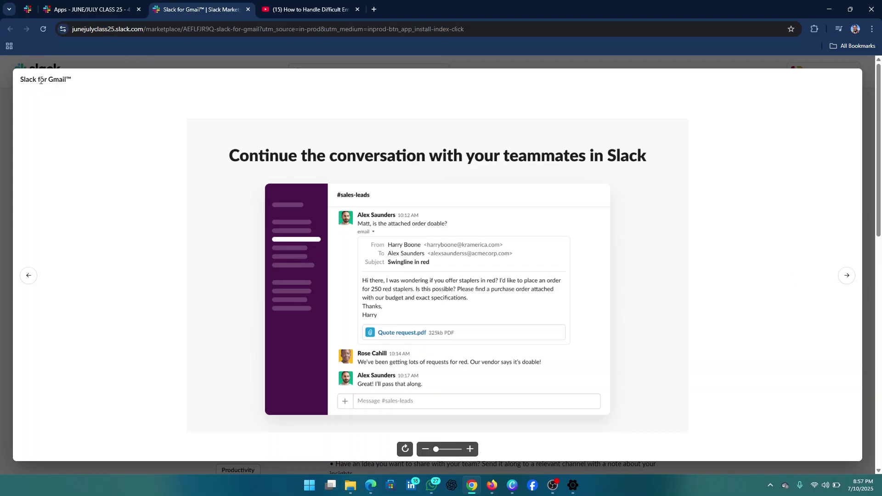
click(28, 275)
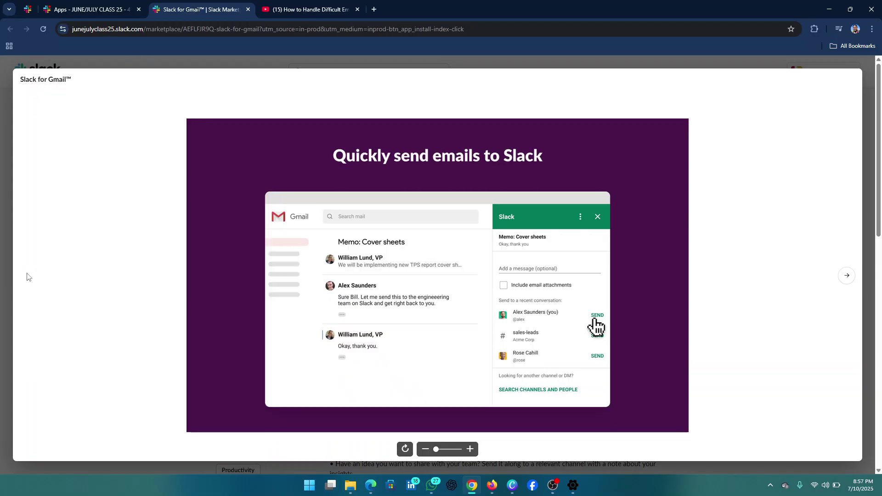
scroll(20, 102, down, 1)
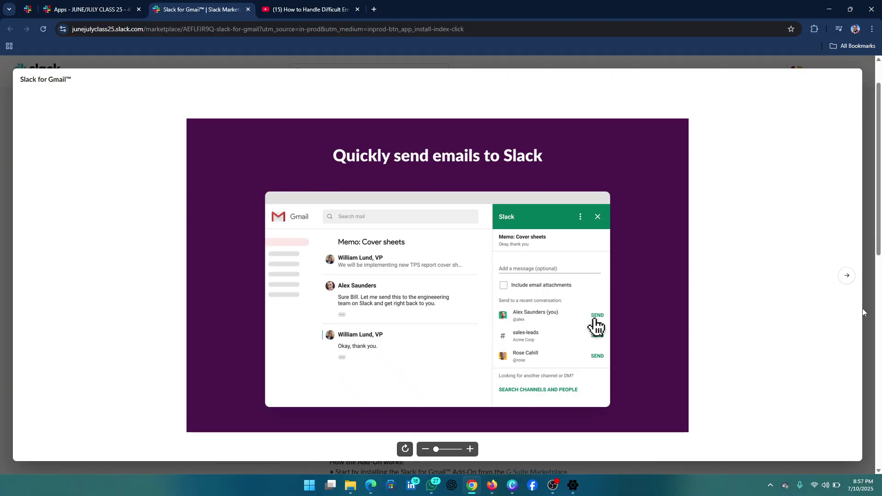
click(836, 67)
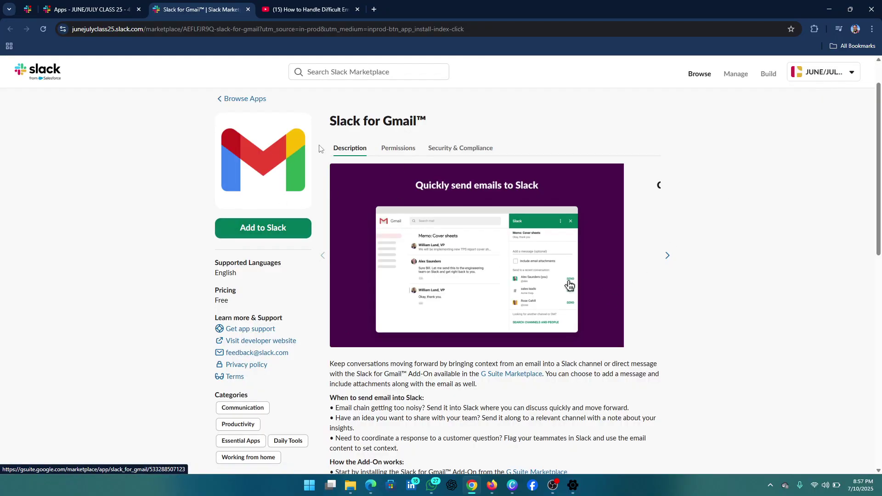
- Start adding Slack for Gmail to Slack and examine its overview in the Google Workspace Marketplace
click(273, 231)
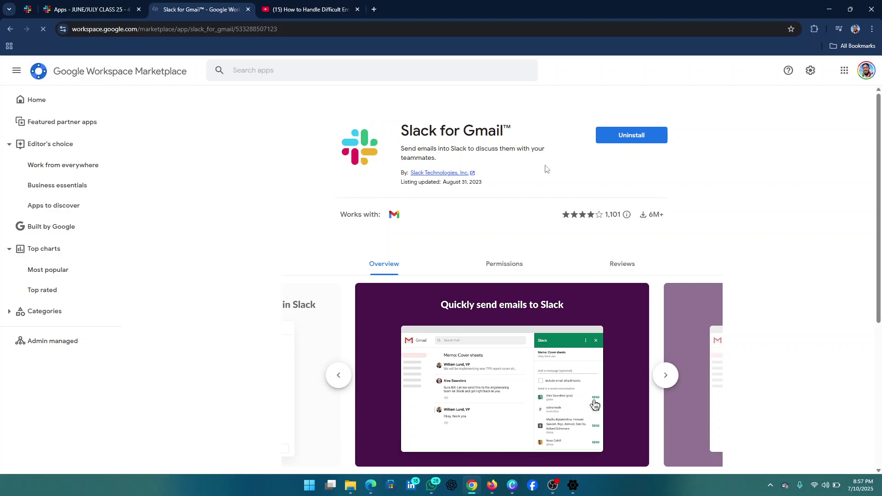
scroll(467, 161, down, 5)
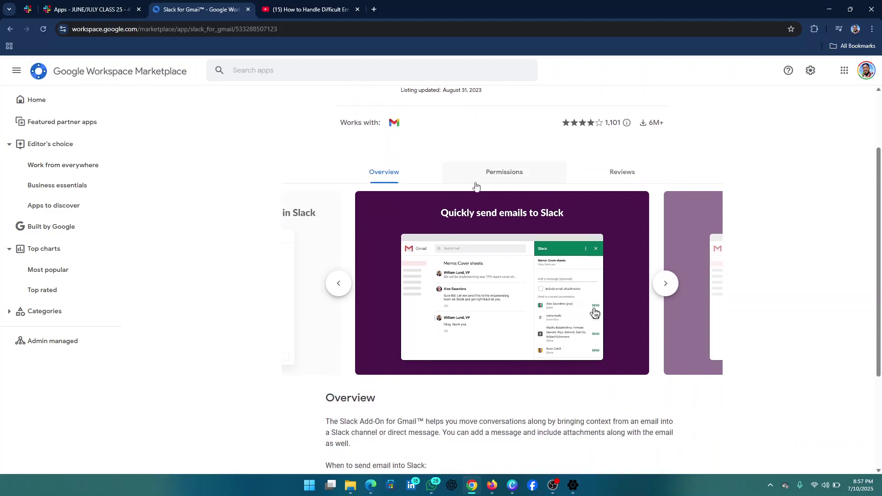
scroll(476, 186, up, 1)
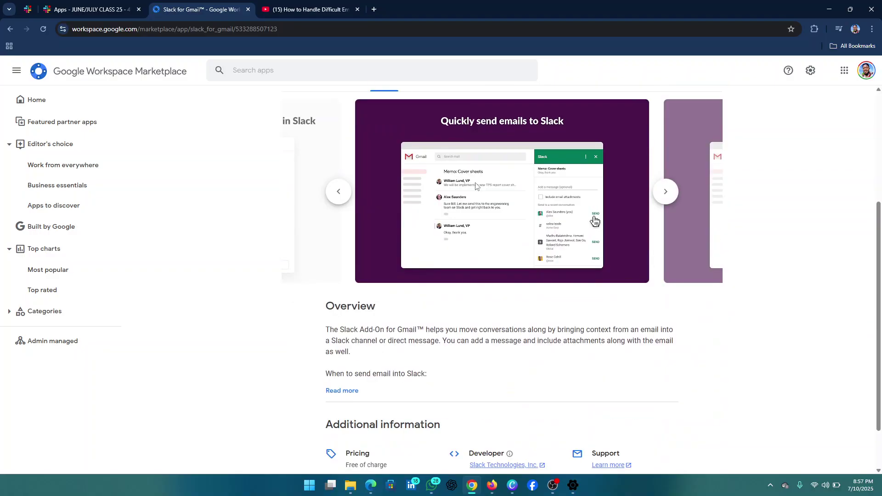
scroll(477, 185, down, 1)
scroll(460, 184, up, 1)
scroll(417, 179, up, 4)
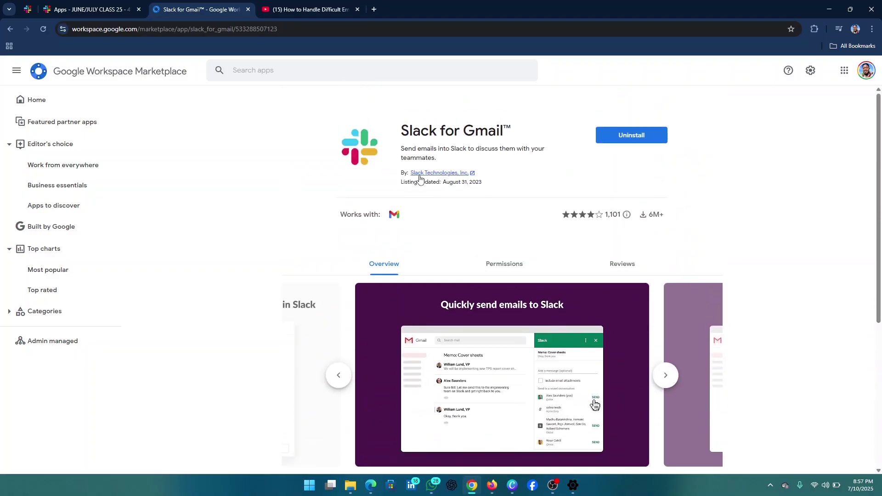
scroll(416, 178, down, 5)
scroll(417, 178, up, 3)
scroll(418, 175, down, 3)
scroll(418, 174, up, 2)
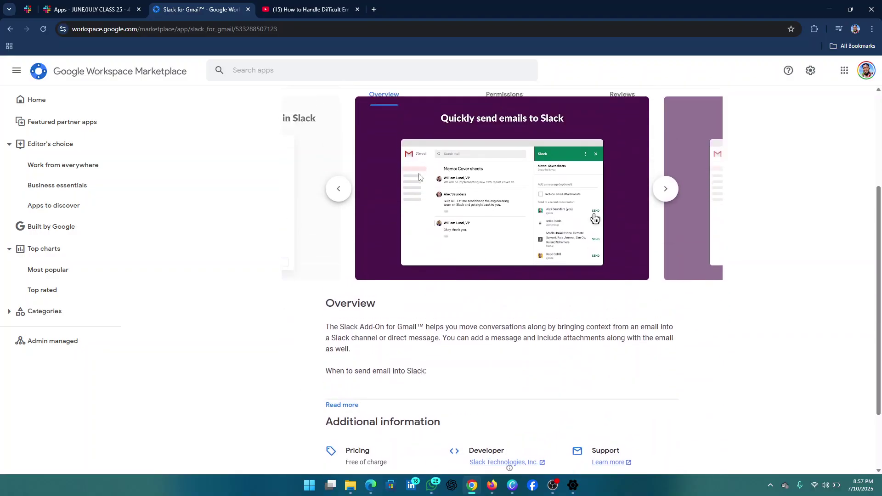
scroll(566, 134, up, 3)
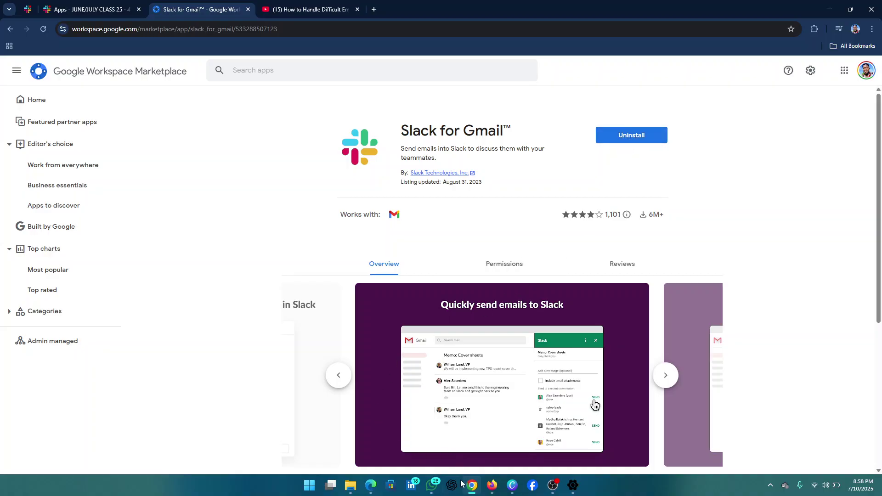
- Check the connected apps on the Slack workspace's home view, and return to the Slack for Gmail marketplace listing
click(94, 12)
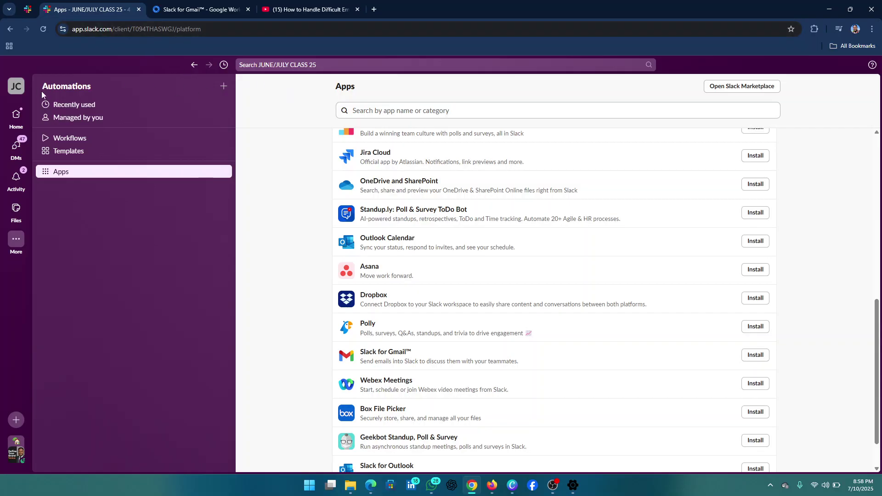
click(18, 120)
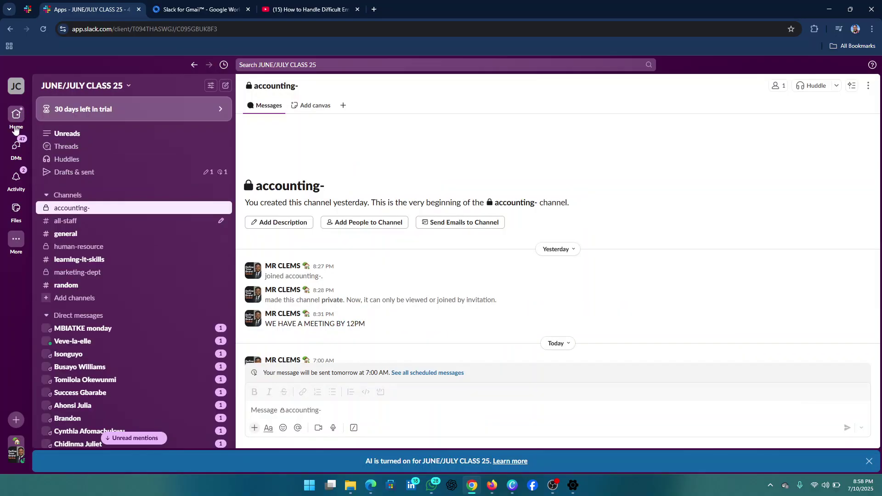
scroll(92, 349, down, 10)
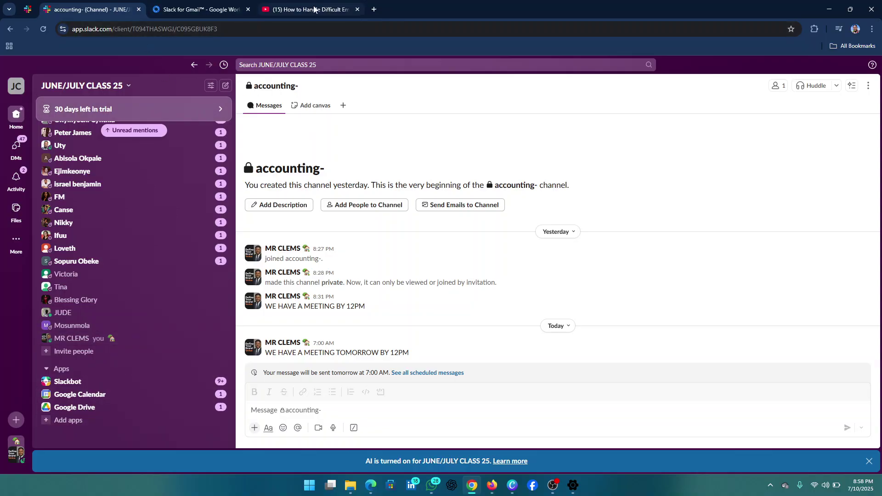
click(201, 11)
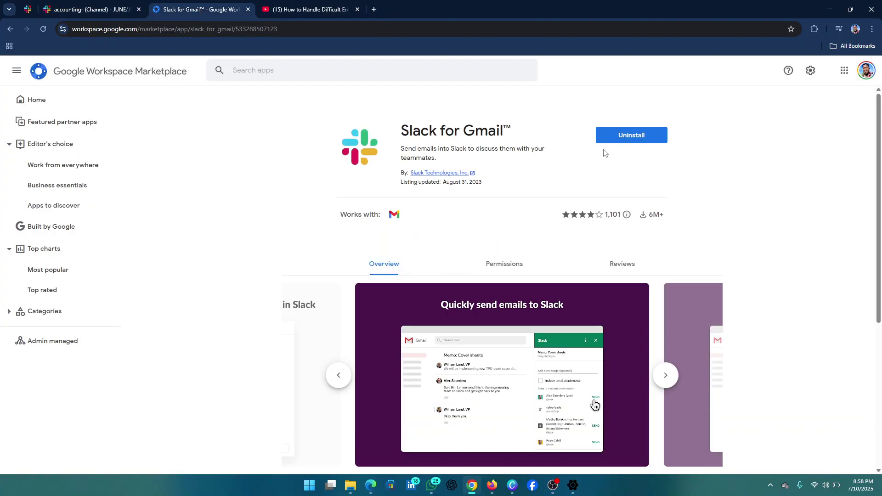
- Uninstall Slack for Gmail from its Google Workspace Marketplace listing and confirm the removal
click(628, 138)
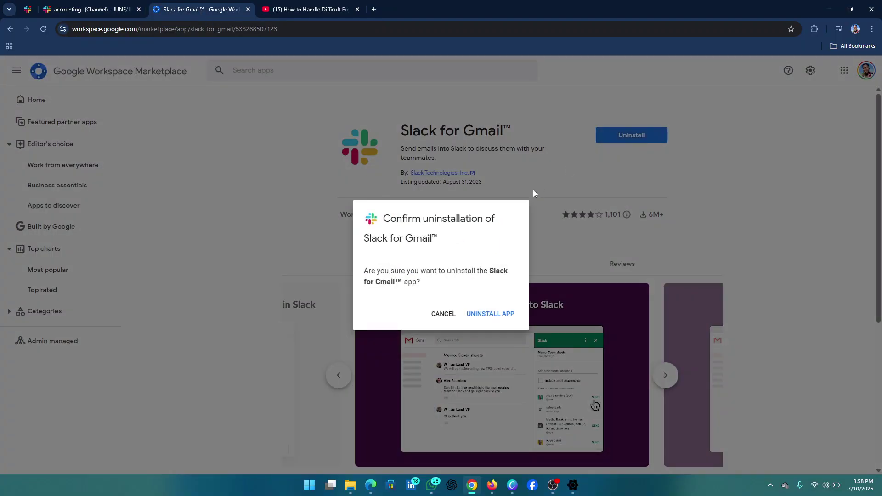
click(491, 318)
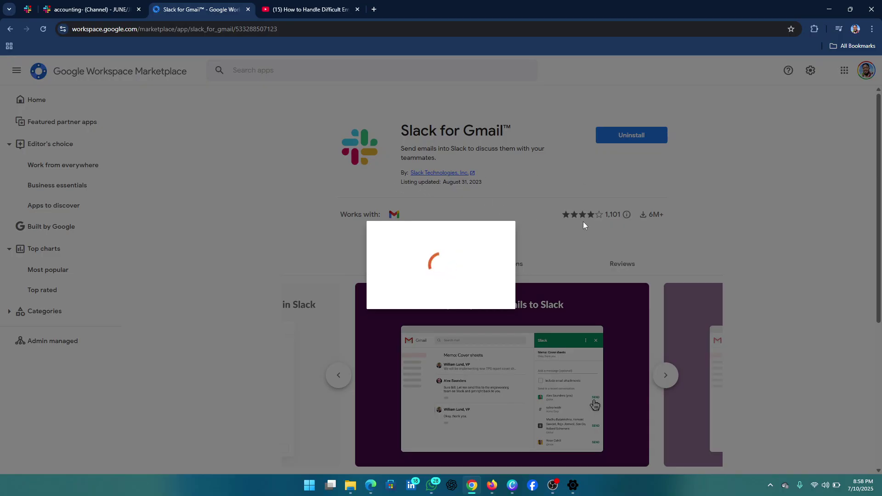
scroll(286, 218, down, 1)
scroll(257, 184, up, 1)
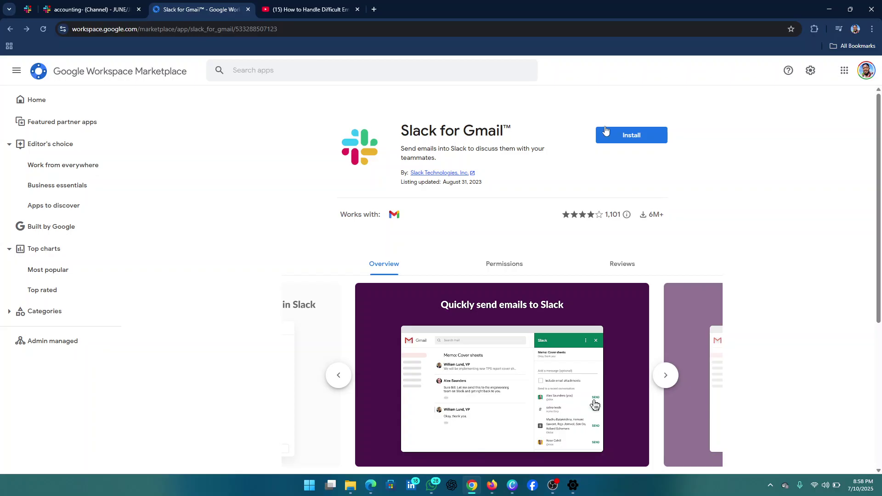
- Install Slack for Gmail again, signing in with the existing Google account and allowing Slack the requested access
click(626, 142)
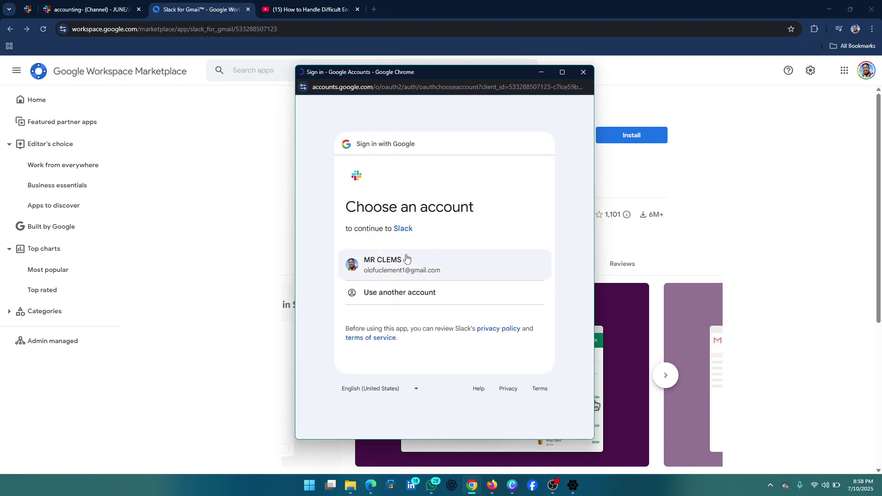
click(407, 261)
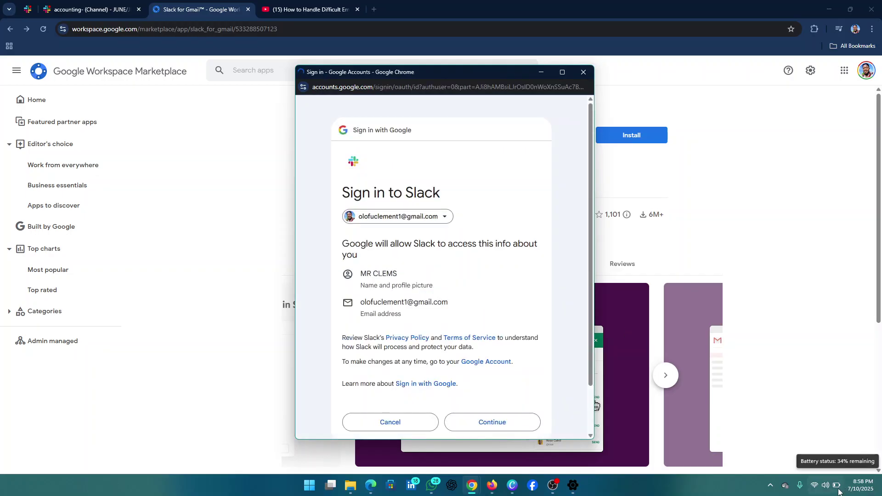
click(505, 423)
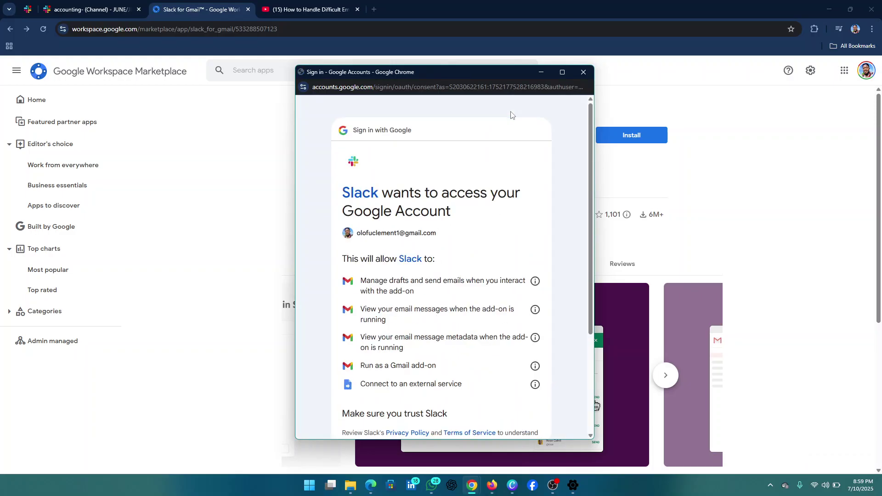
scroll(524, 273, down, 5)
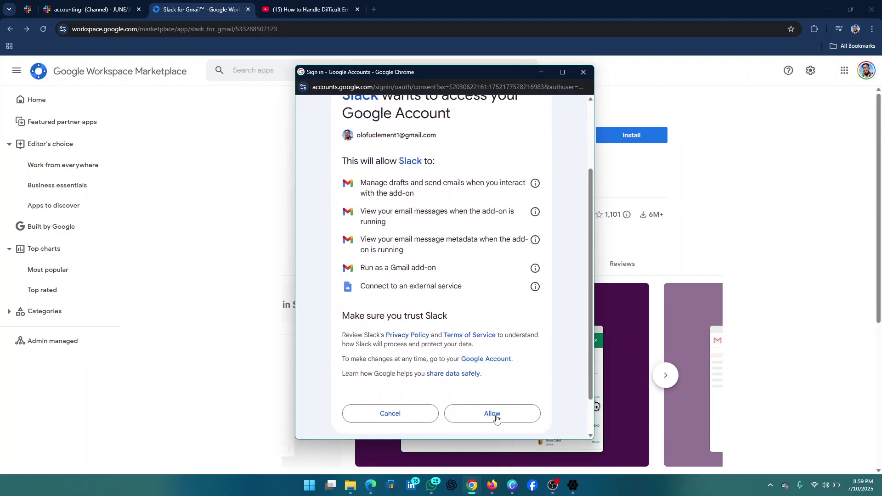
click(498, 414)
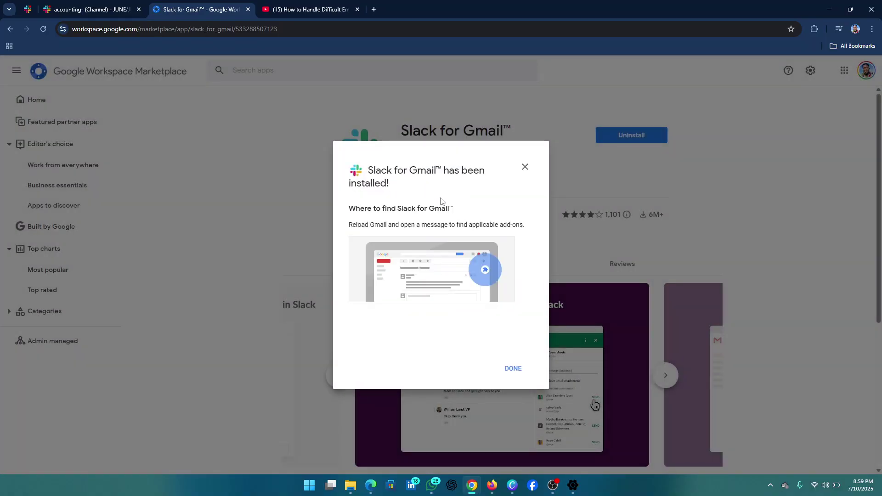
click(516, 369)
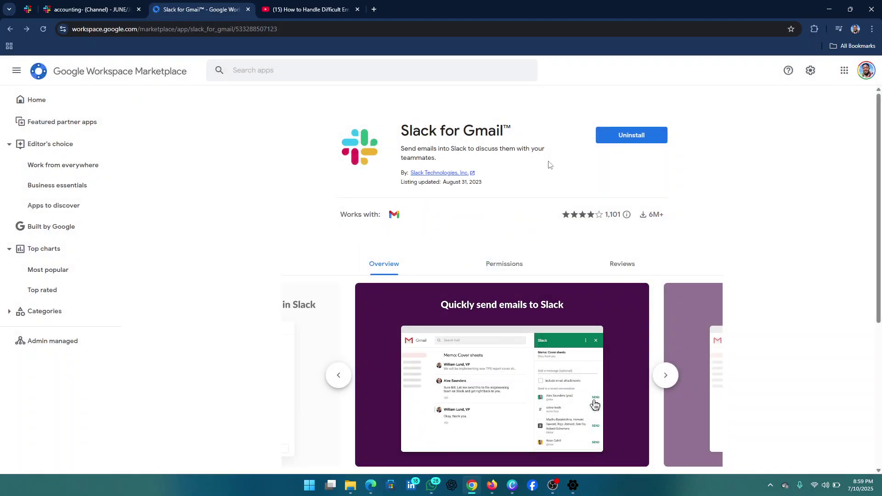
- Reload the Slack for Gmail listing, check the Apps section of the Slack workspace, and reload the workspace page
scroll(550, 164, down, 5)
scroll(221, 315, up, 5)
scroll(299, 211, down, 3)
click(44, 28)
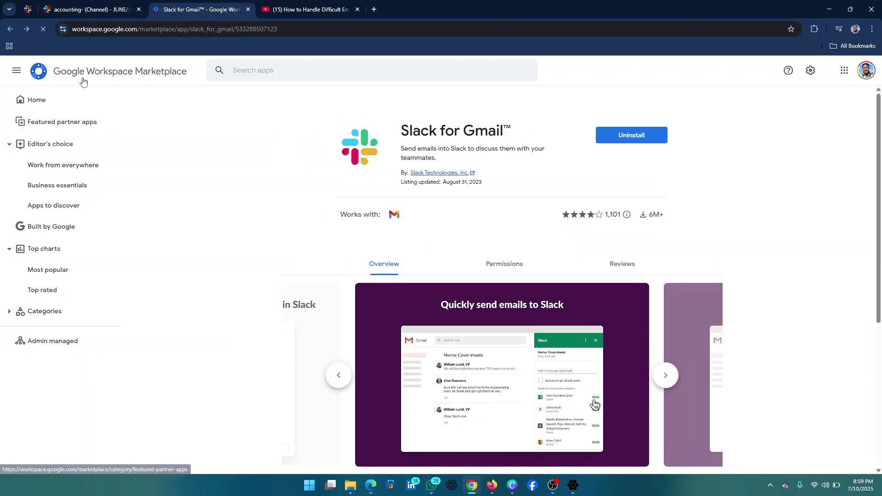
click(80, 10)
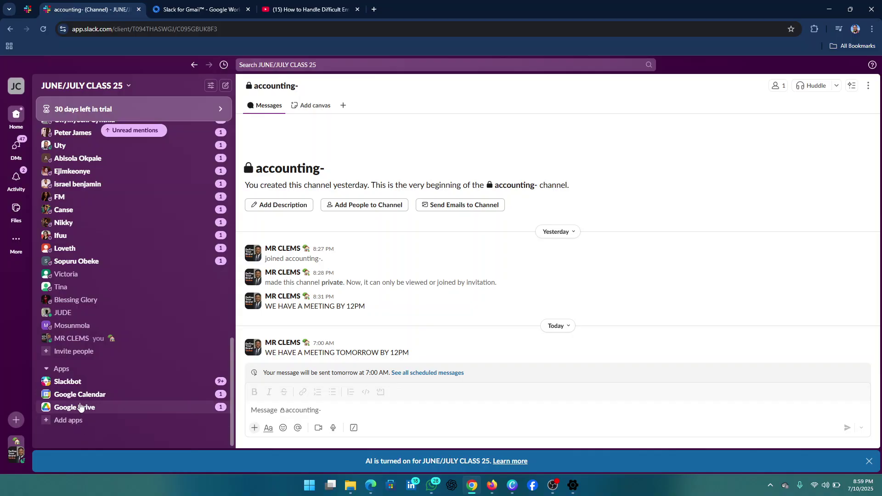
click(42, 32)
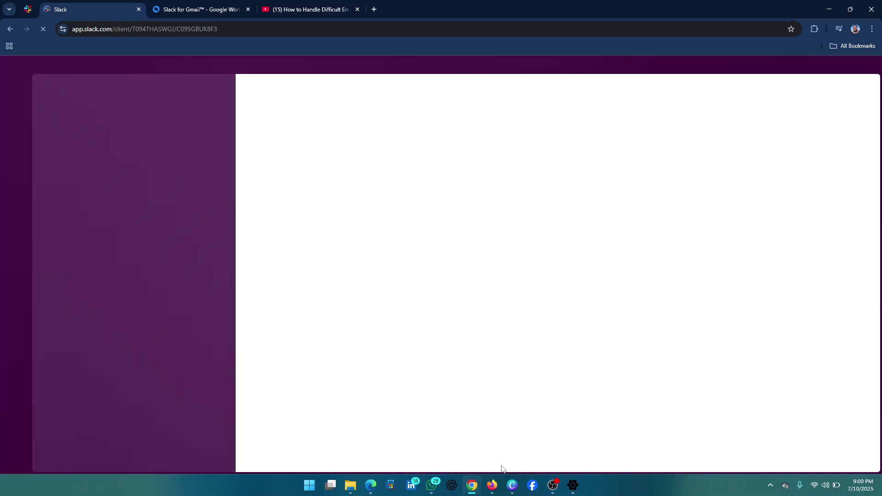
mouse_move(471, 494)
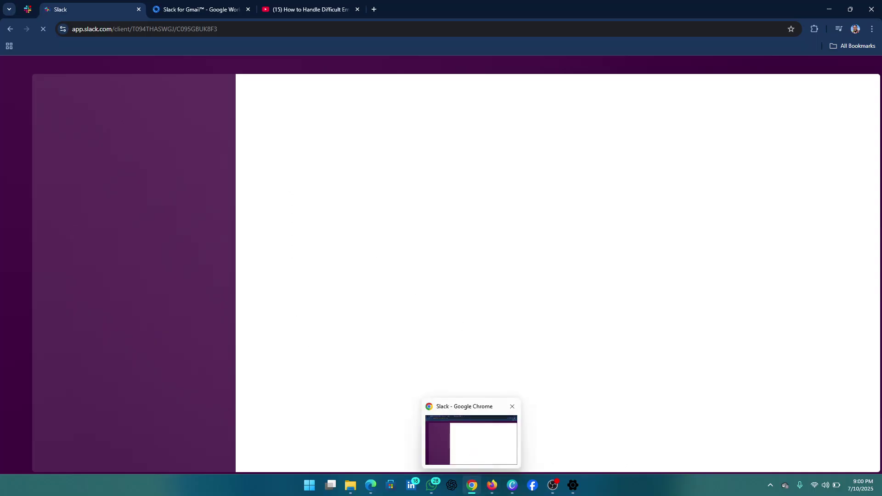
click(473, 487)
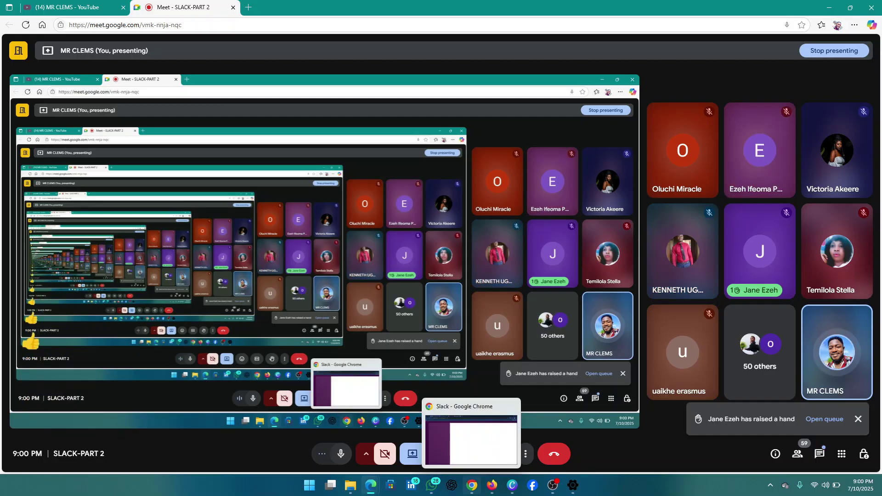
click(472, 485)
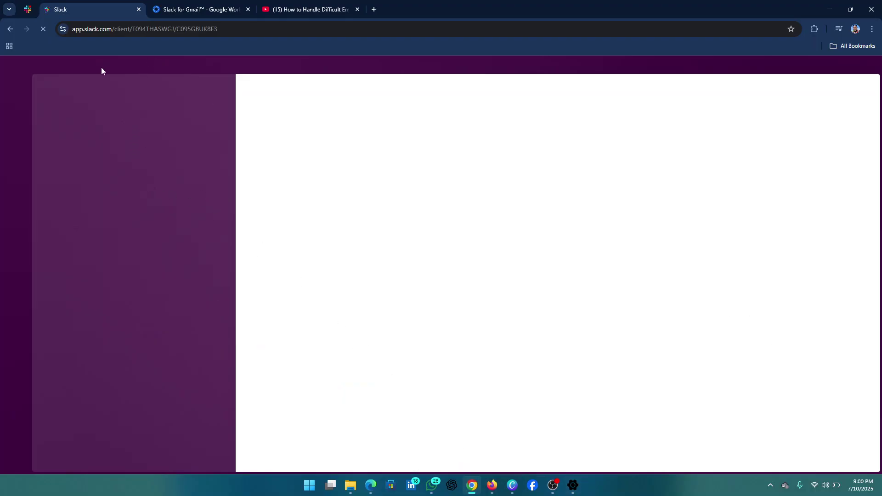
- Examine the installed and recommended apps on the workspace's Apps page, looking for Slack for Gmail
click(29, 12)
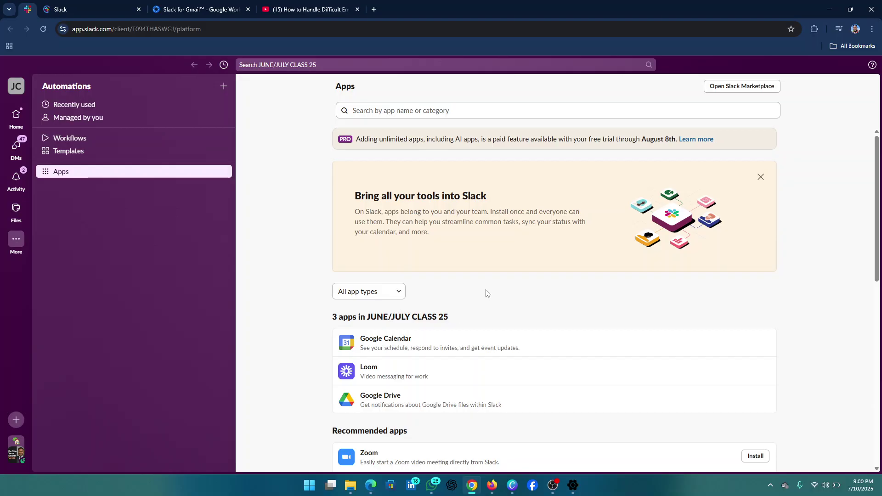
scroll(508, 328, down, 10)
scroll(508, 328, up, 10)
scroll(380, 234, down, 1)
scroll(379, 234, up, 1)
scroll(411, 268, down, 10)
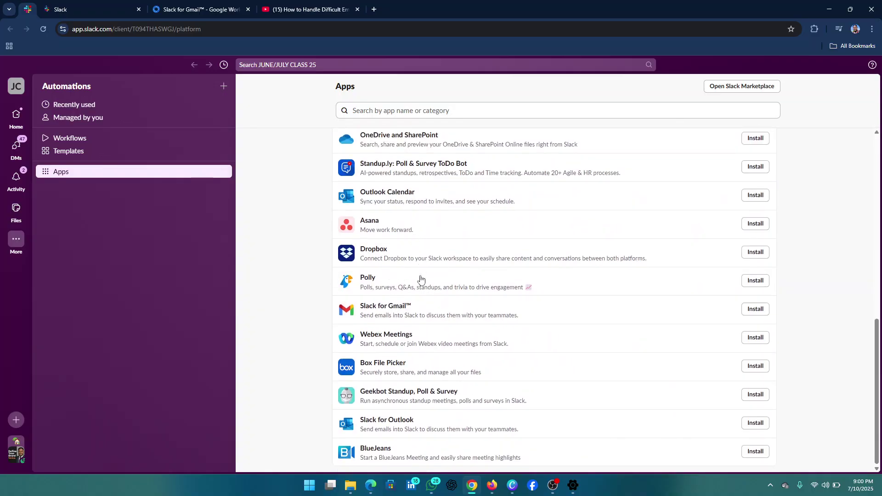
scroll(470, 377, up, 2)
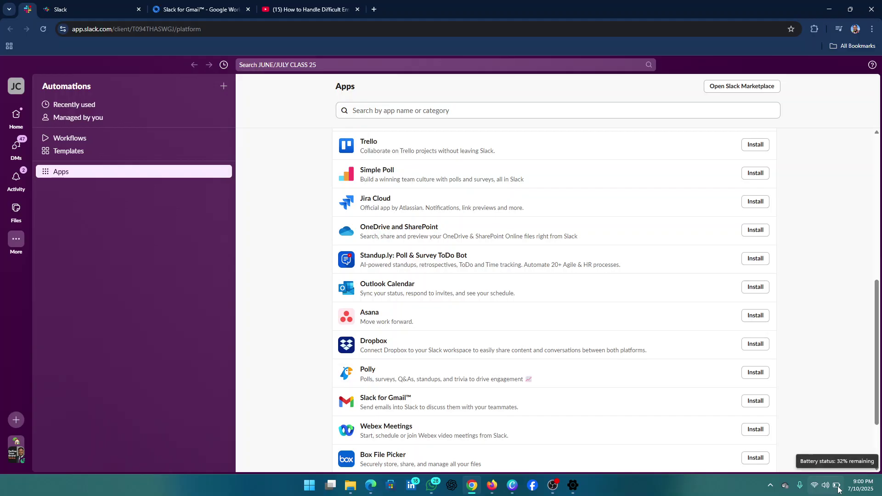
scroll(447, 250, down, 1)
scroll(444, 216, up, 5)
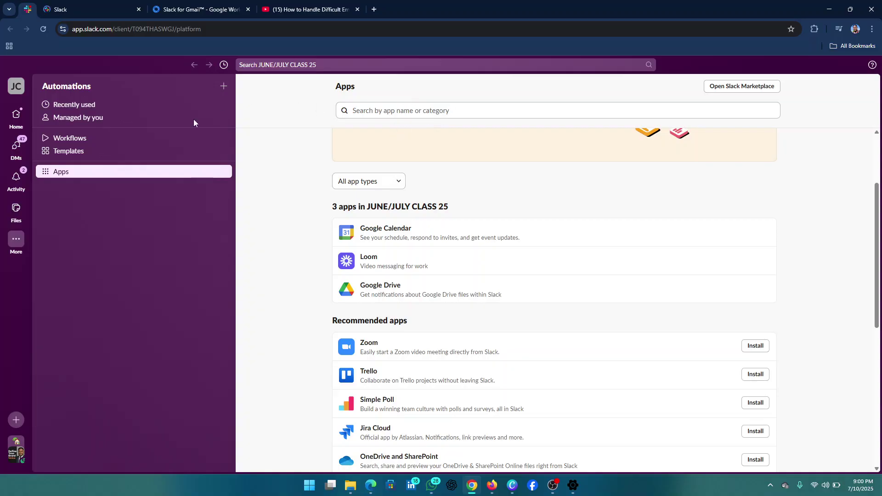
- Open the workspace switcher from the Apps page and check which workspaces are available
click(20, 91)
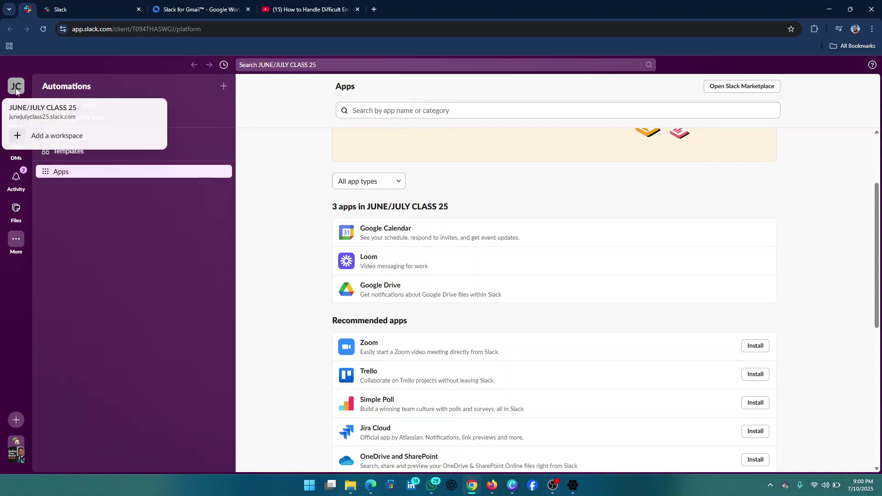
click(19, 92)
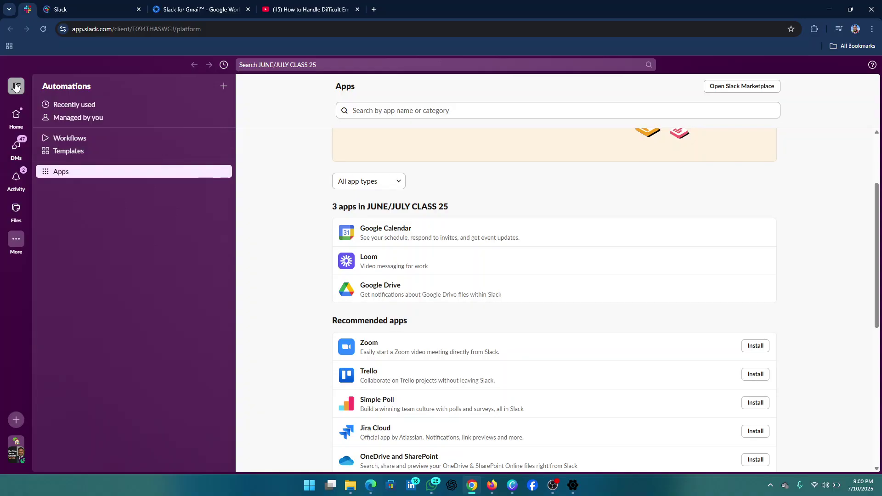
click(22, 91)
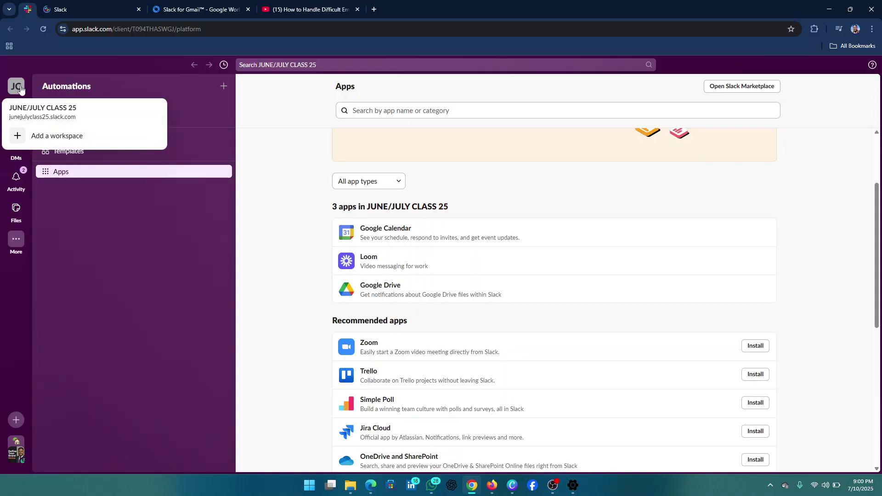
click(20, 89)
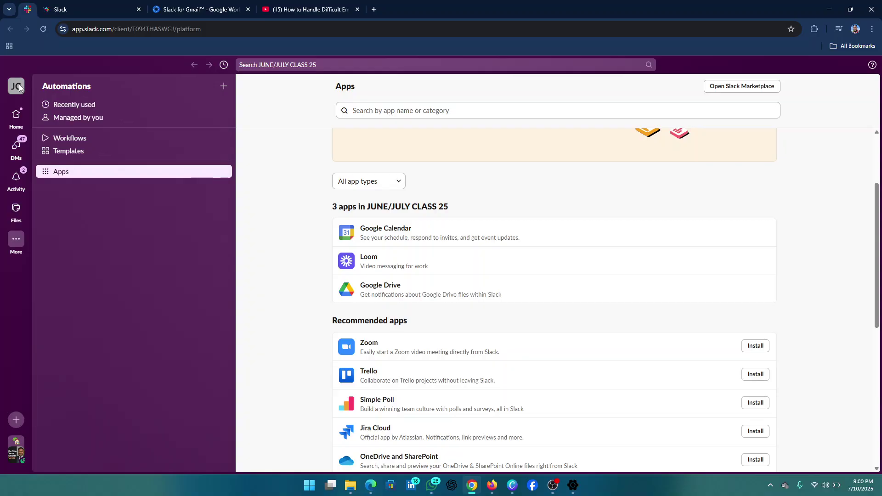
click(18, 85)
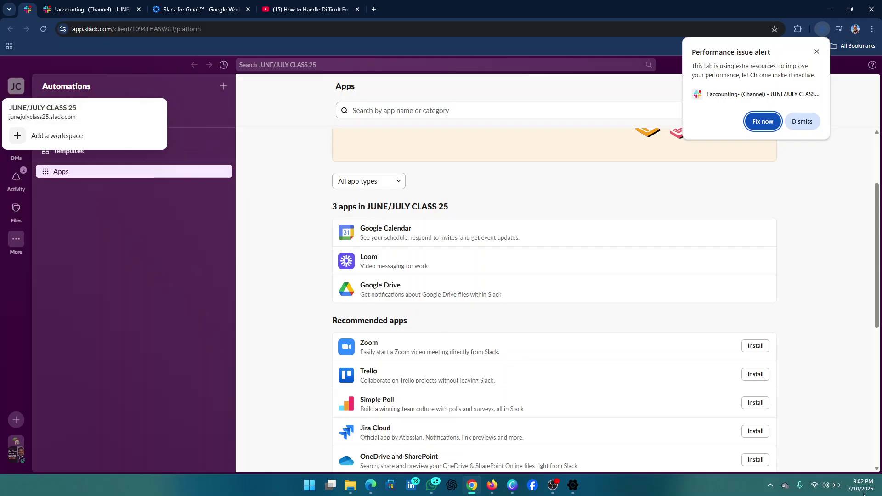
mouse_move(560, 489)
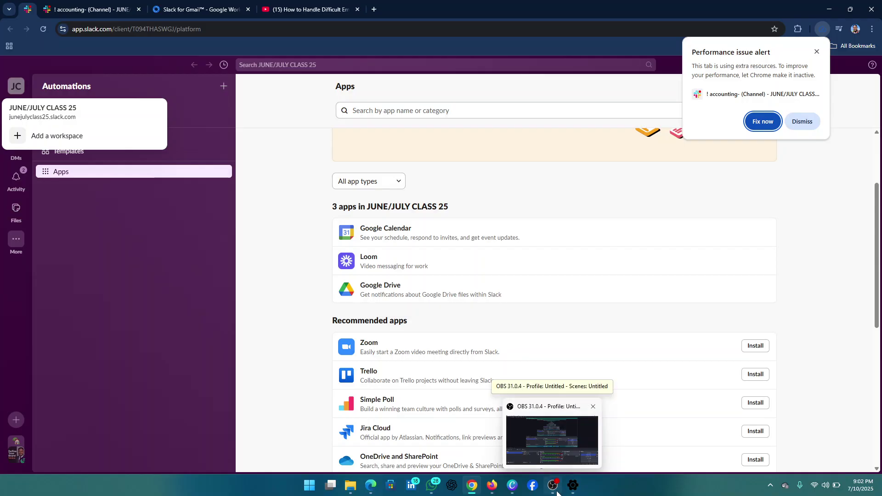
mouse_move(474, 489)
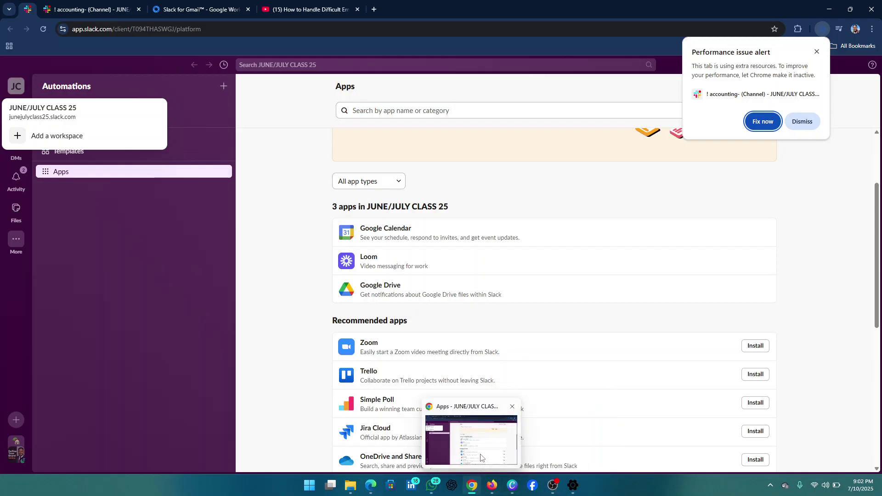
click(555, 489)
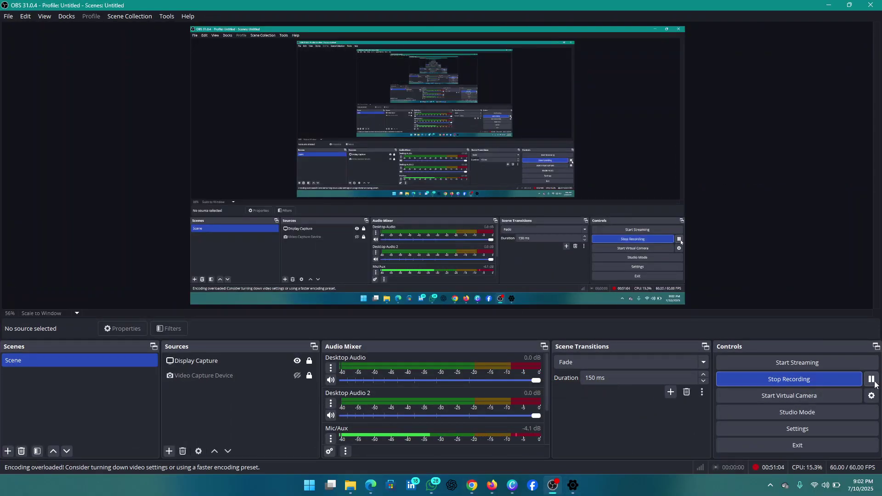